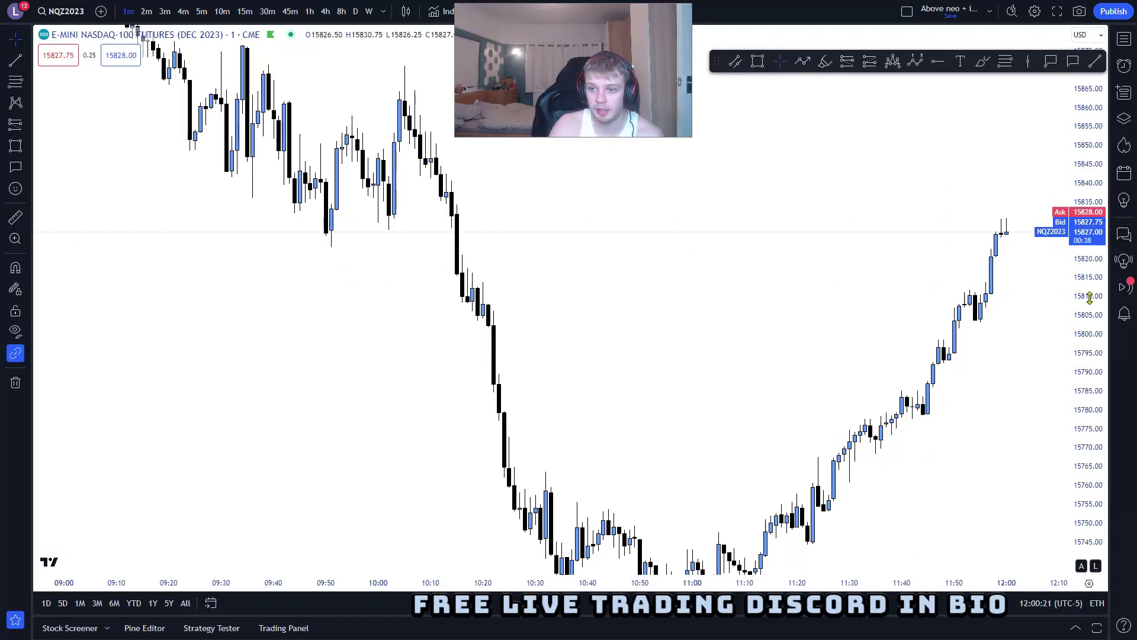
pyautogui.scroll(-1, 865, 239)
pyautogui.scroll(1, 866, 239)
pyautogui.moveTo(866, 239); pyautogui.dragTo(855, 240)
pyautogui.moveTo(1096, 293); pyautogui.dragTo(1096, 275)
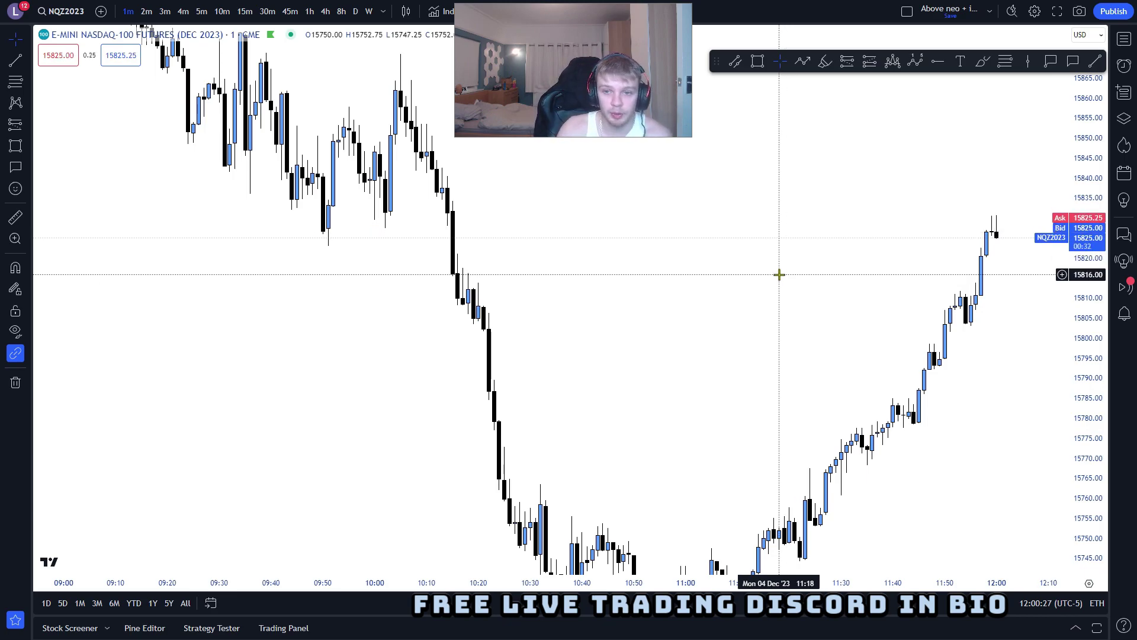
pyautogui.moveTo(779, 274); pyautogui.dragTo(792, 304)
pyautogui.moveTo(1090, 294); pyautogui.dragTo(909, 243)
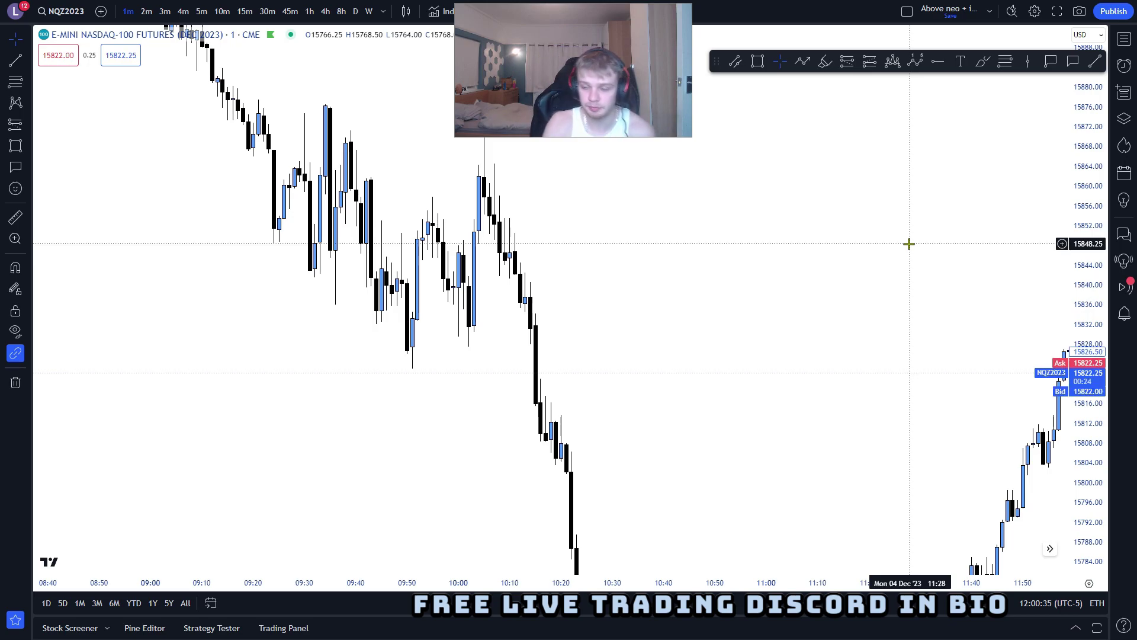
pyautogui.moveTo(1096, 280); pyautogui.dragTo(1089, 190)
pyautogui.moveTo(995, 204); pyautogui.dragTo(808, 158)
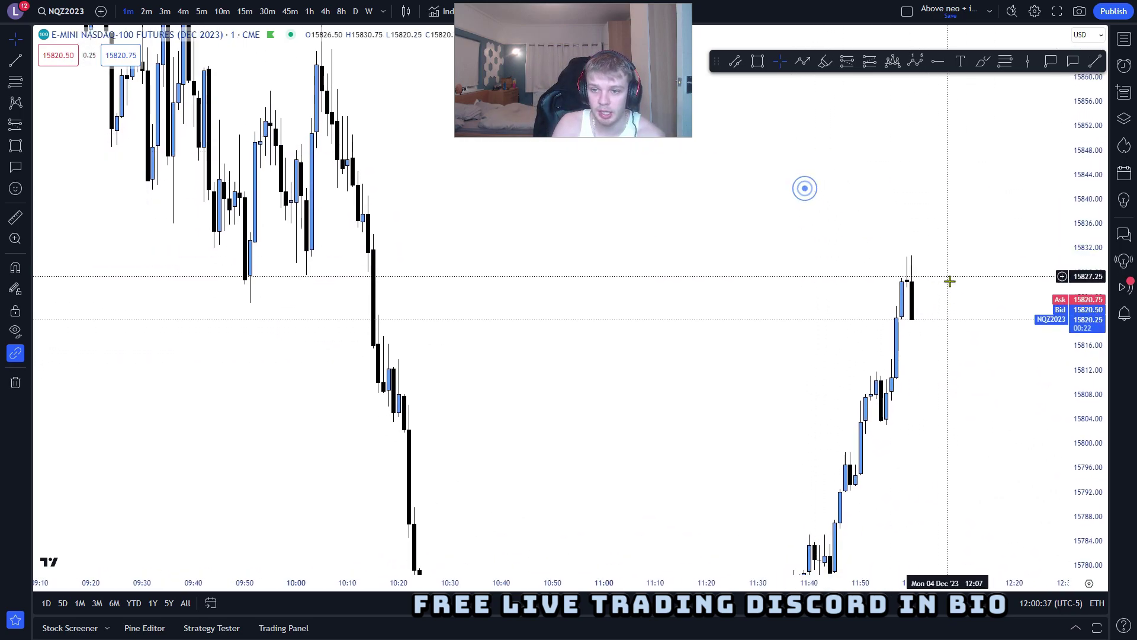
pyautogui.moveTo(741, 261); pyautogui.dragTo(810, 264)
pyautogui.scroll(-1, 805, 271)
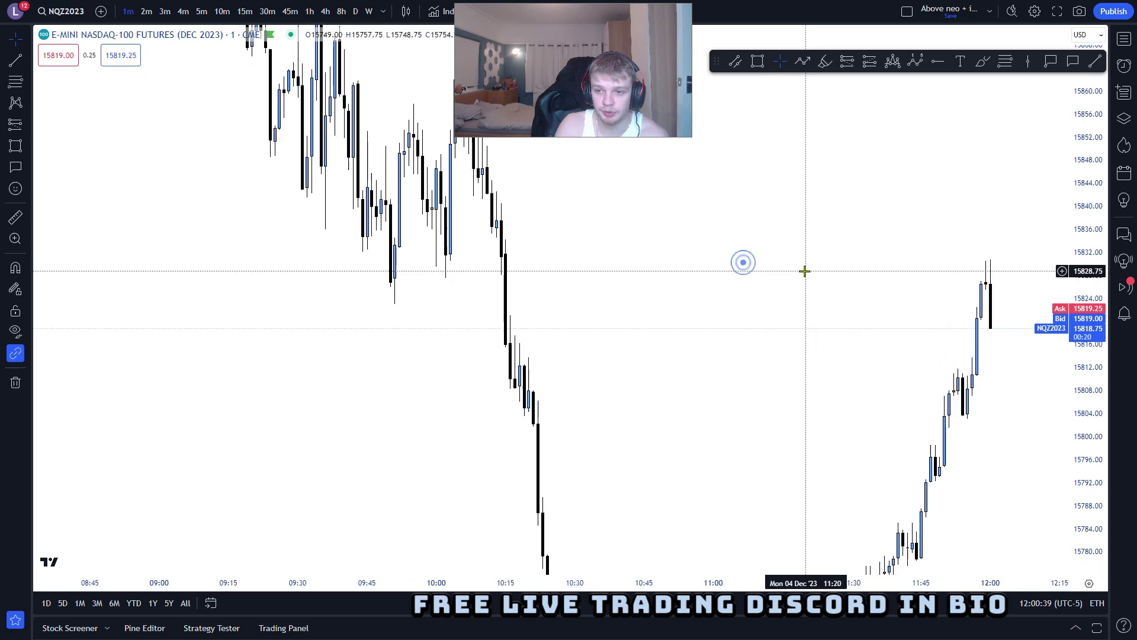
pyautogui.scroll(1, 808, 271)
pyautogui.moveTo(1089, 249); pyautogui.dragTo(1090, 314)
pyautogui.moveTo(773, 237); pyautogui.dragTo(767, 242)
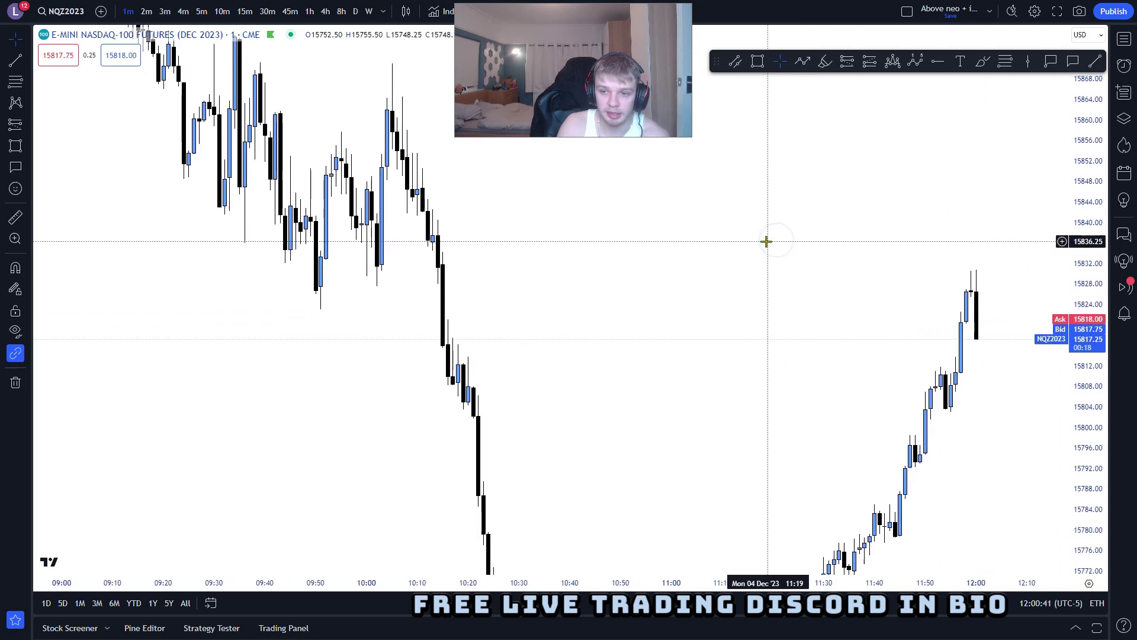
pyautogui.moveTo(668, 218); pyautogui.dragTo(675, 257)
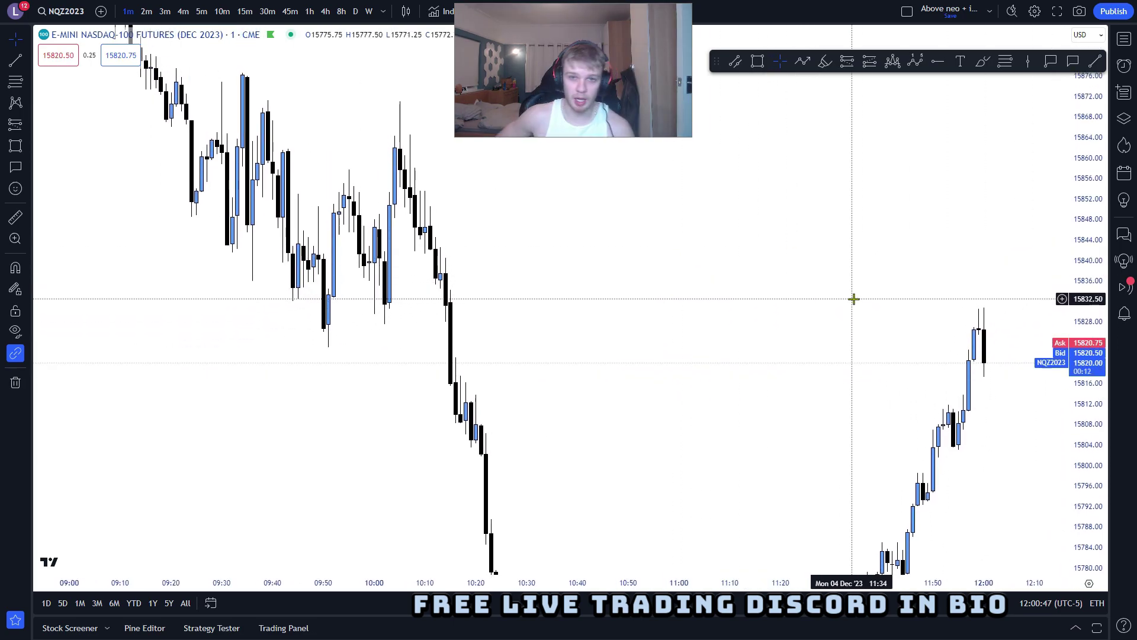
pyautogui.moveTo(805, 290); pyautogui.dragTo(792, 256)
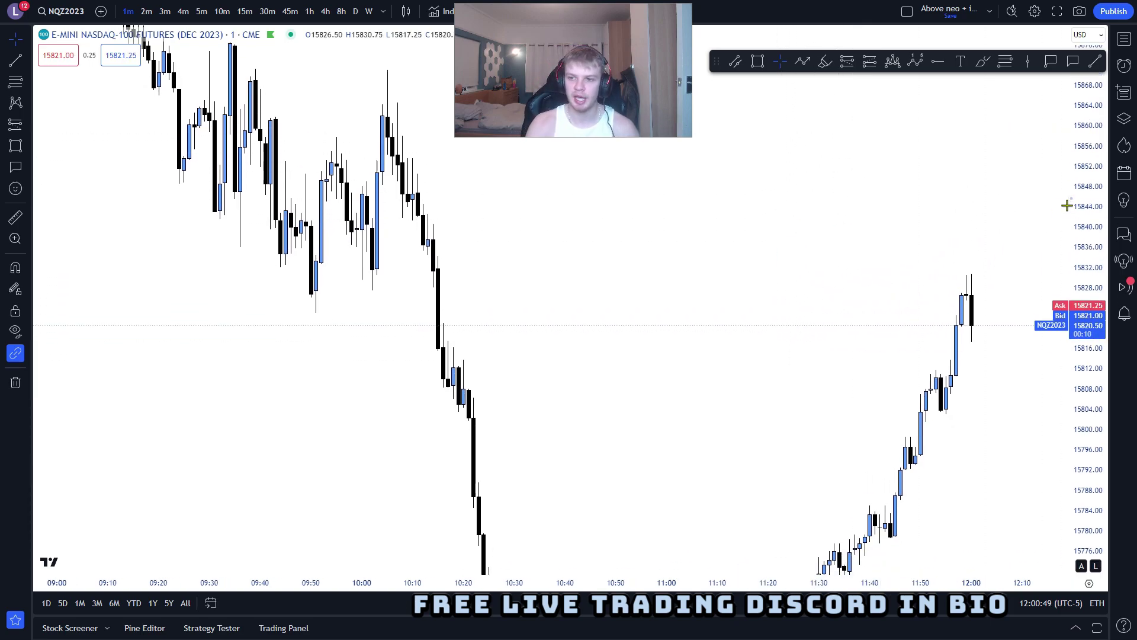
pyautogui.moveTo(1072, 191); pyautogui.dragTo(1071, 198)
pyautogui.scroll(-1, 894, 213)
pyautogui.scroll(1, 893, 214)
pyautogui.moveTo(888, 261); pyautogui.dragTo(893, 267)
pyautogui.moveTo(787, 302); pyautogui.dragTo(1005, 315)
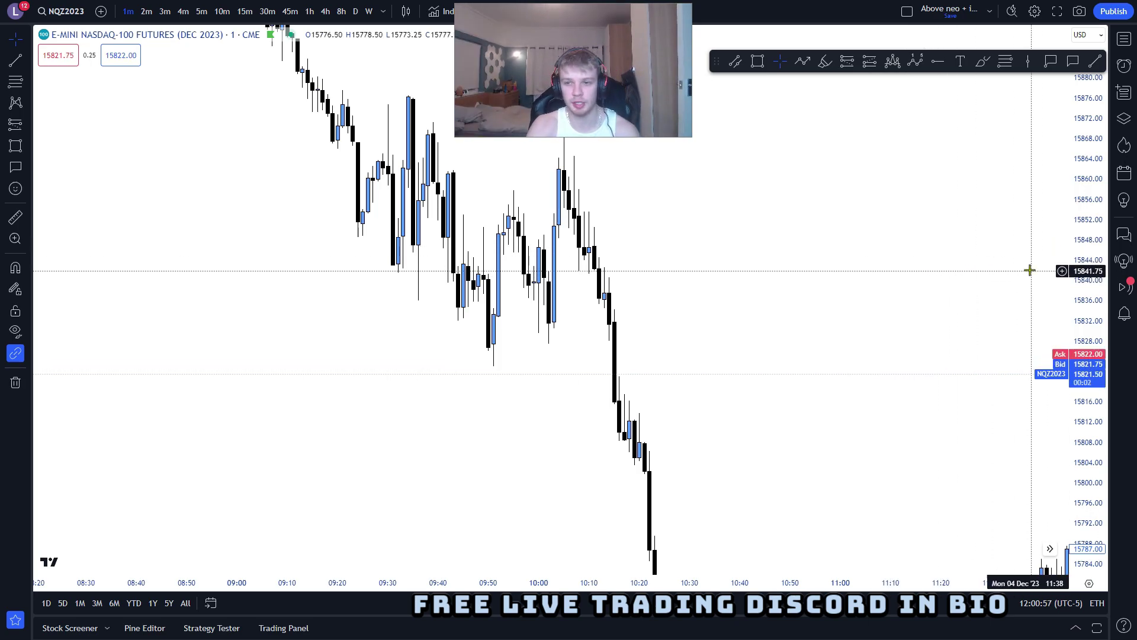
pyautogui.moveTo(871, 350); pyautogui.dragTo(666, 229)
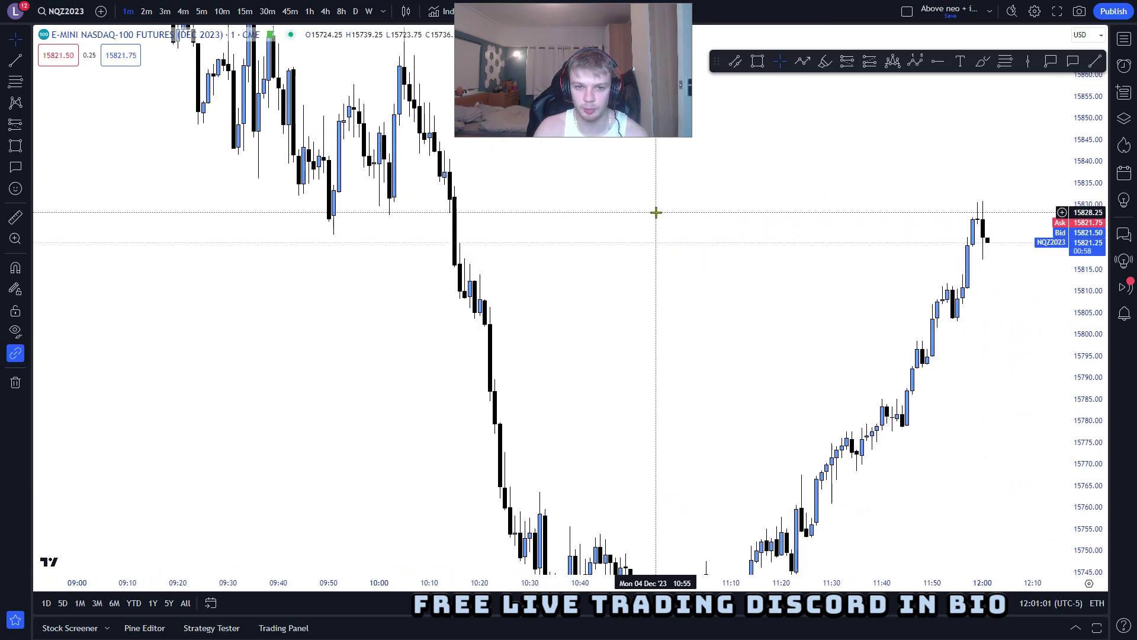
pyautogui.moveTo(655, 208); pyautogui.dragTo(692, 276)
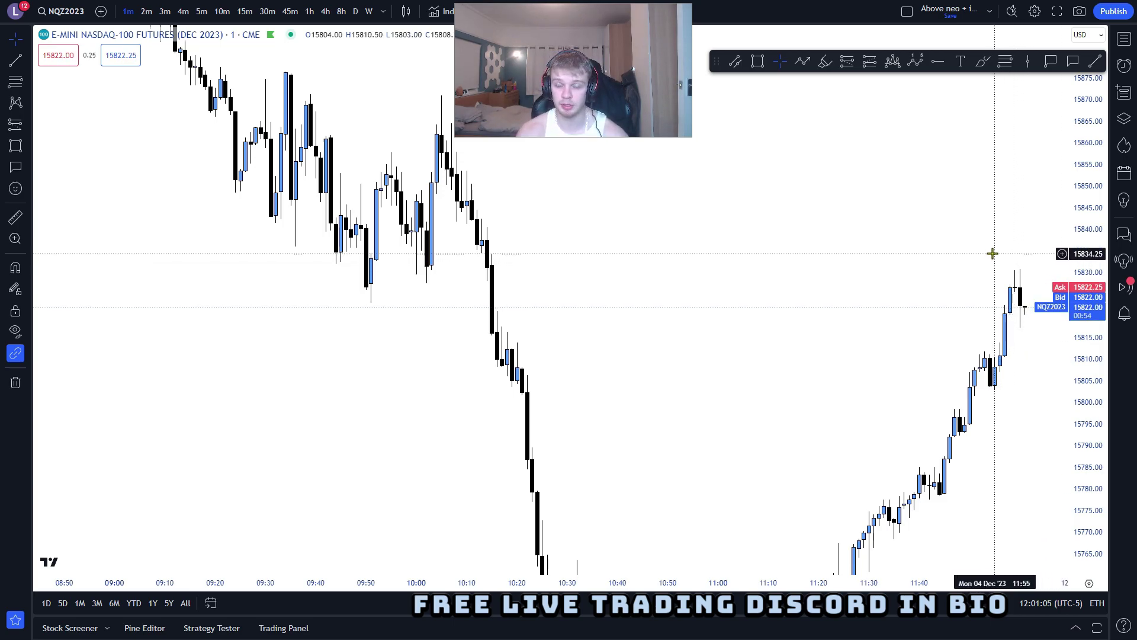
pyautogui.moveTo(882, 239); pyautogui.dragTo(896, 236)
pyautogui.moveTo(1088, 254); pyautogui.dragTo(1087, 215)
pyautogui.moveTo(873, 216); pyautogui.dragTo(871, 265)
pyautogui.moveTo(782, 256); pyautogui.dragTo(860, 328)
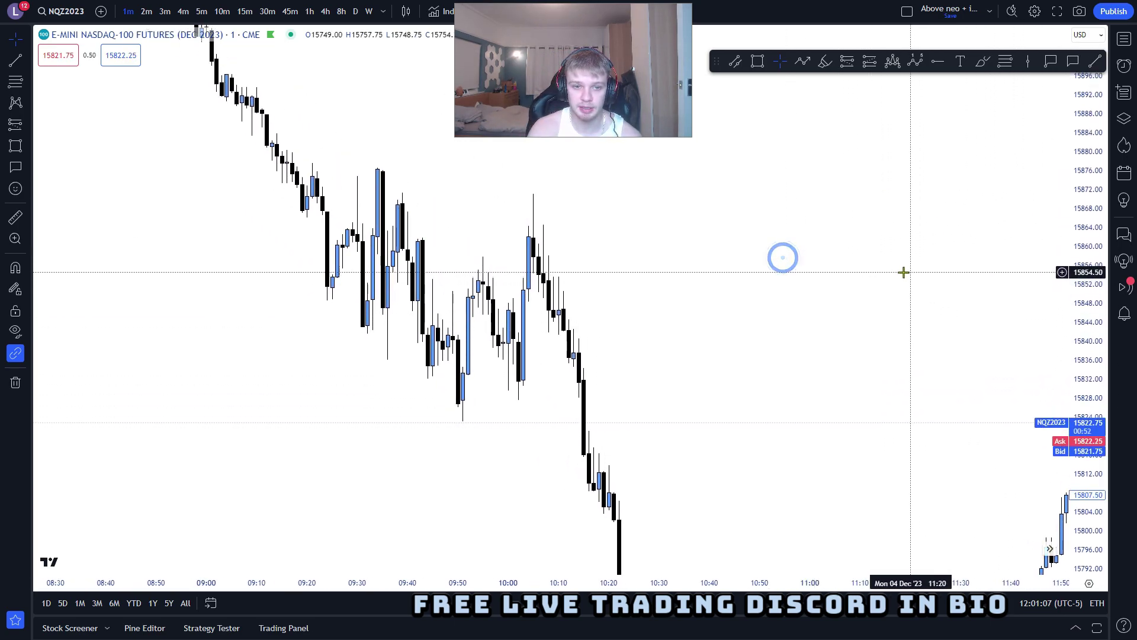
pyautogui.moveTo(853, 278); pyautogui.dragTo(858, 297)
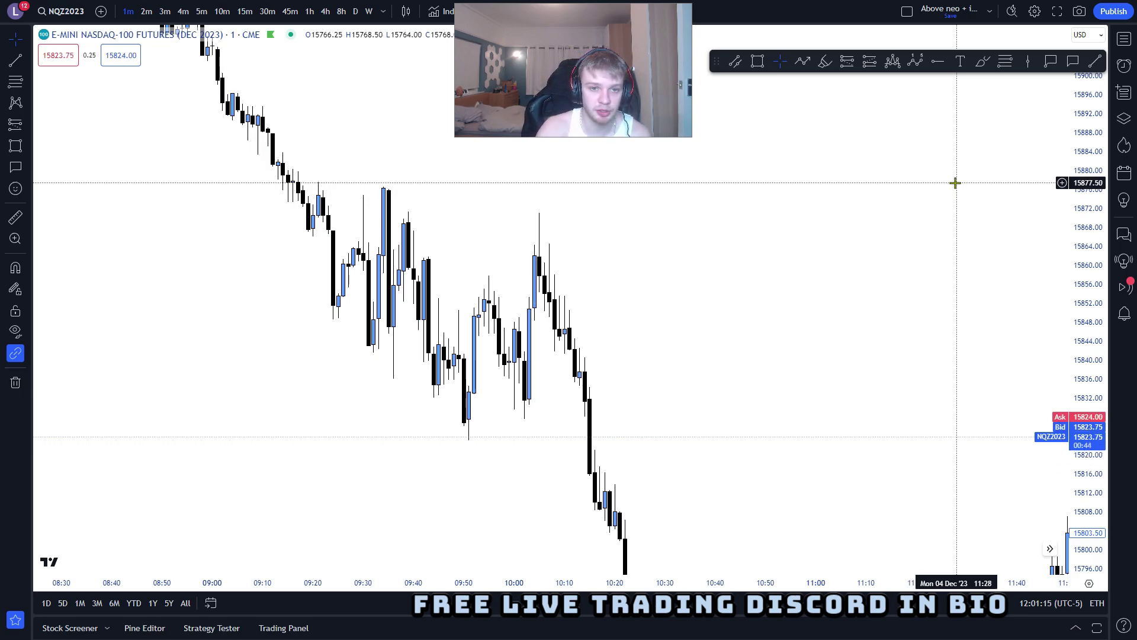
pyautogui.moveTo(947, 194); pyautogui.dragTo(924, 167)
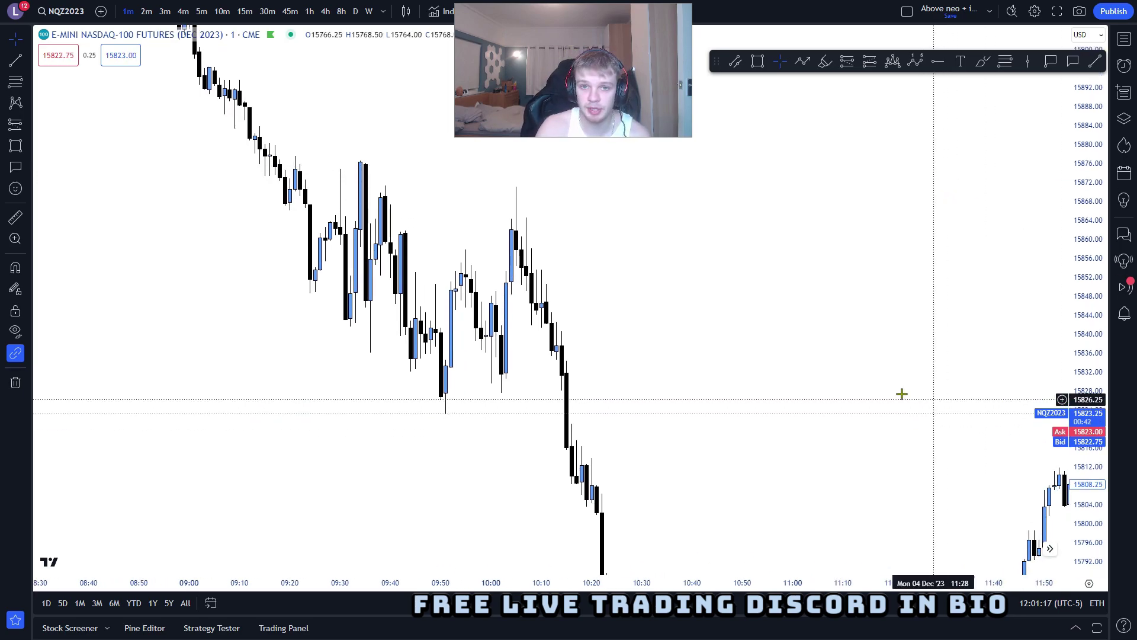
pyautogui.moveTo(1105, 291); pyautogui.dragTo(1105, 266)
pyautogui.moveTo(972, 299); pyautogui.dragTo(790, 183)
pyautogui.moveTo(716, 207); pyautogui.dragTo(773, 236)
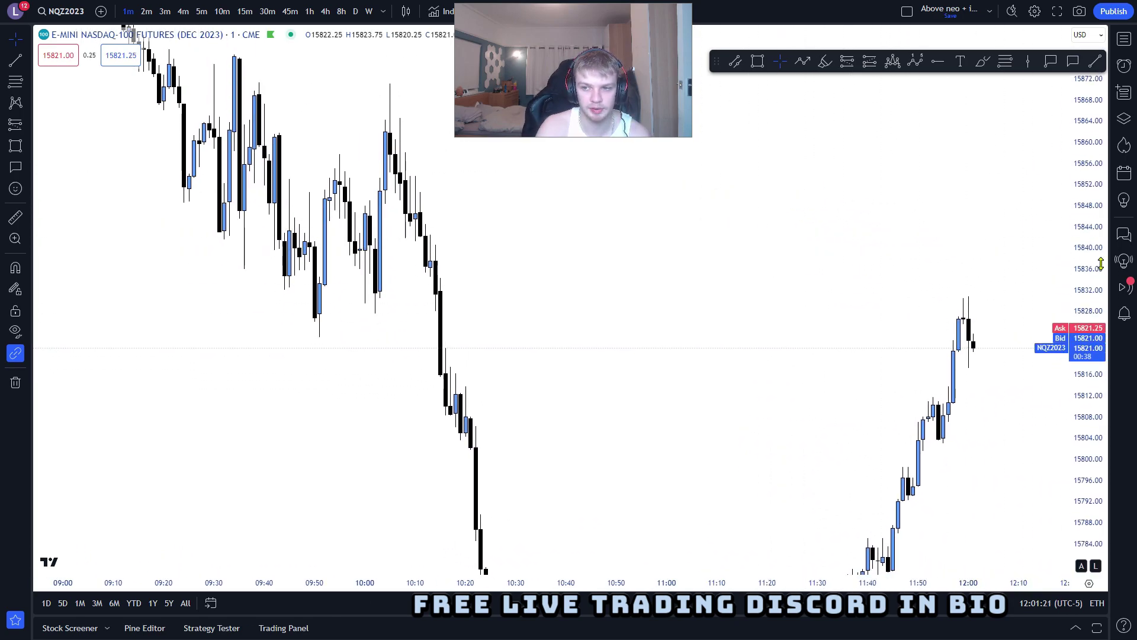
pyautogui.moveTo(1100, 263); pyautogui.dragTo(1100, 274)
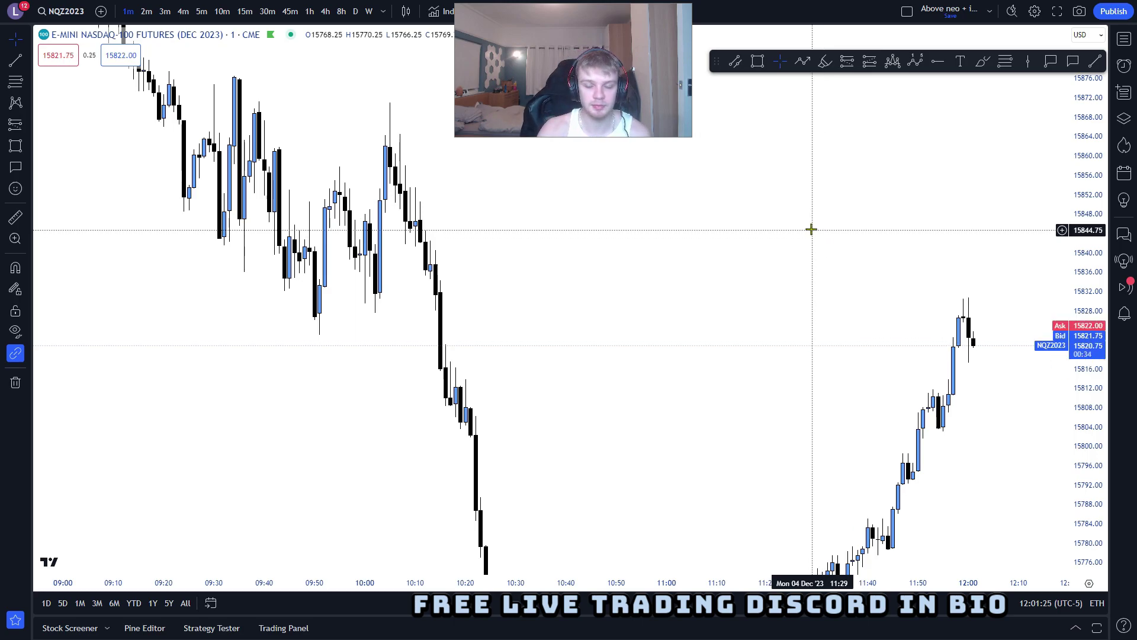
pyautogui.moveTo(744, 216); pyautogui.dragTo(773, 237)
pyautogui.moveTo(709, 264); pyautogui.dragTo(843, 343)
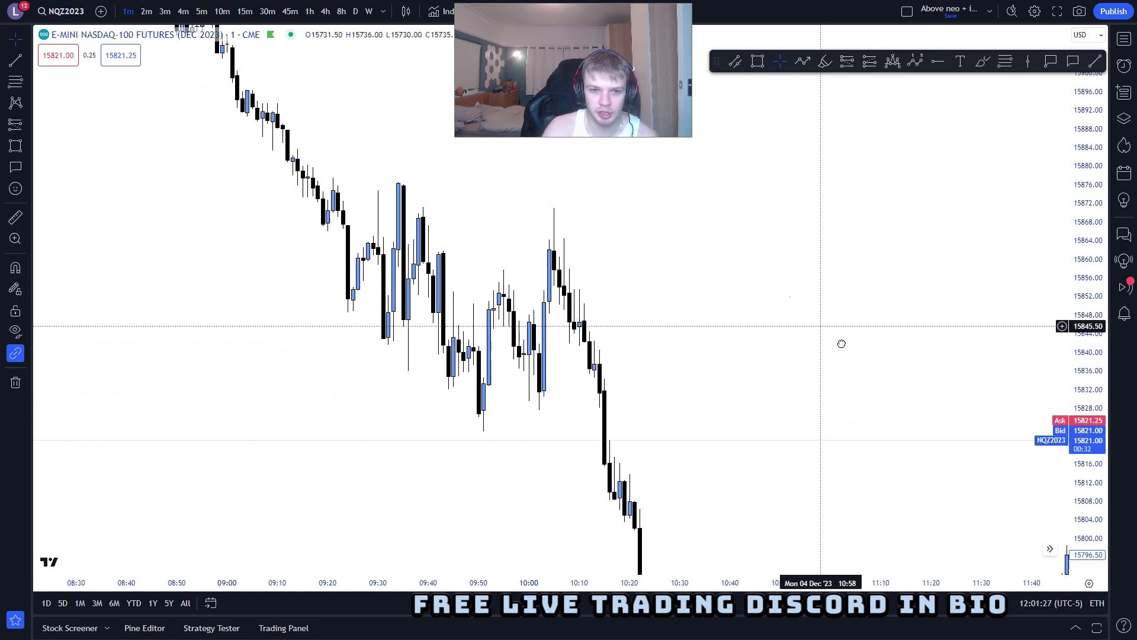
pyautogui.moveTo(789, 297); pyautogui.dragTo(866, 349)
pyautogui.moveTo(529, 228); pyautogui.dragTo(544, 269)
pyautogui.moveTo(959, 322); pyautogui.dragTo(660, 111)
pyautogui.moveTo(683, 233); pyautogui.dragTo(705, 259)
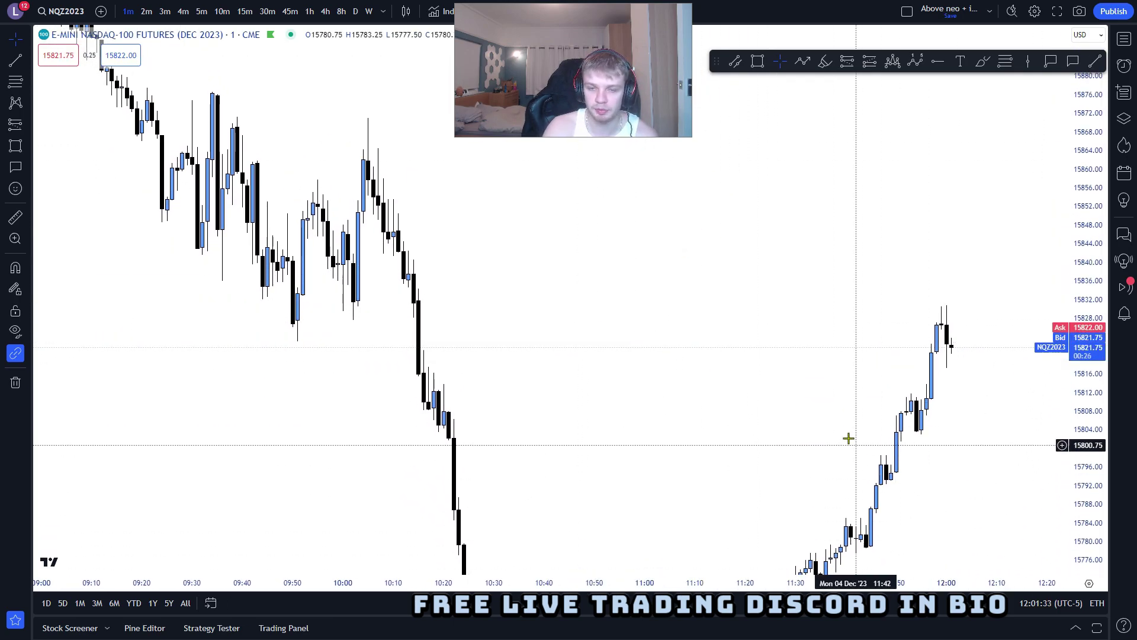
pyautogui.moveTo(756, 379); pyautogui.dragTo(753, 395)
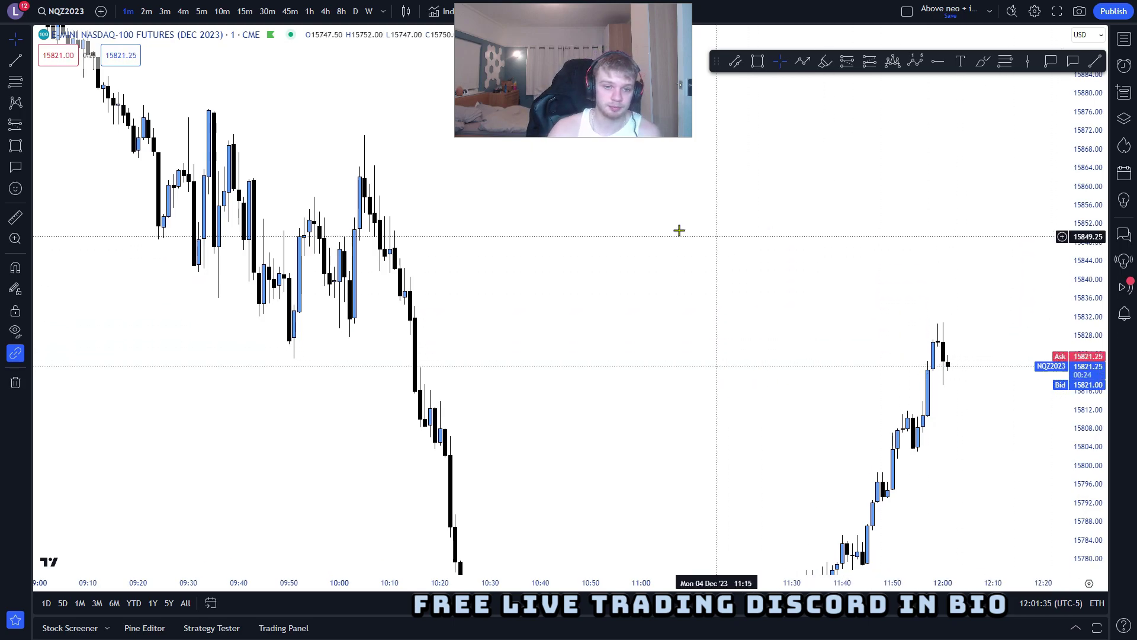
pyautogui.moveTo(596, 218); pyautogui.dragTo(671, 240)
pyautogui.moveTo(1074, 218); pyautogui.dragTo(1073, 274)
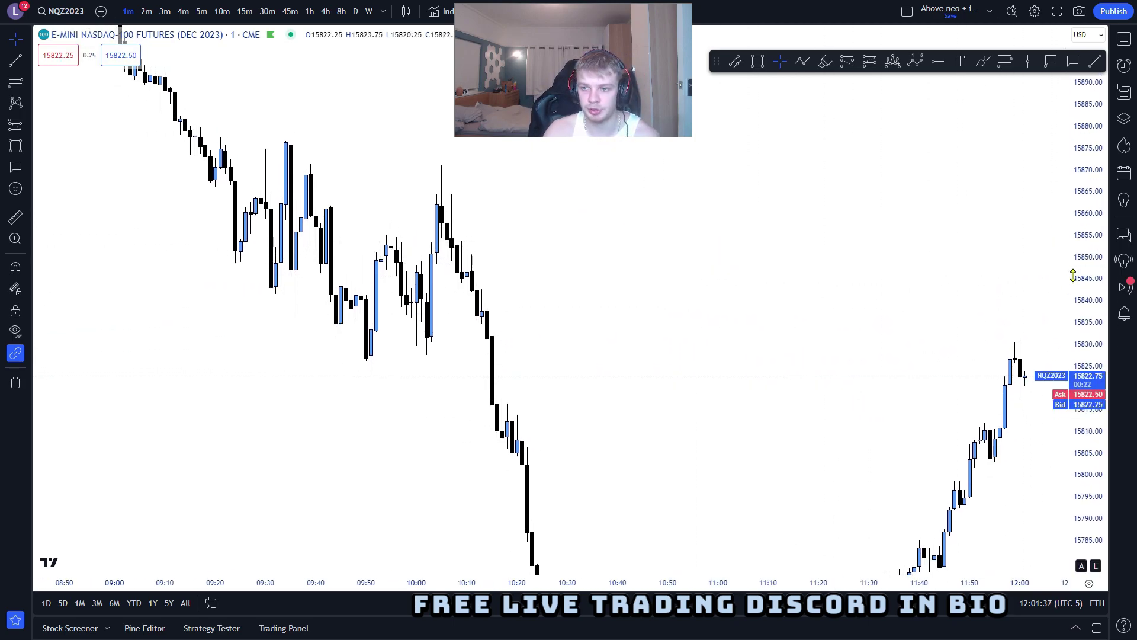
pyautogui.moveTo(866, 261); pyautogui.dragTo(835, 286)
pyautogui.moveTo(846, 160); pyautogui.dragTo(865, 218)
pyautogui.moveTo(725, 193); pyautogui.dragTo(743, 148)
pyautogui.scroll(-1, 709, 144)
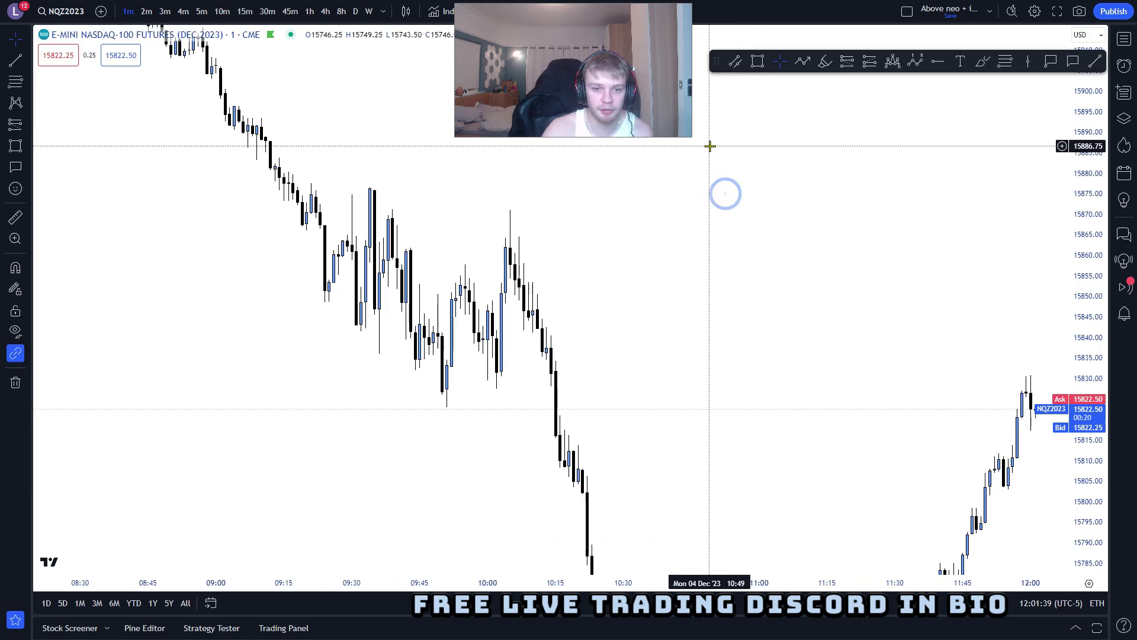
pyautogui.scroll(1, 723, 216)
pyautogui.moveTo(681, 218); pyautogui.dragTo(759, 219)
pyautogui.moveTo(1073, 291); pyautogui.dragTo(1071, 261)
pyautogui.scroll(2, 851, 234)
pyautogui.moveTo(850, 233); pyautogui.dragTo(903, 241)
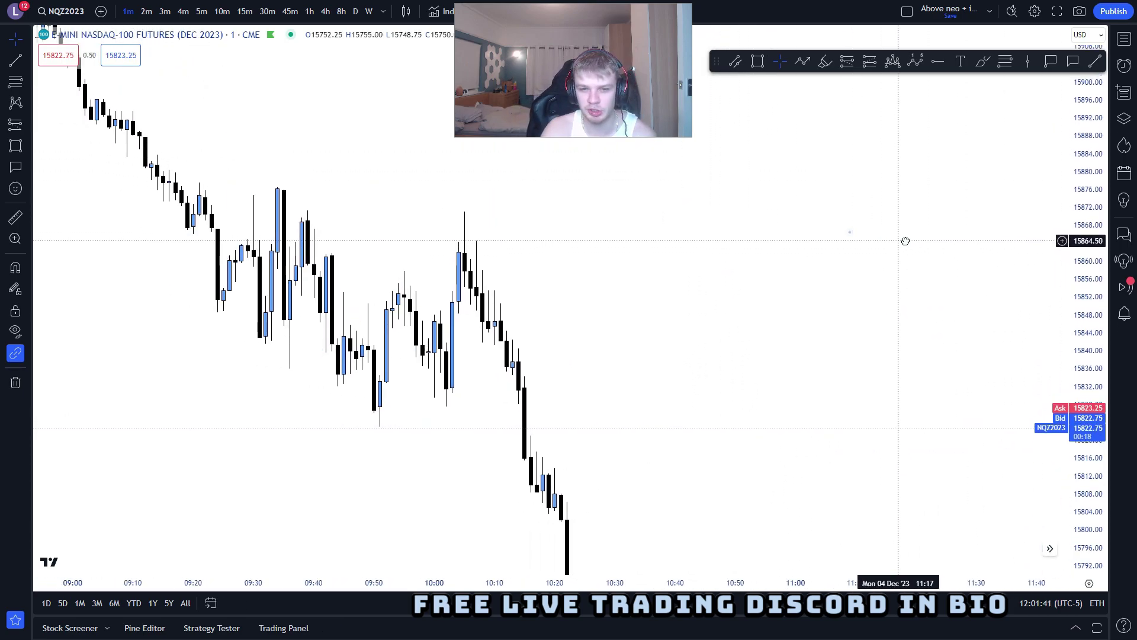
pyautogui.scroll(-1, 830, 257)
pyautogui.moveTo(831, 257); pyautogui.dragTo(878, 302)
pyautogui.moveTo(1062, 285); pyautogui.dragTo(1059, 330)
pyautogui.moveTo(886, 261); pyautogui.dragTo(918, 241)
pyautogui.moveTo(1097, 240); pyautogui.dragTo(1080, 268)
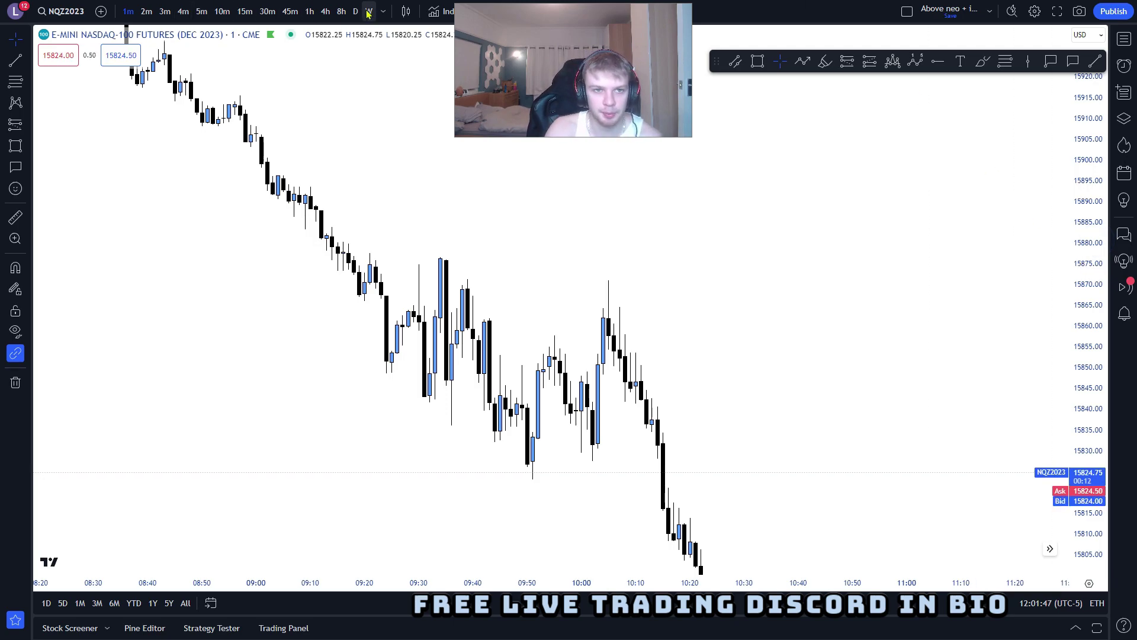
# Switch the NQZ2023 chart to the 4-hour timeframe and examine the latest candle against the 0.5 level line and the red zone
pyautogui.click(326, 11)
pyautogui.moveTo(1096, 240); pyautogui.dragTo(1073, 465)
pyautogui.moveTo(921, 412); pyautogui.dragTo(457, 413)
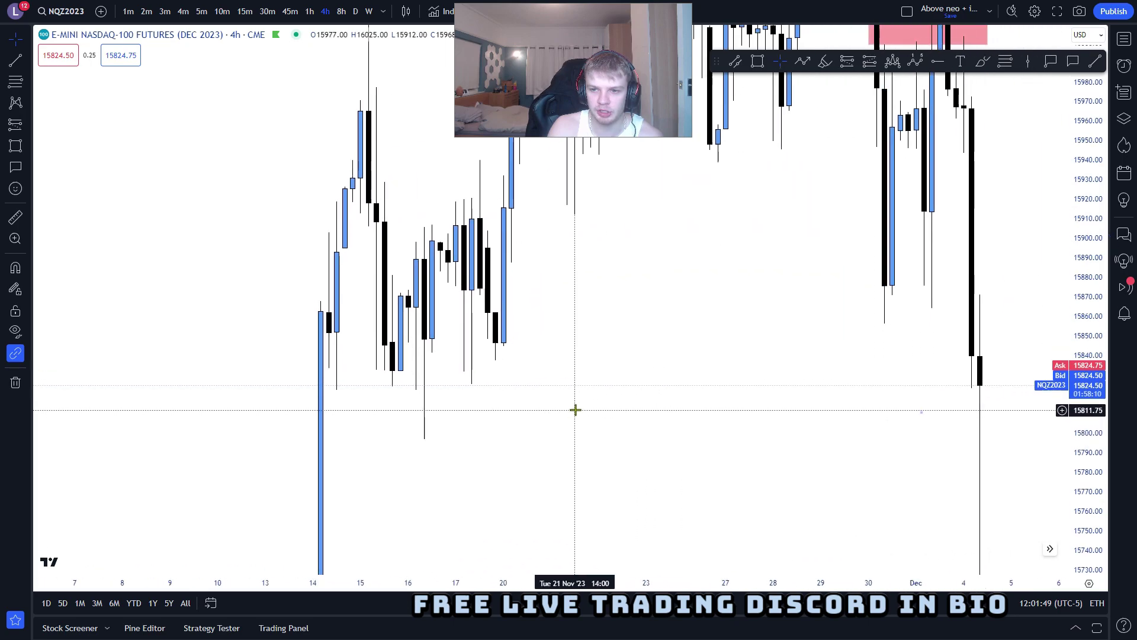
pyautogui.moveTo(575, 409); pyautogui.dragTo(364, 514)
pyautogui.moveTo(917, 305); pyautogui.dragTo(906, 203)
pyautogui.moveTo(1088, 279); pyautogui.dragTo(1088, 363)
pyautogui.moveTo(956, 397); pyautogui.dragTo(983, 299)
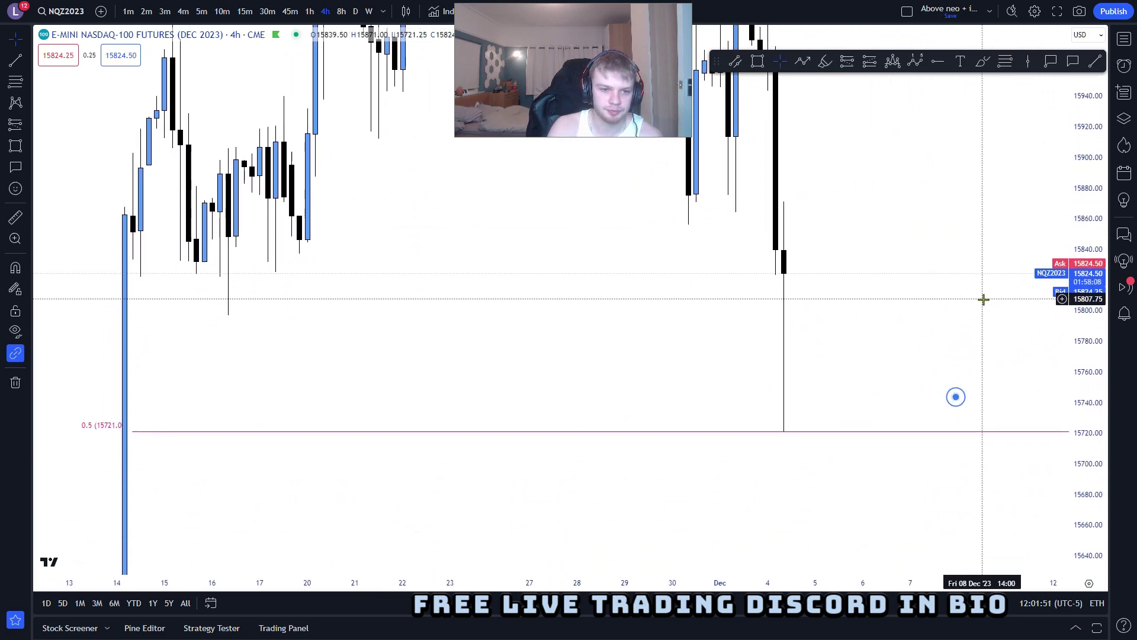
pyautogui.moveTo(843, 330); pyautogui.dragTo(843, 394)
pyautogui.moveTo(1085, 286); pyautogui.dragTo(1085, 360)
pyautogui.moveTo(981, 341); pyautogui.dragTo(925, 436)
pyautogui.moveTo(850, 407); pyautogui.dragTo(797, 355)
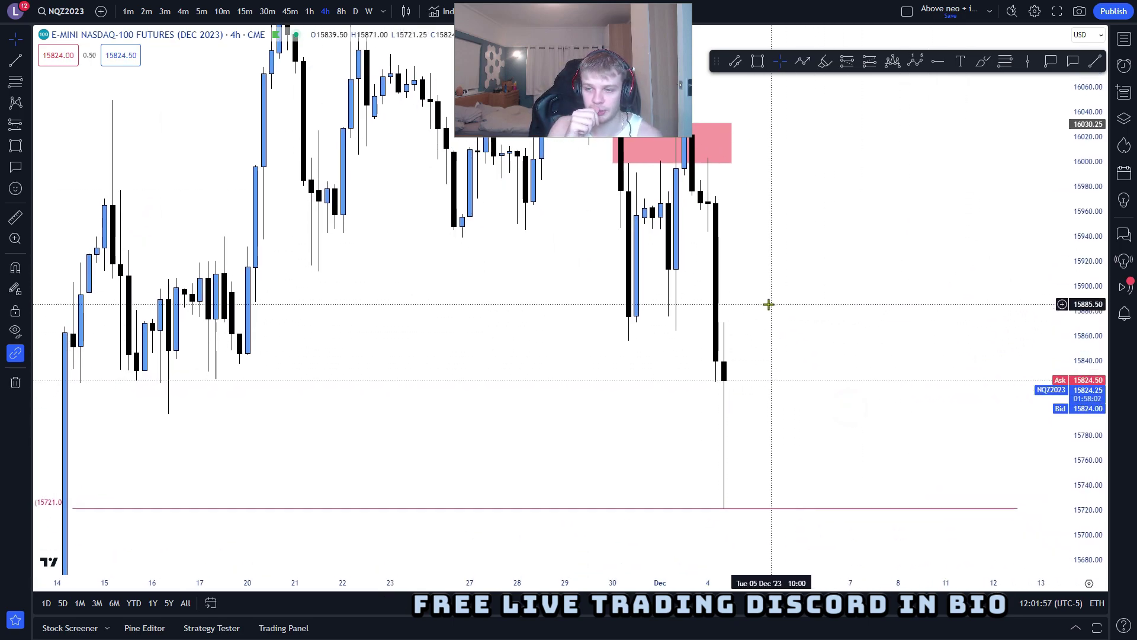
# Return the chart to the 1-minute timeframe and examine the morning sell-off and the price action around the 0.5 level line
pyautogui.click(128, 12)
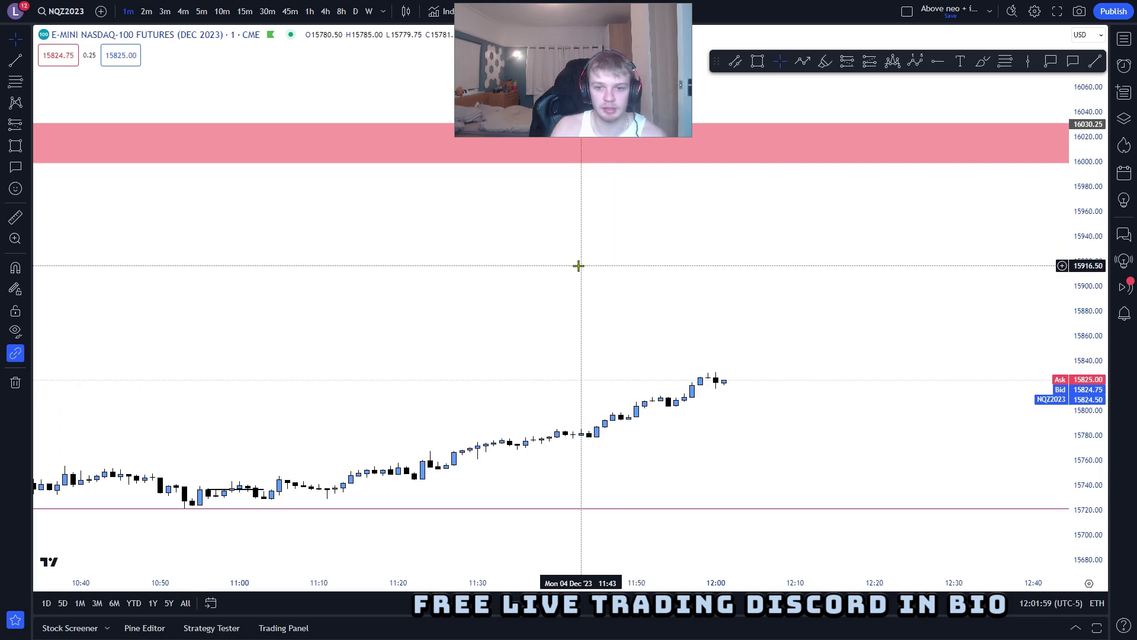
pyautogui.scroll(5, 546, 259)
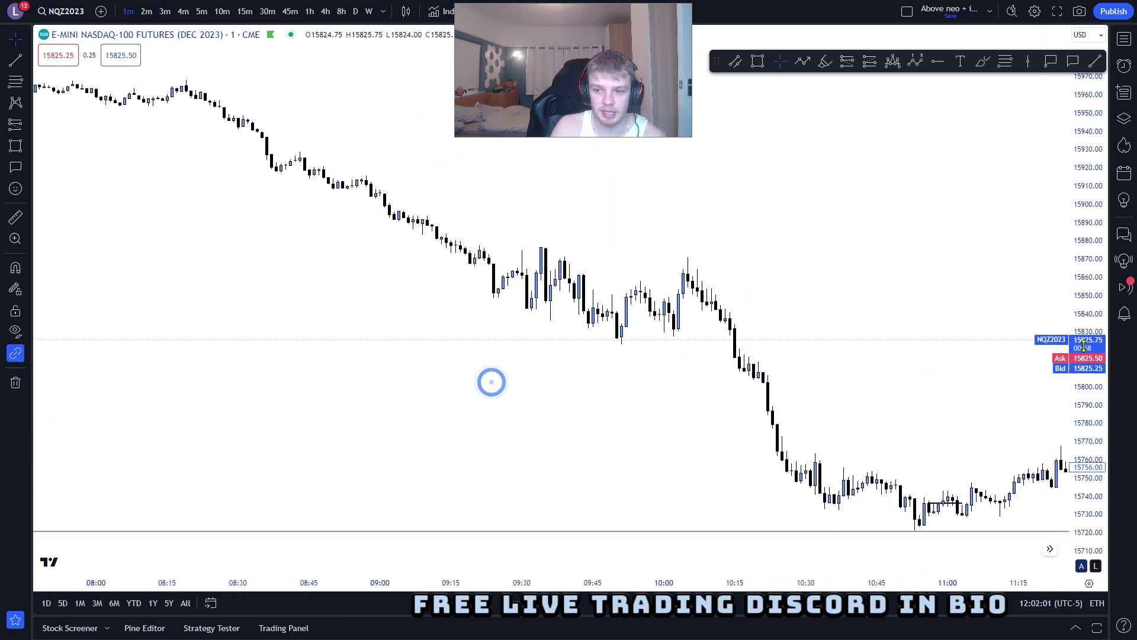
pyautogui.moveTo(1085, 402); pyautogui.dragTo(1085, 260)
pyautogui.moveTo(935, 409); pyautogui.dragTo(873, 259)
pyautogui.moveTo(812, 163); pyautogui.dragTo(759, 241)
pyautogui.scroll(-1, 592, 379)
pyautogui.moveTo(456, 451); pyautogui.dragTo(500, 264)
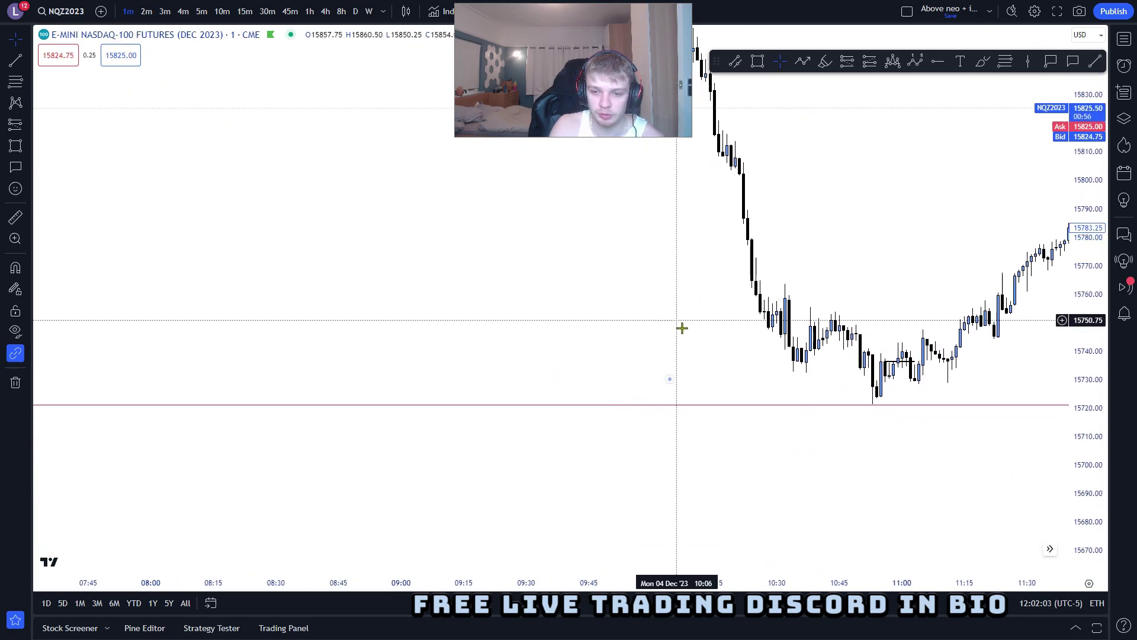
pyautogui.moveTo(973, 226); pyautogui.dragTo(881, 406)
pyautogui.moveTo(1087, 403); pyautogui.dragTo(1097, 315)
pyautogui.moveTo(949, 268); pyautogui.dragTo(950, 287)
pyautogui.moveTo(879, 302); pyautogui.dragTo(938, 371)
pyautogui.scroll(1, 936, 373)
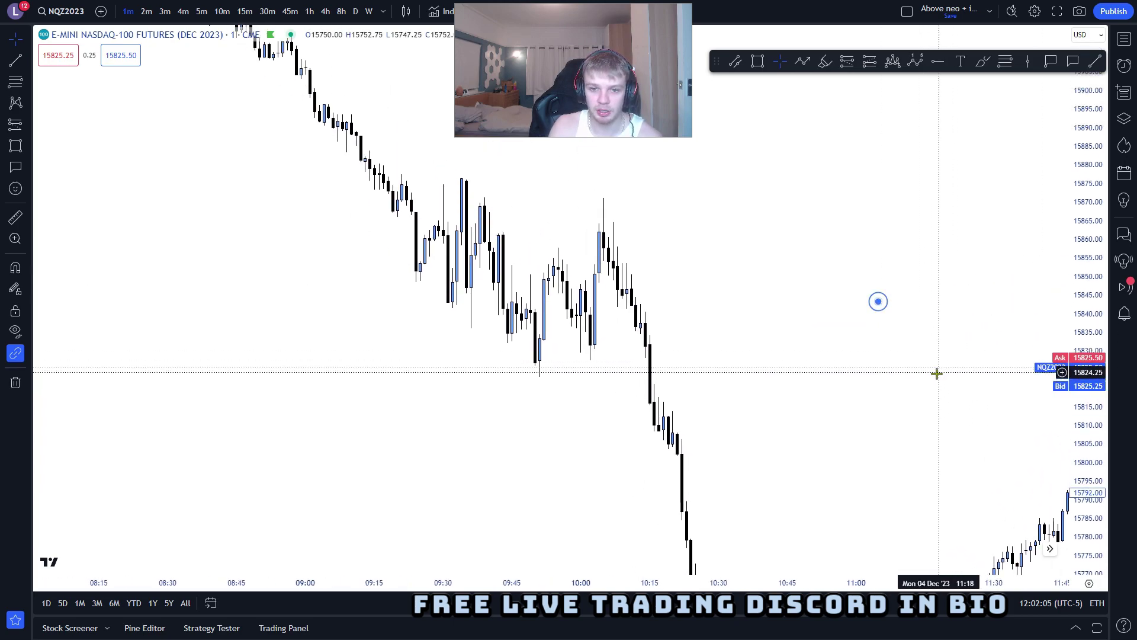
pyautogui.moveTo(831, 286); pyautogui.dragTo(802, 290)
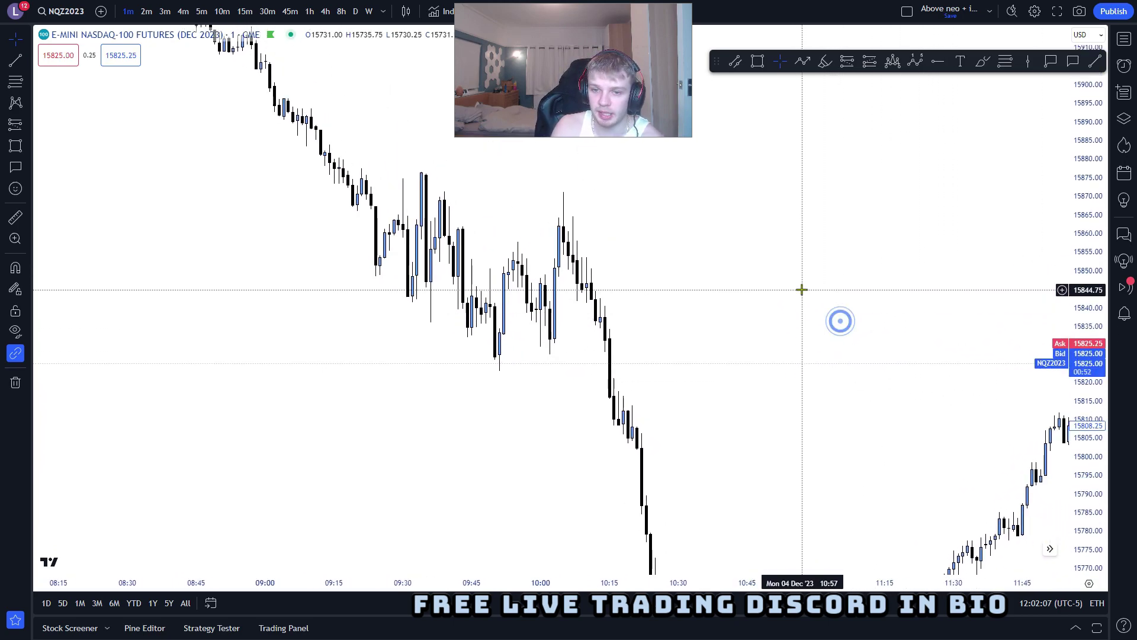
pyautogui.moveTo(774, 355); pyautogui.dragTo(754, 459)
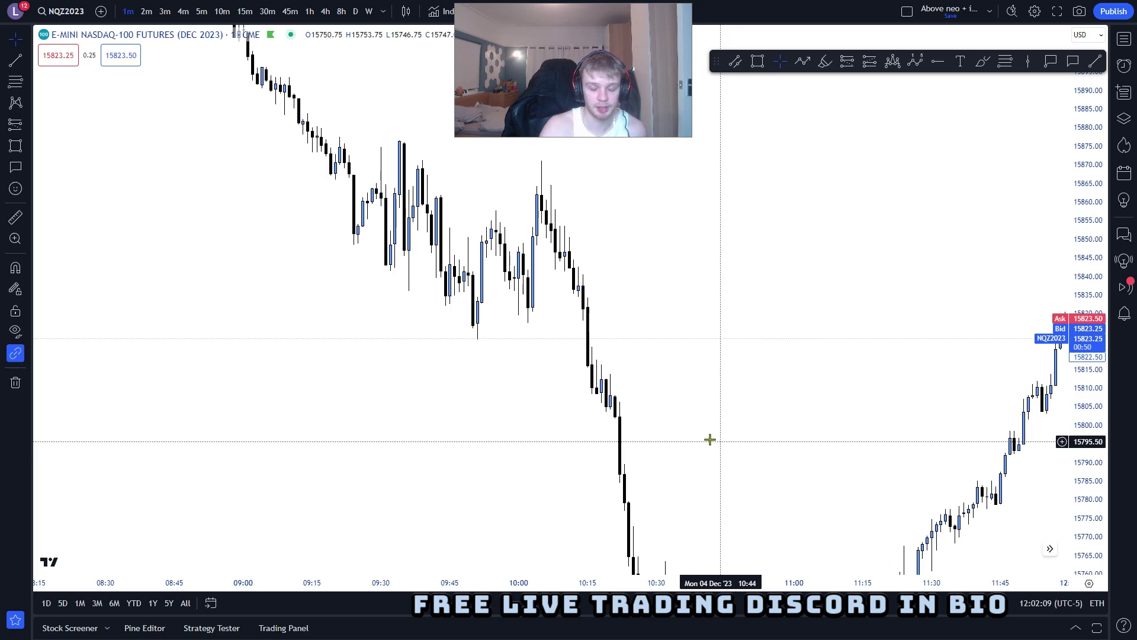
pyautogui.moveTo(662, 245); pyautogui.dragTo(658, 251)
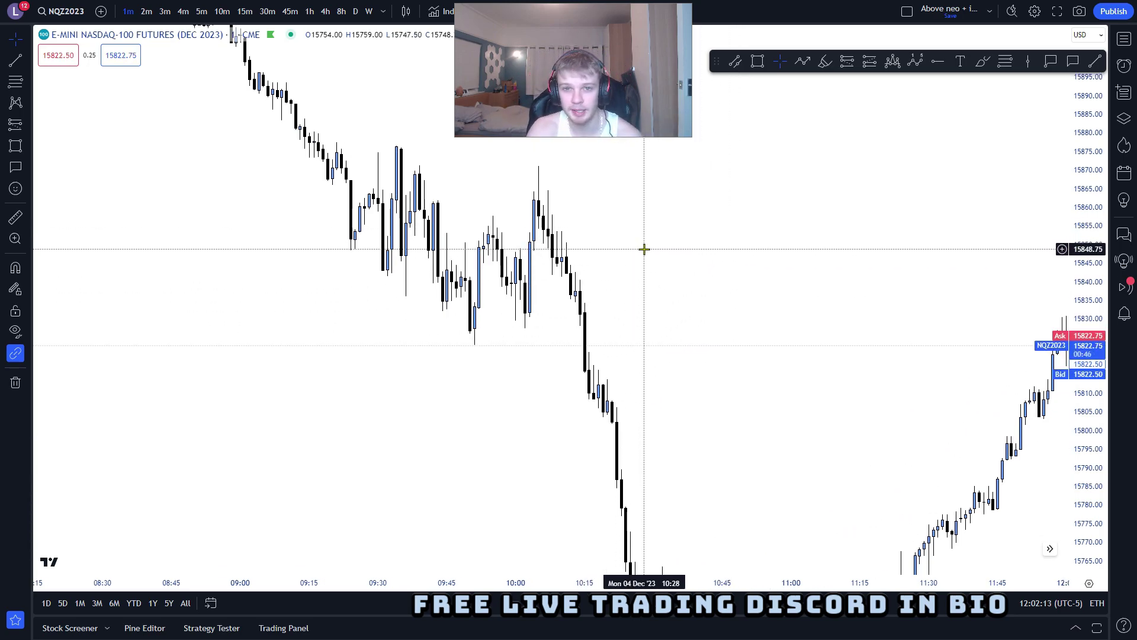
pyautogui.moveTo(632, 228); pyautogui.dragTo(637, 227)
pyautogui.moveTo(897, 332); pyautogui.dragTo(910, 287)
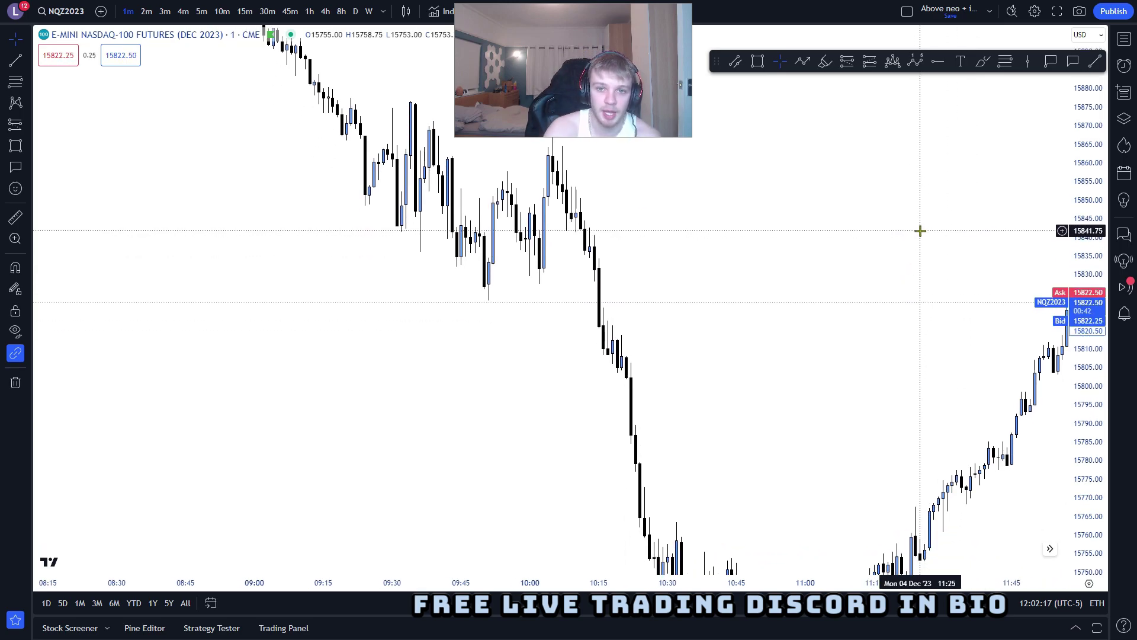
pyautogui.moveTo(891, 221); pyautogui.dragTo(907, 184)
pyautogui.moveTo(1088, 210); pyautogui.dragTo(1088, 142)
pyautogui.moveTo(918, 162); pyautogui.dragTo(885, 259)
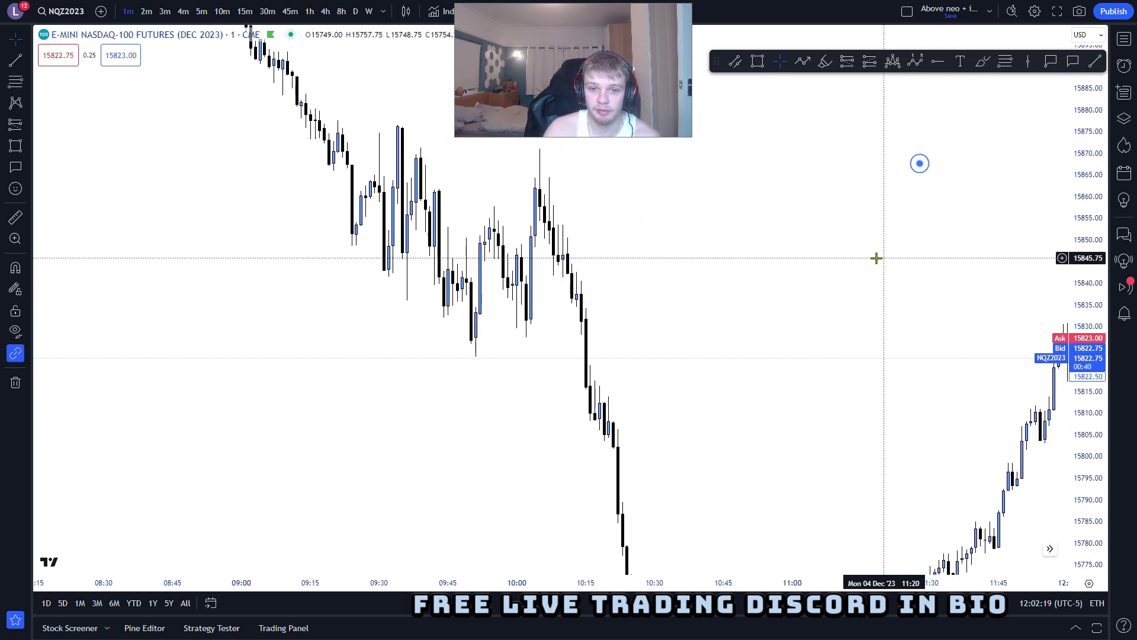
pyautogui.moveTo(804, 269)
pyautogui.mouseDown()
pyautogui.moveTo(800, 239)
pyautogui.moveTo(795, 264)
pyautogui.mouseUp()
pyautogui.scroll(1, 787, 261)
pyautogui.moveTo(671, 232); pyautogui.dragTo(819, 265)
pyautogui.moveTo(1082, 295); pyautogui.dragTo(1082, 207)
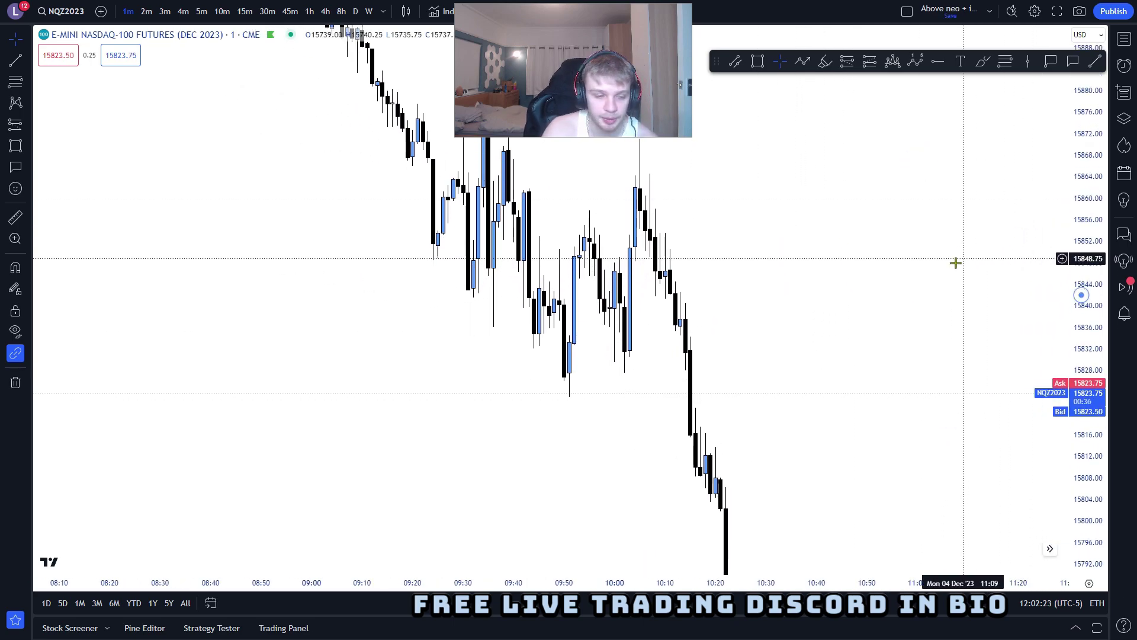
# Draw a rectangle on the price gap from 15841.75 to 15848.50, spanning 10:02 to 10:33
pyautogui.moveTo(955, 263)
pyautogui.mouseDown()
pyautogui.moveTo(872, 261)
pyautogui.moveTo(891, 244)
pyautogui.mouseUp()
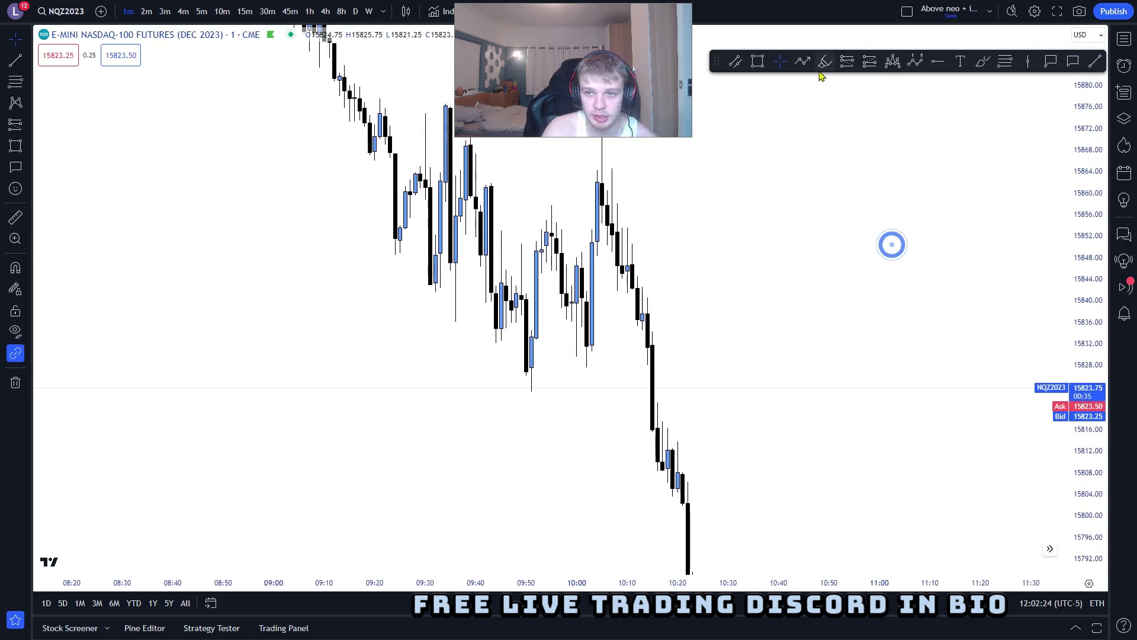
pyautogui.click(582, 291)
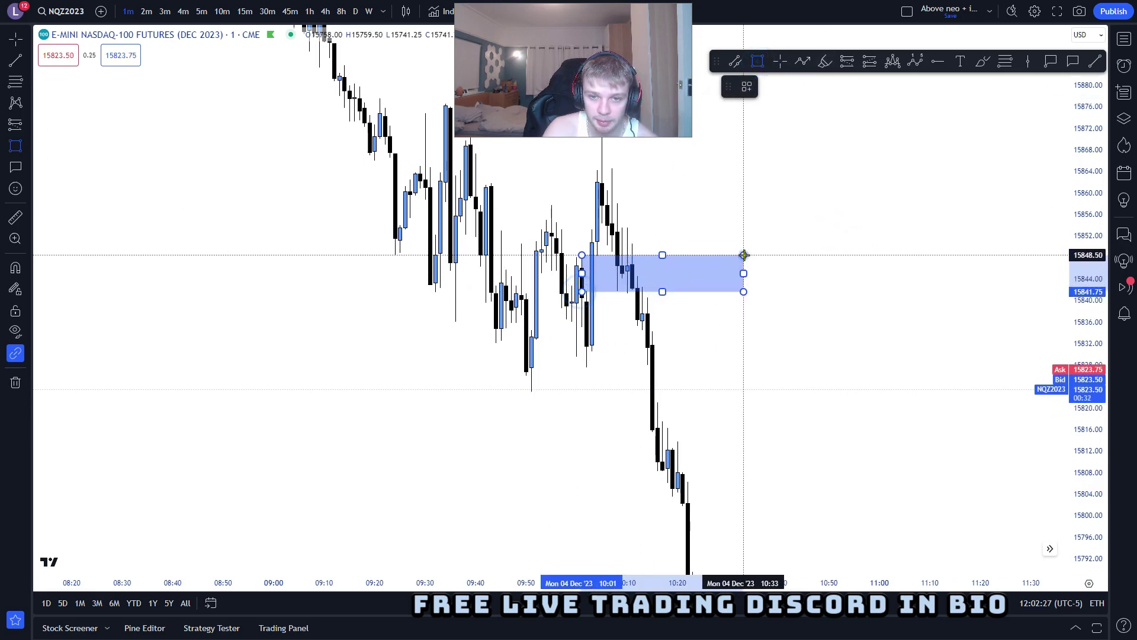
pyautogui.click(744, 255)
pyautogui.moveTo(582, 273); pyautogui.dragTo(586, 273)
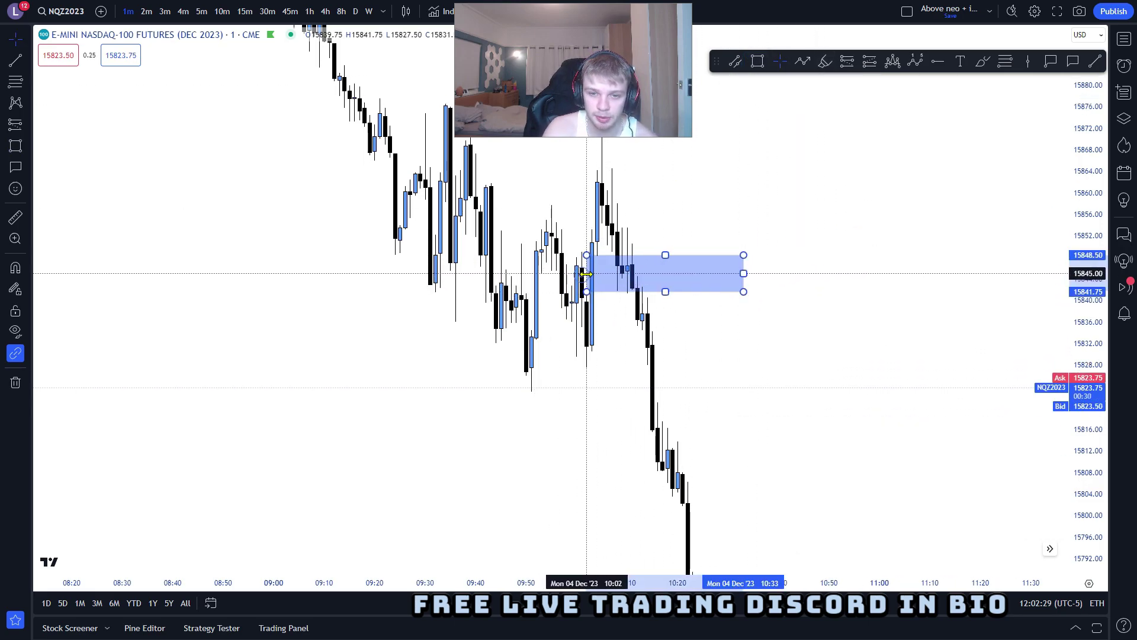
pyautogui.click(635, 319)
# Place a short position at the 10:12 candle with its entry at 15836.25 and its stop at 15849.75
pyautogui.moveTo(666, 307); pyautogui.dragTo(643, 311)
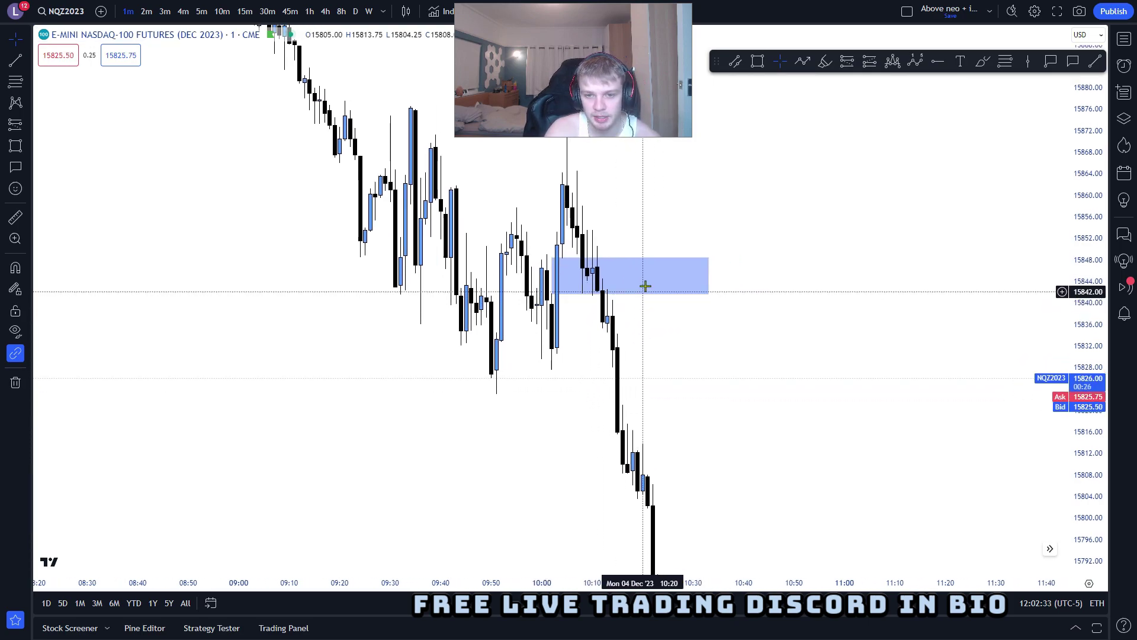
pyautogui.click(852, 63)
pyautogui.click(605, 297)
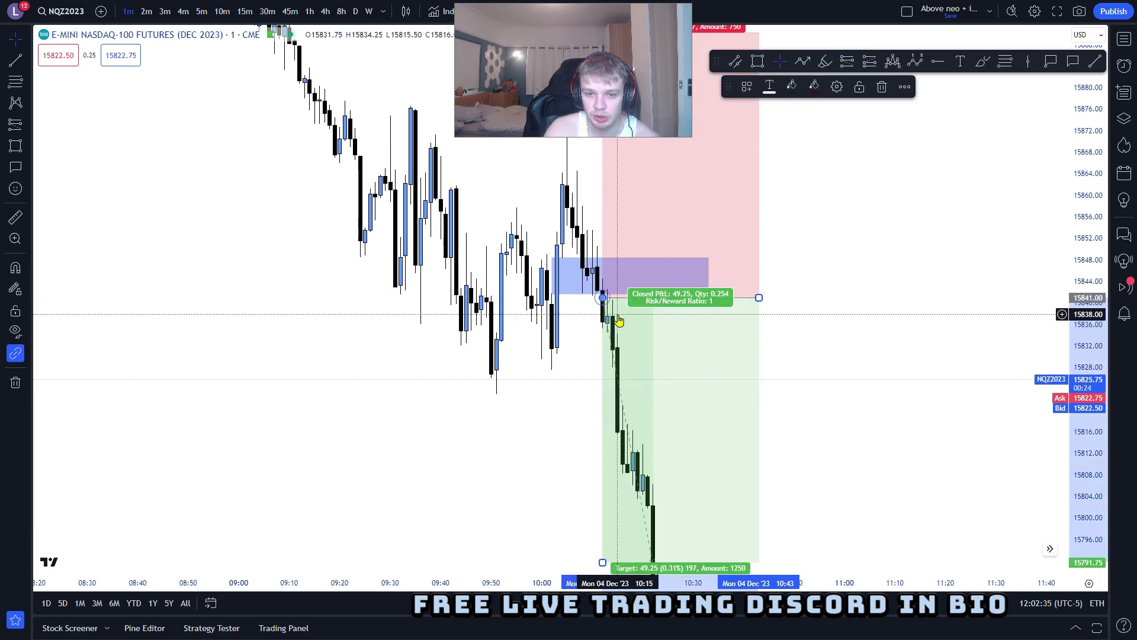
pyautogui.moveTo(629, 330); pyautogui.dragTo(630, 354)
pyautogui.click(904, 296)
pyautogui.moveTo(1083, 265); pyautogui.dragTo(1082, 291)
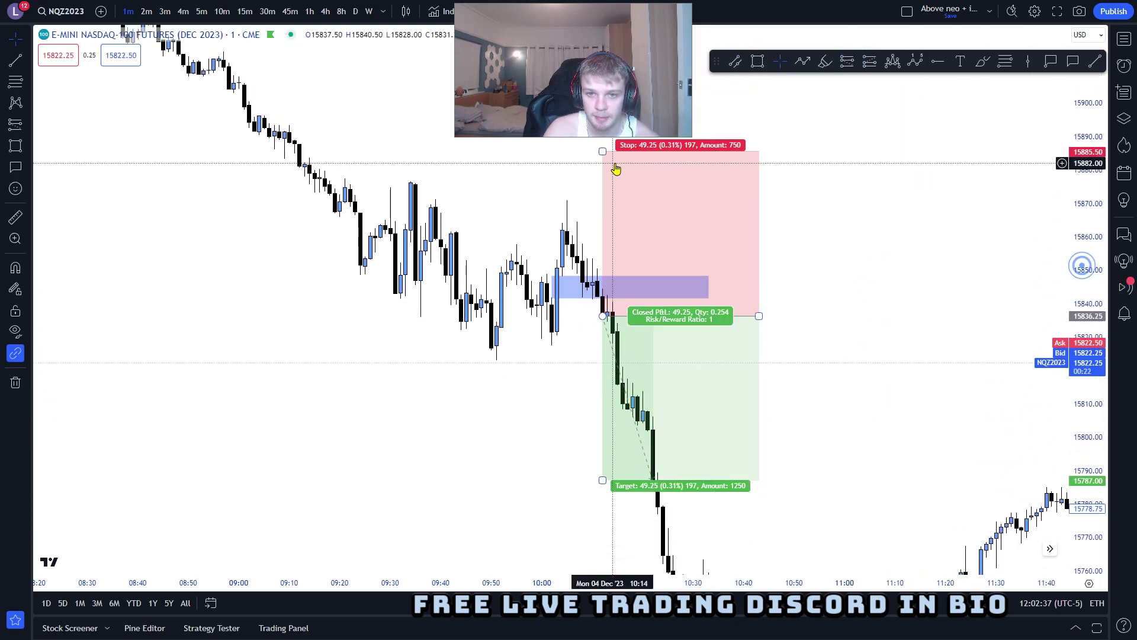
pyautogui.moveTo(604, 151); pyautogui.dragTo(592, 267)
# Set the short position's target to 15823.25 and shorten its box to end at about 10:31
pyautogui.moveTo(879, 233); pyautogui.dragTo(852, 196)
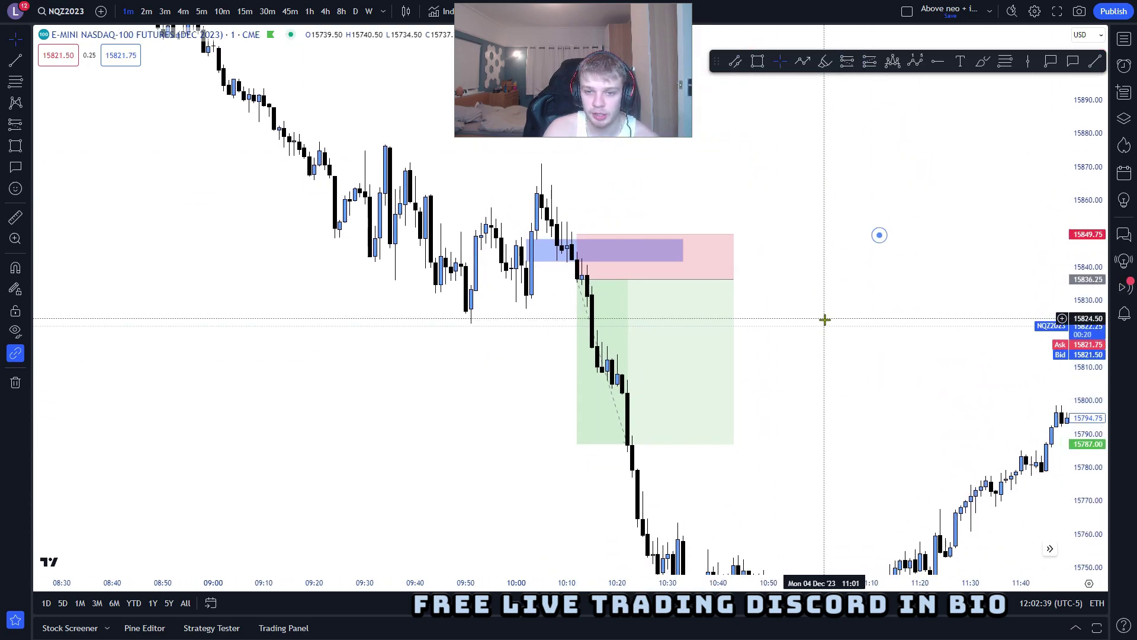
pyautogui.moveTo(827, 312); pyautogui.dragTo(770, 177)
pyautogui.scroll(-4, 812, 205)
pyautogui.moveTo(826, 201); pyautogui.dragTo(777, 241)
pyautogui.scroll(2, 776, 241)
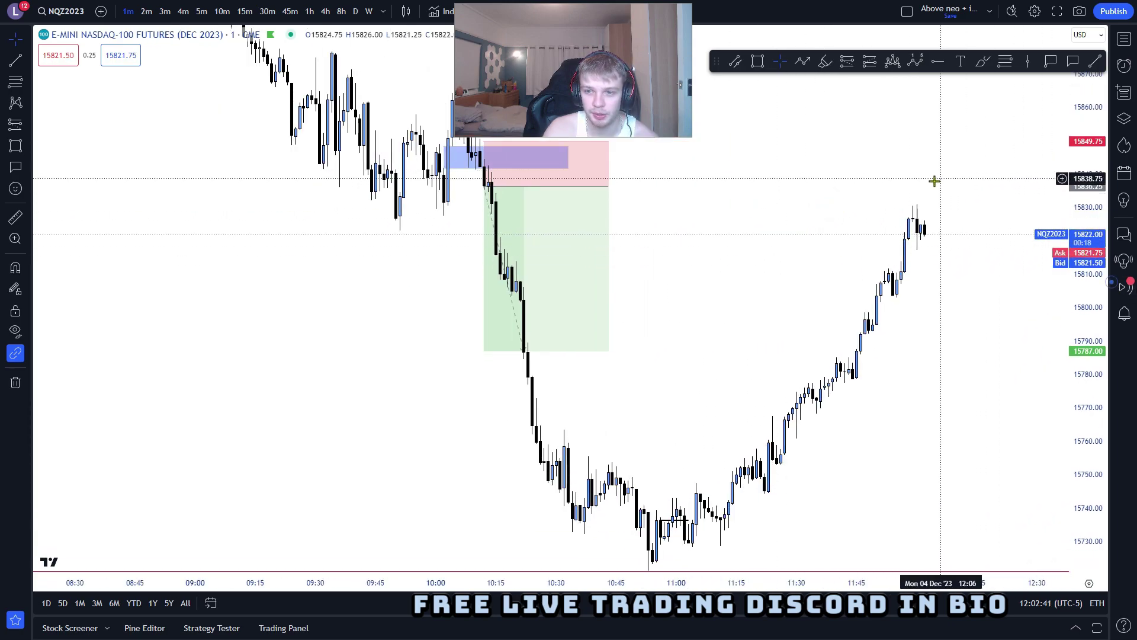
pyautogui.moveTo(1100, 301); pyautogui.dragTo(1096, 163)
pyautogui.moveTo(781, 186); pyautogui.dragTo(795, 231)
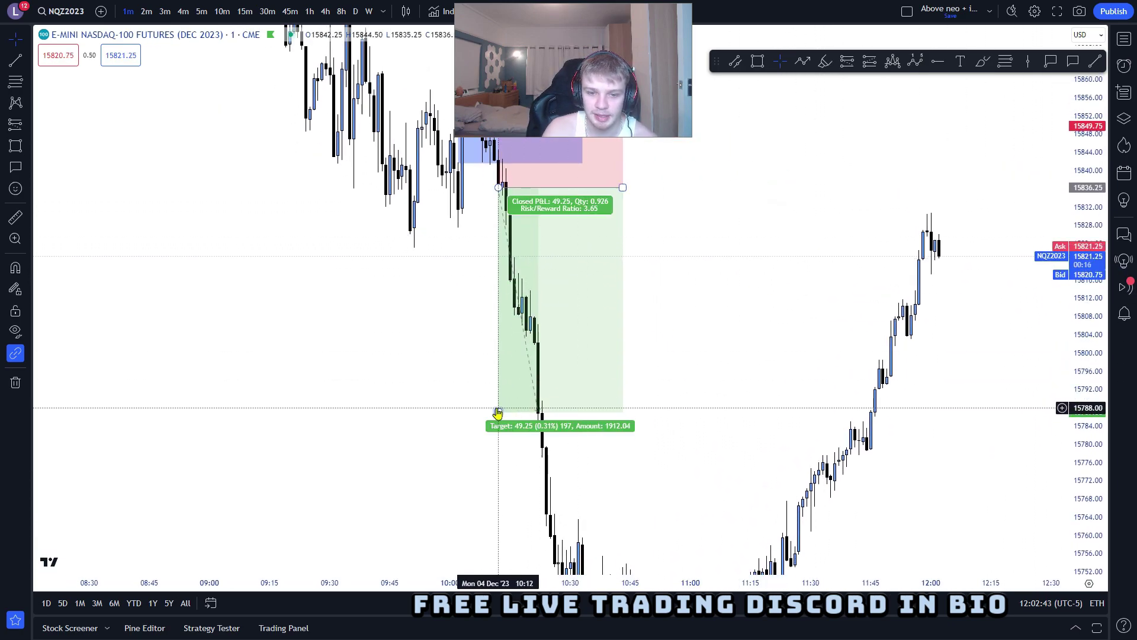
pyautogui.moveTo(498, 409); pyautogui.dragTo(466, 327)
pyautogui.click(595, 266)
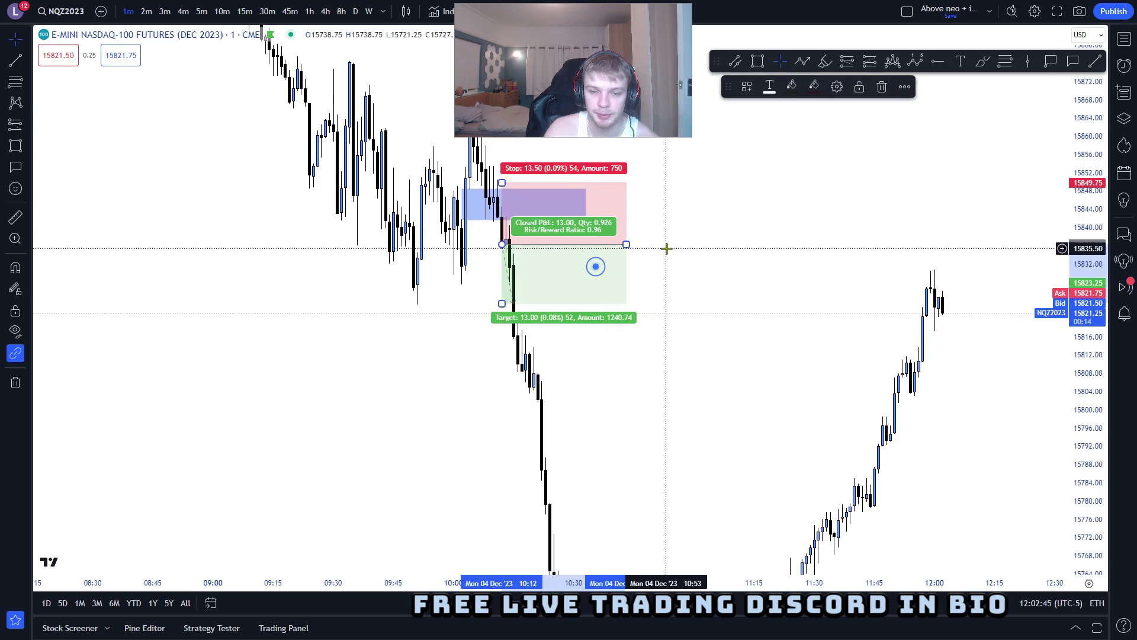
pyautogui.moveTo(625, 244); pyautogui.dragTo(578, 244)
pyautogui.click(658, 261)
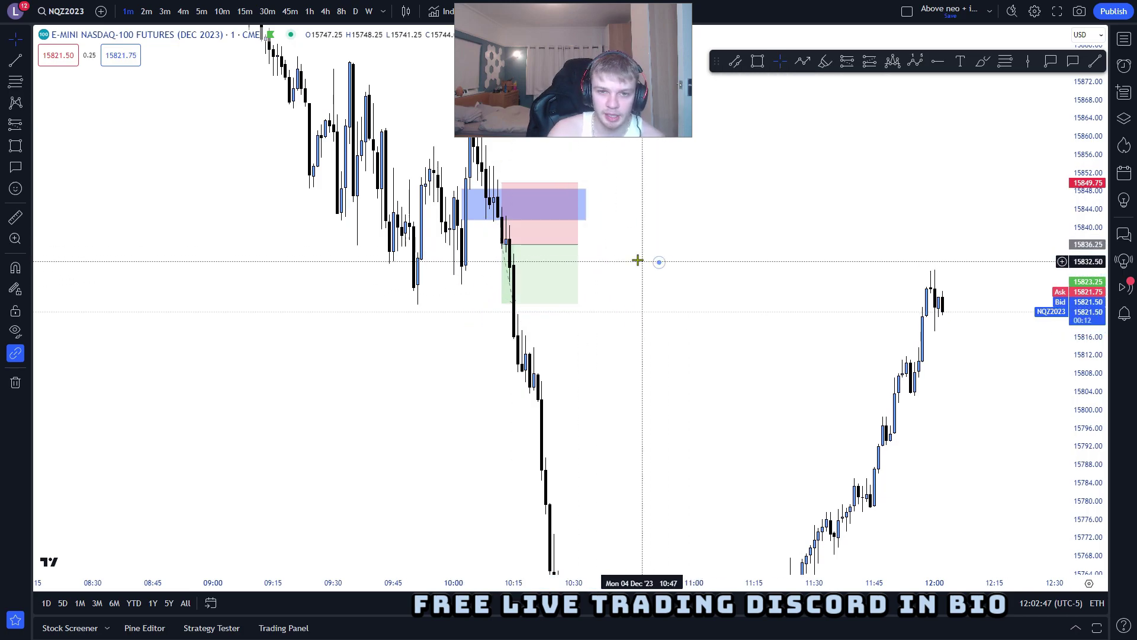
# Delete the short position drawing from the chart
pyautogui.click(577, 244)
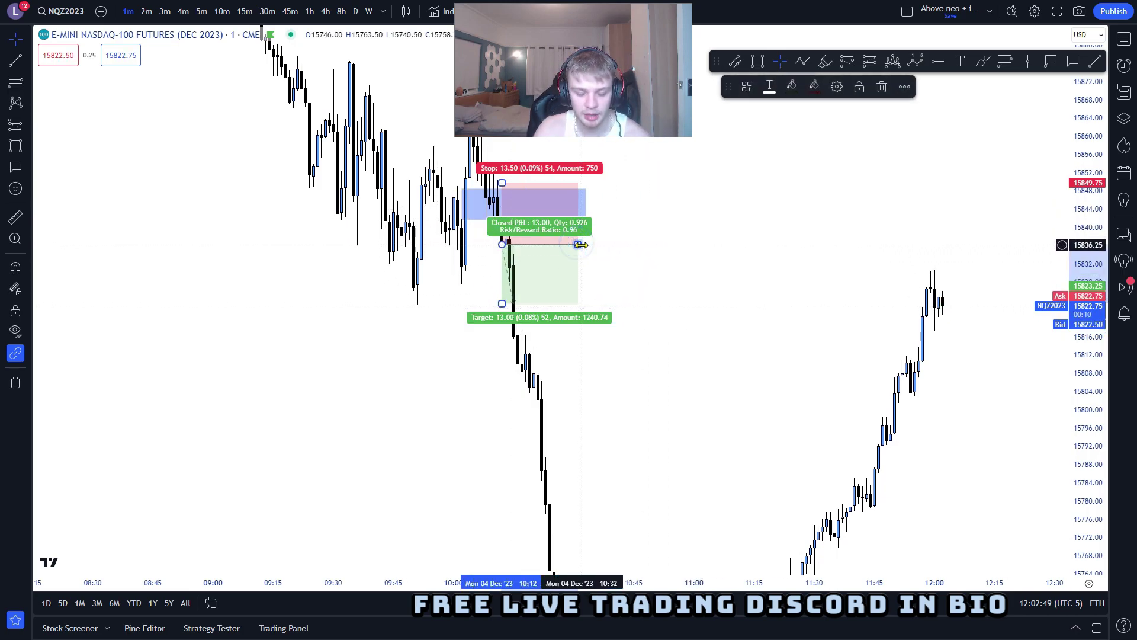
pyautogui.press('Delete')
pyautogui.moveTo(609, 266); pyautogui.dragTo(688, 304)
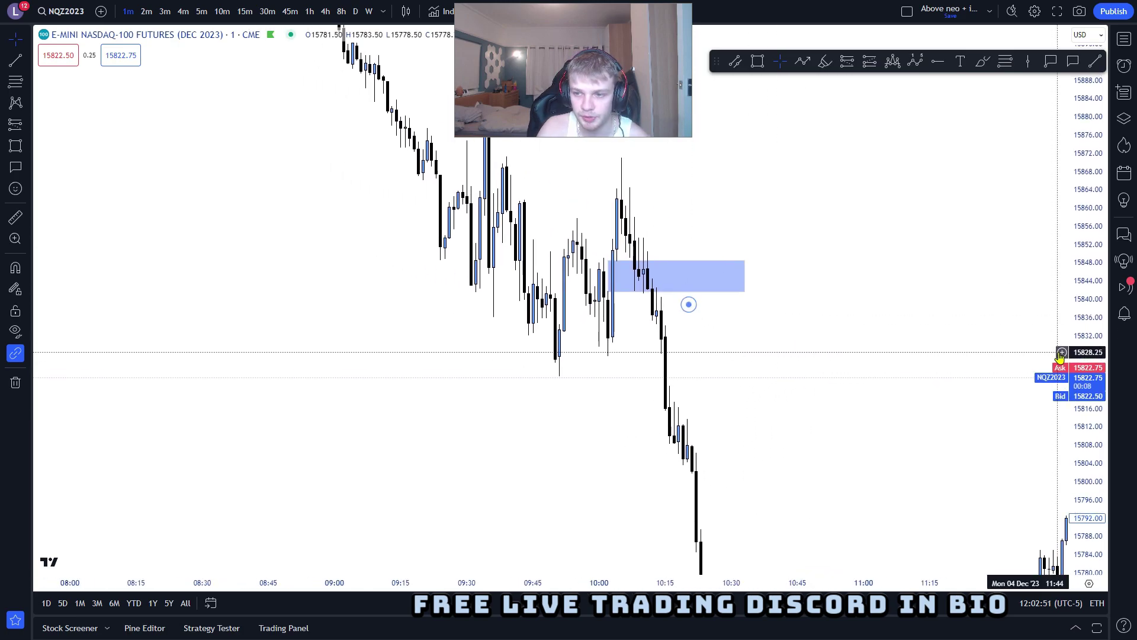
# Examine the 09:20 to 10:20 price action leading into and away from the rectangle zone
pyautogui.moveTo(1074, 323); pyautogui.dragTo(1074, 359)
pyautogui.scroll(2, 668, 326)
pyautogui.moveTo(677, 321); pyautogui.dragTo(729, 305)
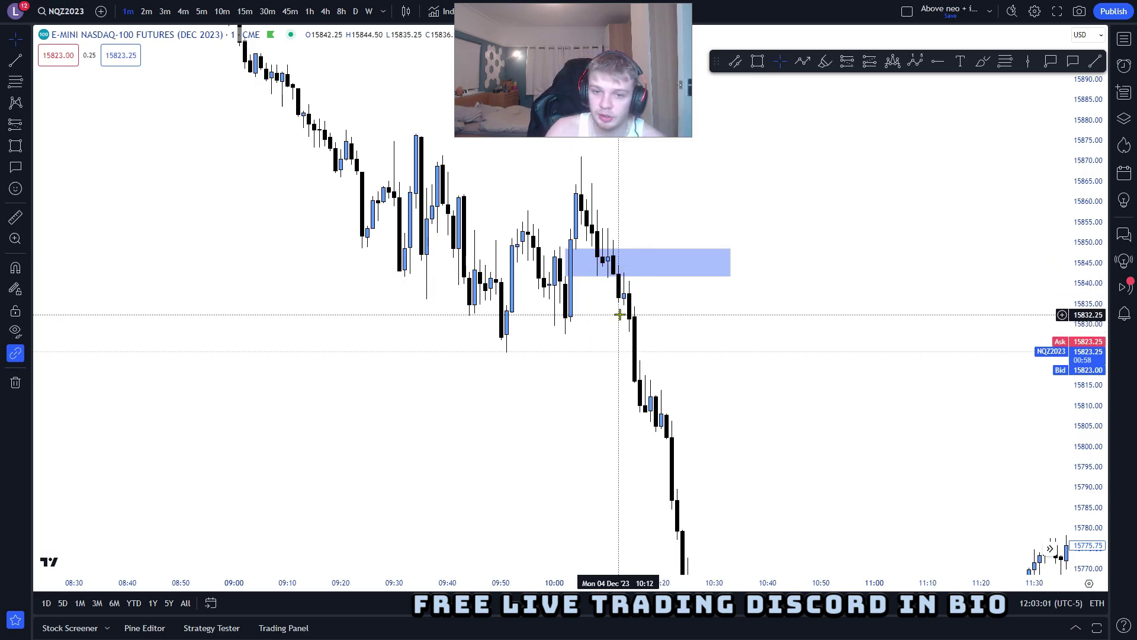
pyautogui.click(637, 243)
pyautogui.moveTo(505, 201); pyautogui.dragTo(513, 207)
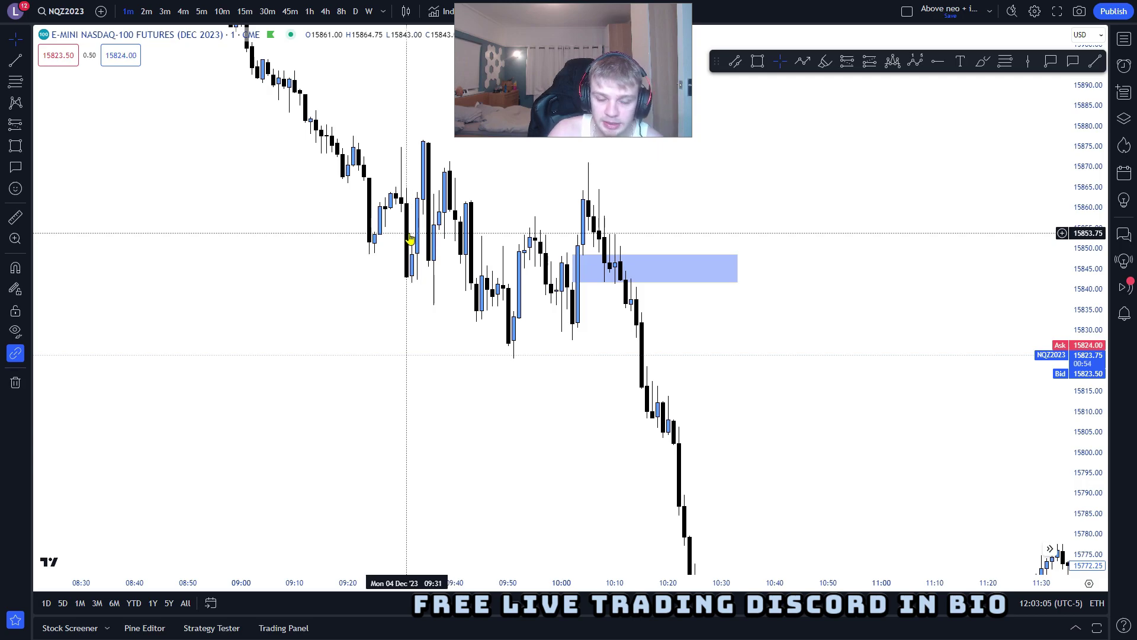
pyautogui.moveTo(429, 271); pyautogui.dragTo(449, 304)
pyautogui.moveTo(1087, 377); pyautogui.dragTo(1084, 283)
pyautogui.moveTo(907, 365); pyautogui.dragTo(909, 304)
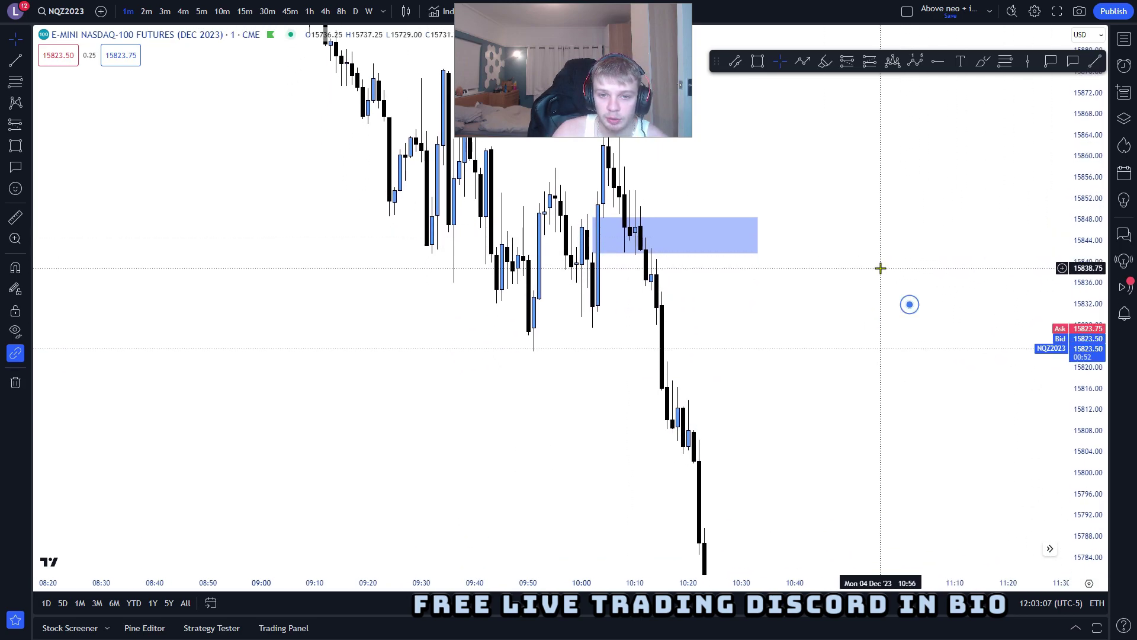
pyautogui.moveTo(879, 266); pyautogui.dragTo(884, 306)
pyautogui.moveTo(747, 190); pyautogui.dragTo(778, 231)
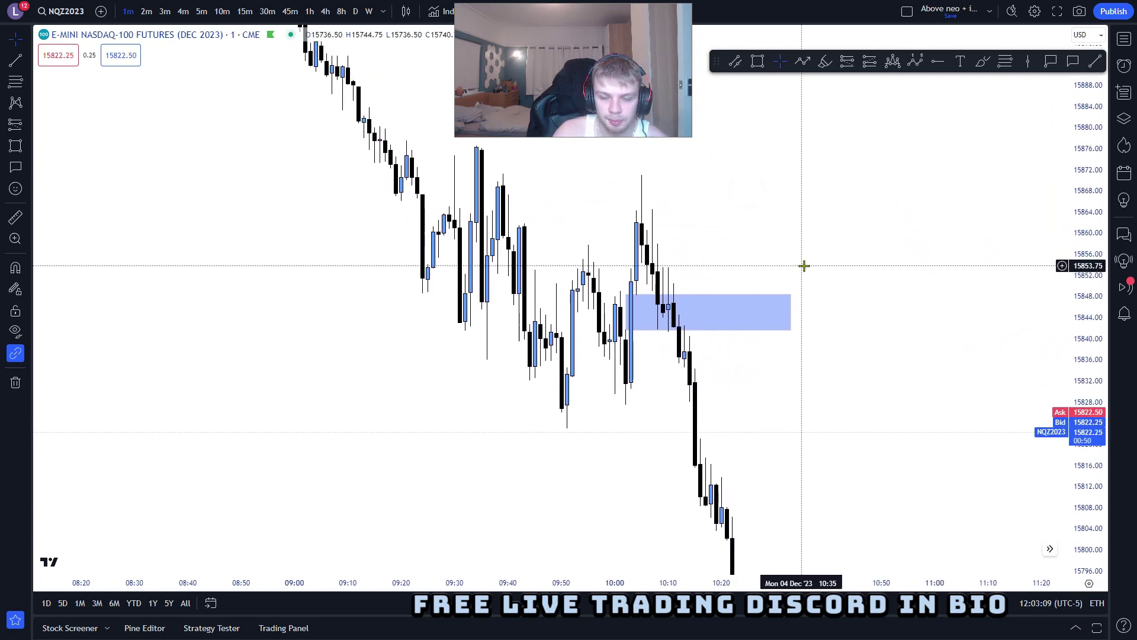
pyautogui.moveTo(846, 260); pyautogui.dragTo(792, 207)
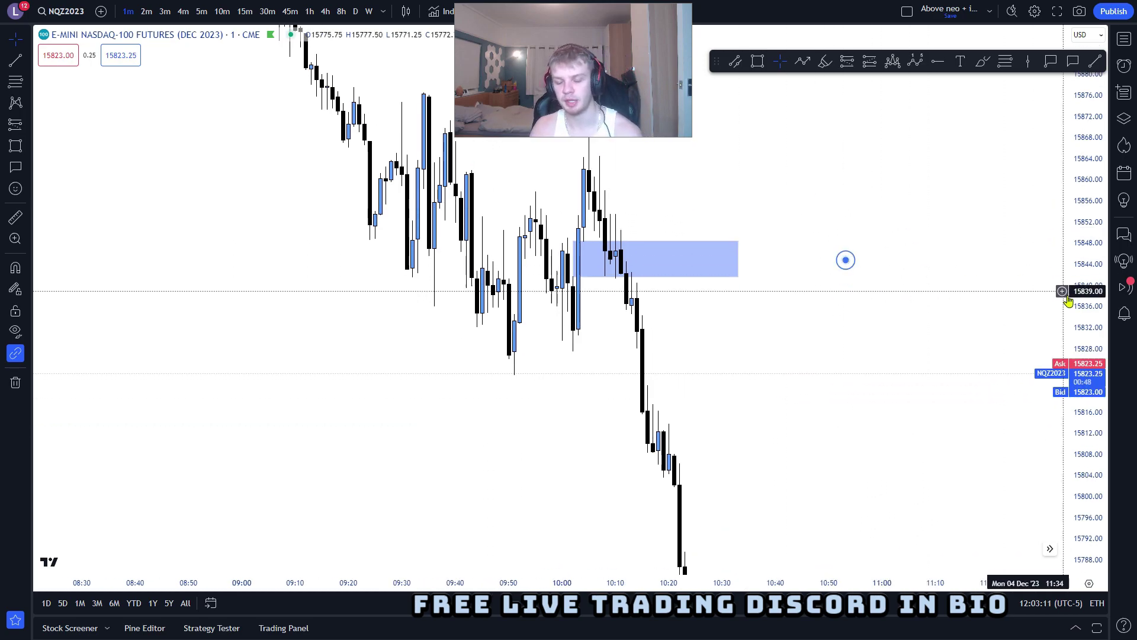
pyautogui.moveTo(1084, 296); pyautogui.dragTo(1084, 250)
pyautogui.moveTo(919, 283); pyautogui.dragTo(924, 358)
pyautogui.moveTo(880, 313); pyautogui.dragTo(881, 300)
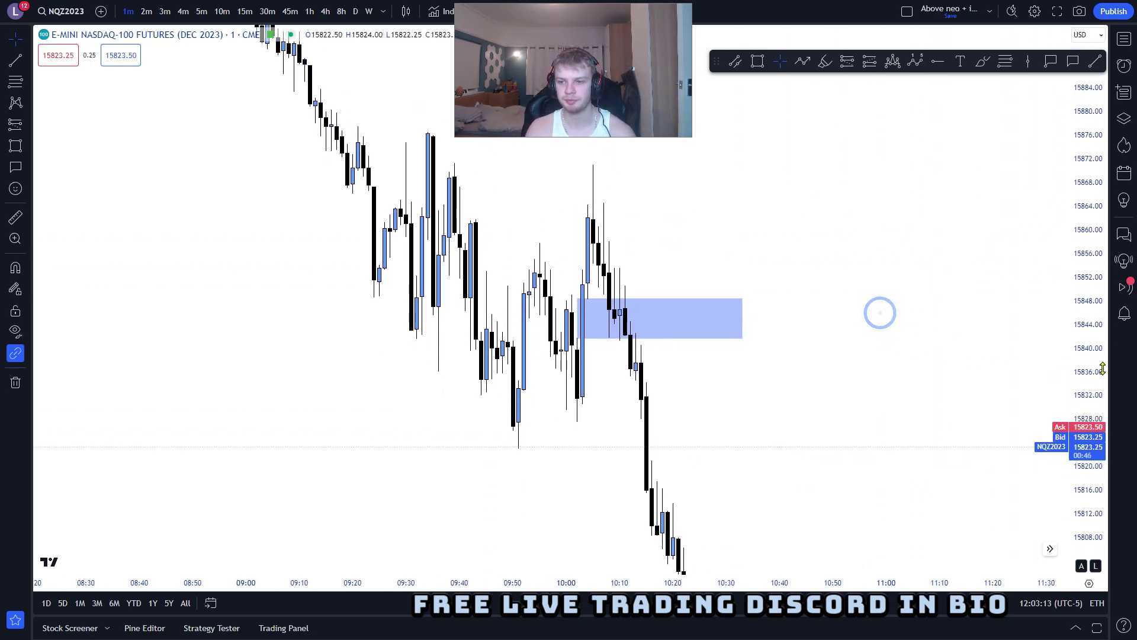
pyautogui.moveTo(835, 241); pyautogui.dragTo(847, 259)
# Delete the rectangle marking the price gap between 15841.75 and 15848.50
pyautogui.moveTo(771, 430); pyautogui.dragTo(772, 389)
pyautogui.click(767, 331)
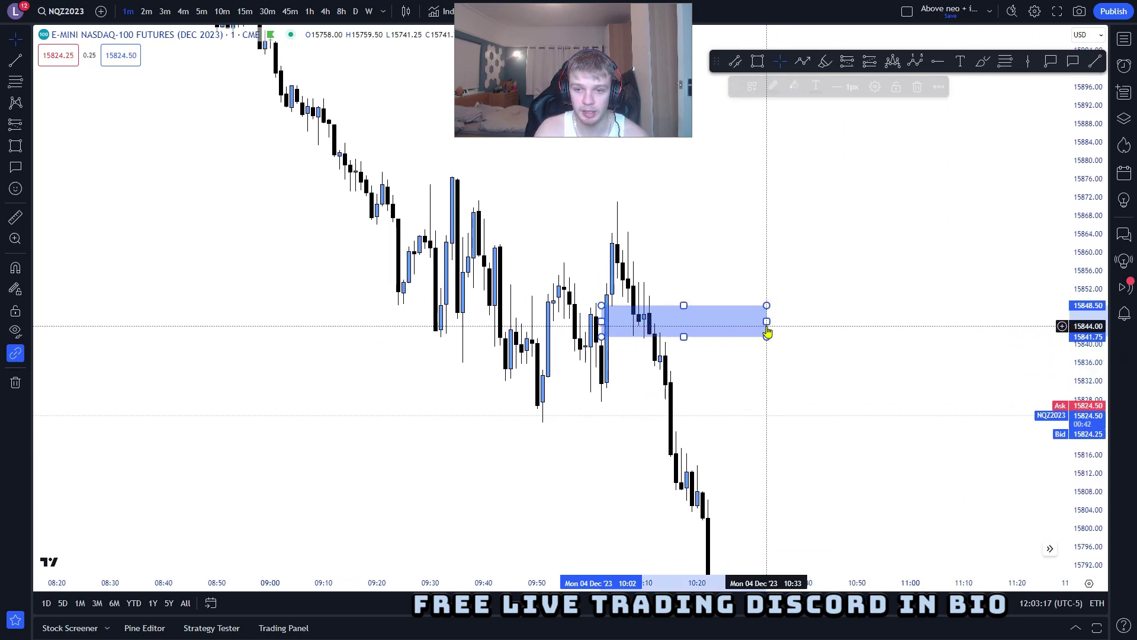
pyautogui.press('Delete')
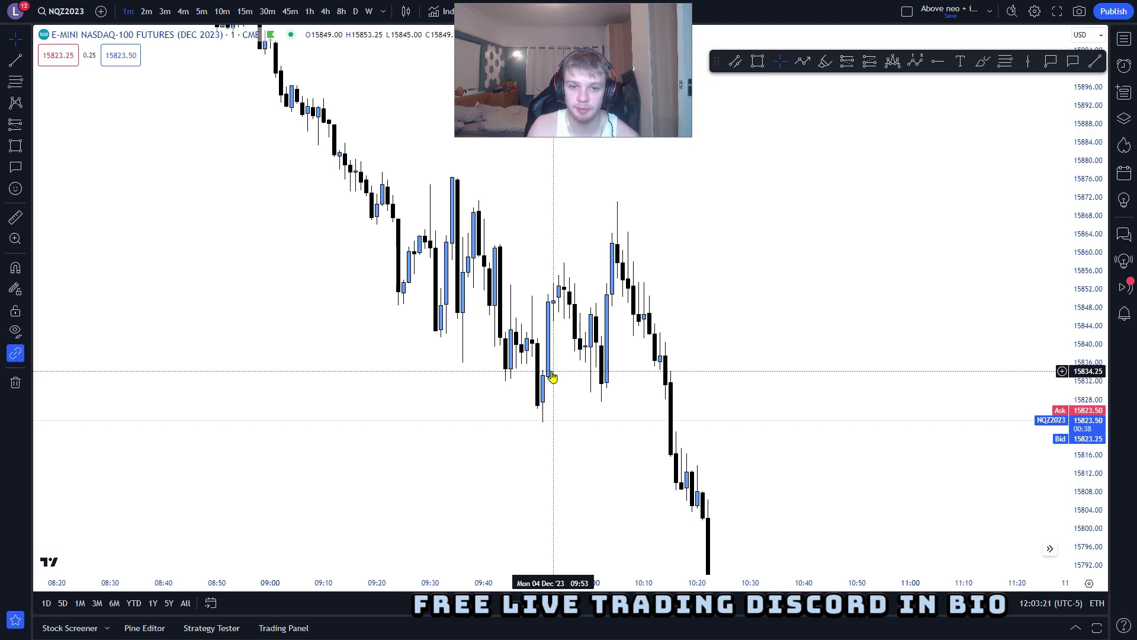
# Examine the swing highs and lows between 09:30 and 10:20 on the unmarked 1-minute chart
pyautogui.moveTo(749, 342); pyautogui.dragTo(784, 360)
pyautogui.moveTo(766, 317); pyautogui.dragTo(753, 293)
pyautogui.moveTo(1005, 122); pyautogui.dragTo(979, 135)
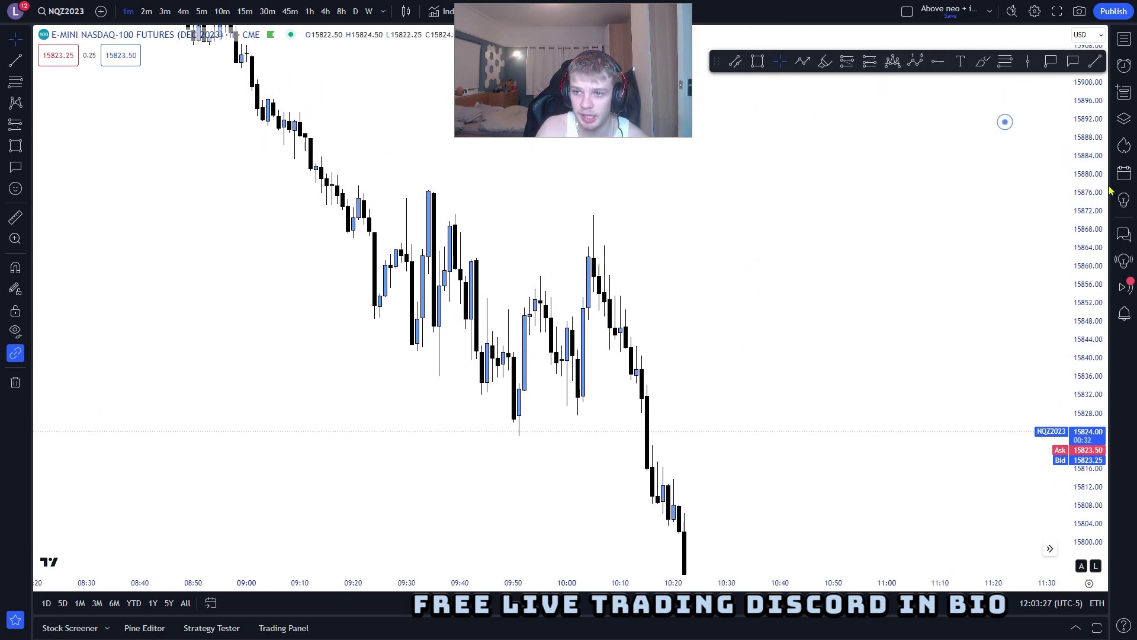
pyautogui.moveTo(1099, 190); pyautogui.dragTo(1098, 152)
pyautogui.scroll(1, 828, 183)
pyautogui.scroll(-1, 788, 247)
pyautogui.moveTo(788, 251); pyautogui.dragTo(846, 295)
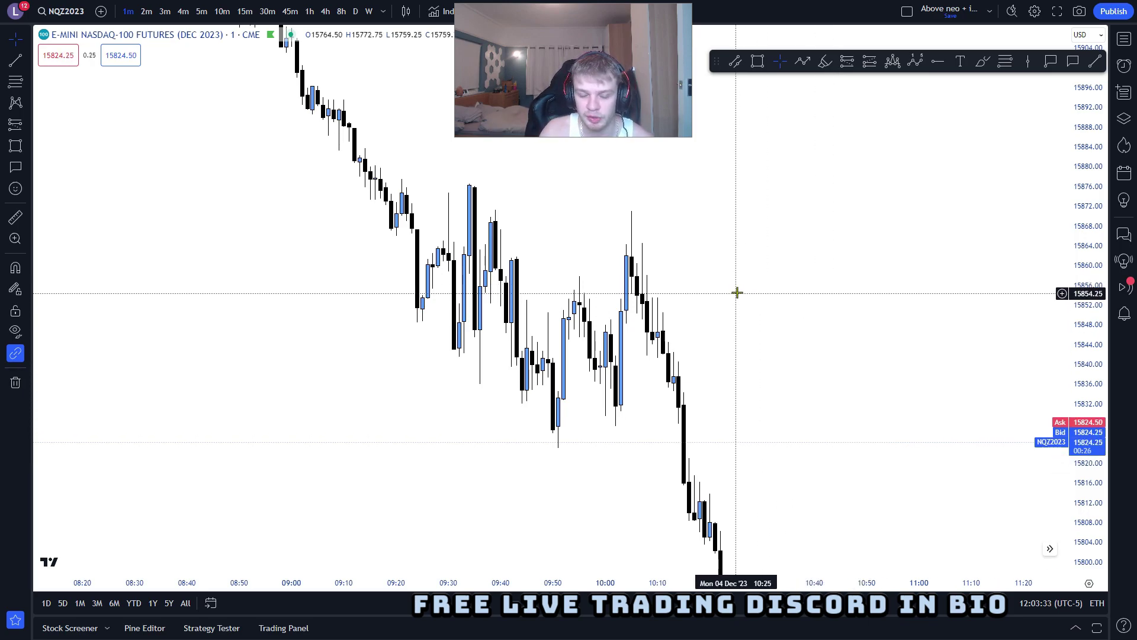
pyautogui.moveTo(728, 289); pyautogui.dragTo(727, 287)
pyautogui.moveTo(1087, 378); pyautogui.dragTo(1087, 332)
pyautogui.scroll(1, 942, 345)
pyautogui.moveTo(941, 345); pyautogui.dragTo(944, 336)
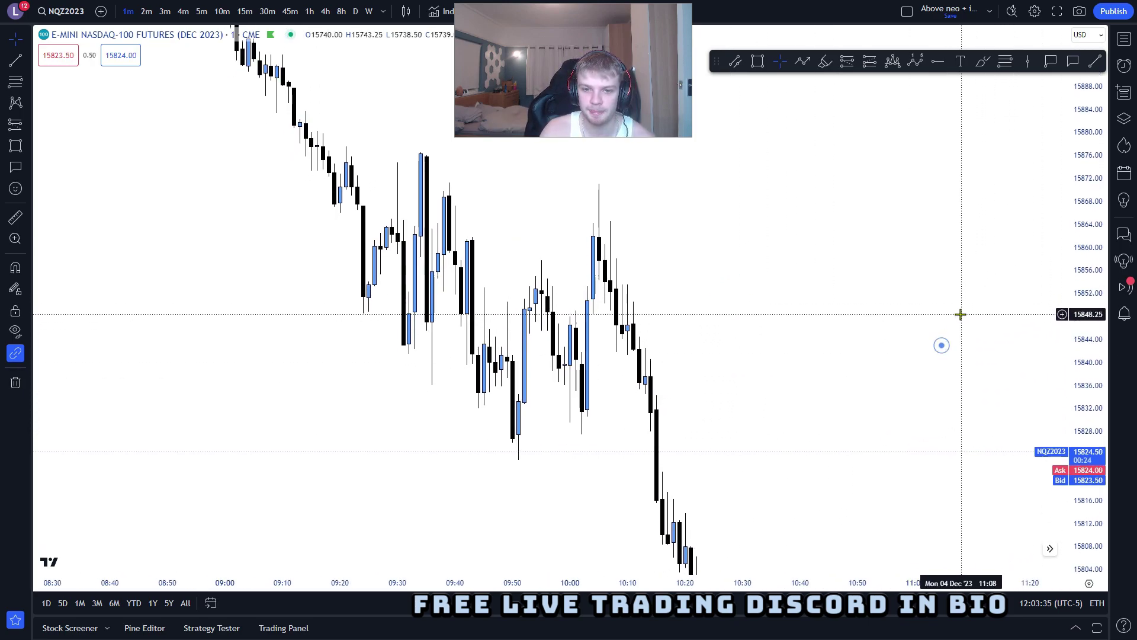
# Draw a rectangle on the gap at the 09:52 up candle, from about 15834.75 to 15845, spanning 09:51 to 10:05
pyautogui.moveTo(889, 113); pyautogui.dragTo(893, 158)
pyautogui.click(757, 62)
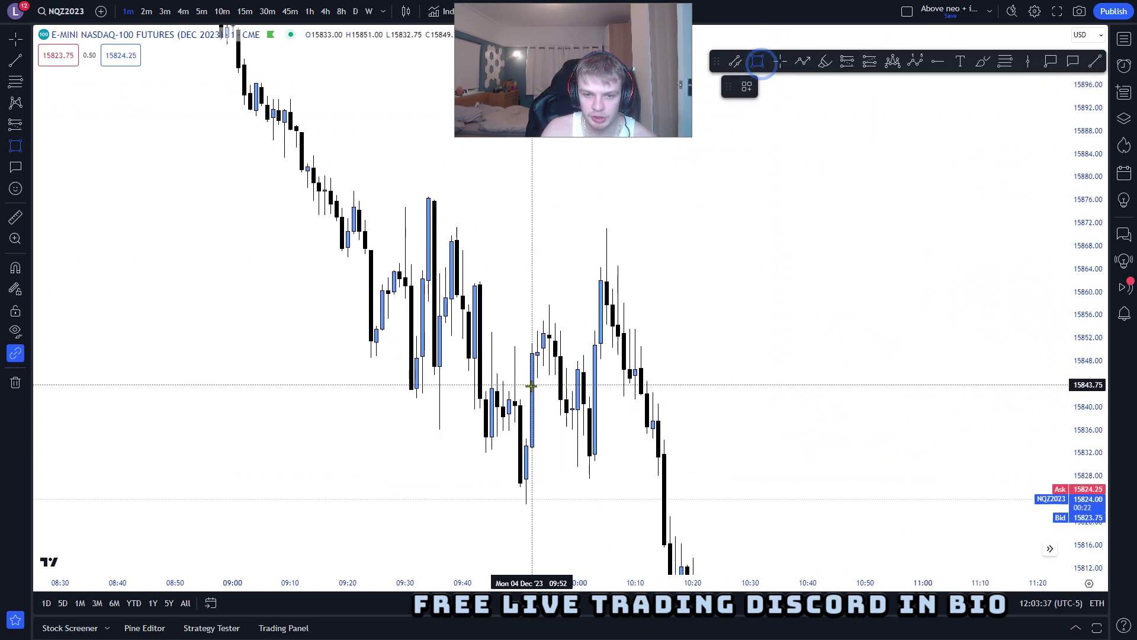
pyautogui.moveTo(519, 438)
pyautogui.mouseDown()
pyautogui.moveTo(572, 378)
pyautogui.moveTo(614, 408)
pyautogui.mouseUp()
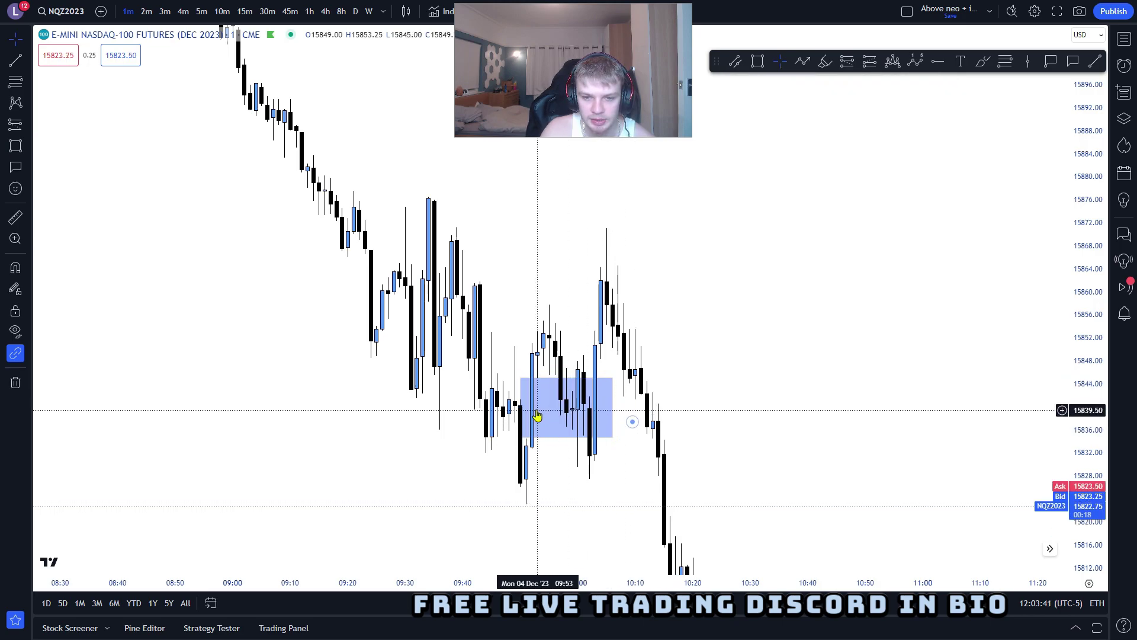
pyautogui.moveTo(521, 408); pyautogui.dragTo(527, 407)
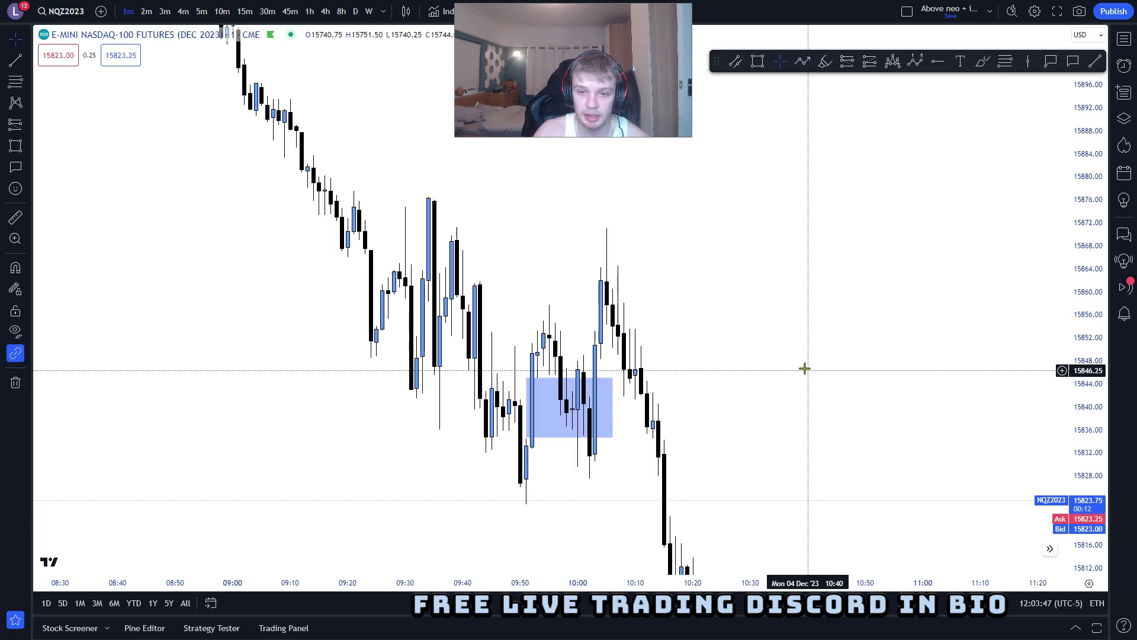
pyautogui.click(612, 409)
pyautogui.click(637, 421)
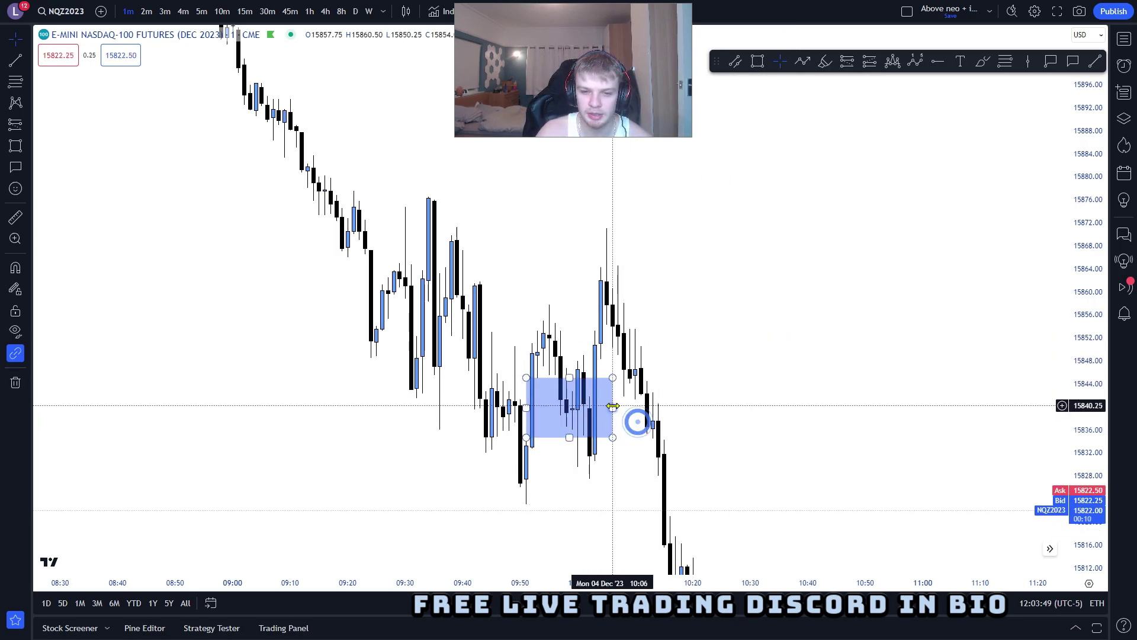
pyautogui.moveTo(613, 406); pyautogui.dragTo(607, 406)
pyautogui.click(617, 407)
# Examine how the candles before and after 10:00 trade around the new rectangle zone
pyautogui.moveTo(1086, 401); pyautogui.dragTo(1087, 453)
pyautogui.moveTo(932, 420); pyautogui.dragTo(565, 160)
pyautogui.moveTo(496, 306); pyautogui.dragTo(791, 389)
pyautogui.moveTo(742, 318); pyautogui.dragTo(870, 404)
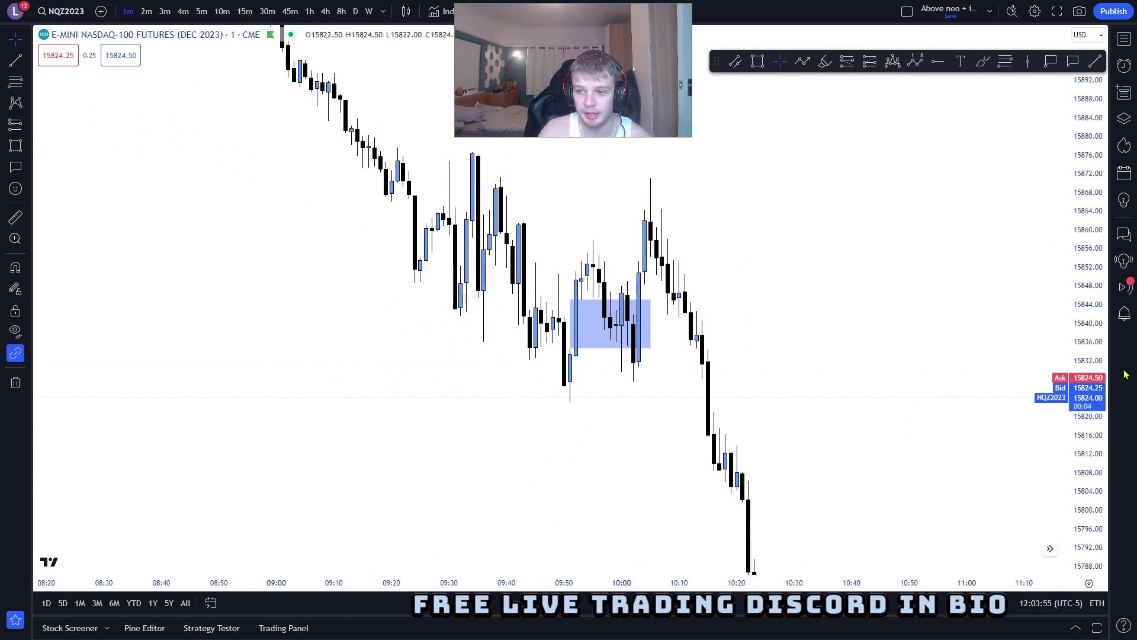
pyautogui.moveTo(1088, 379); pyautogui.dragTo(1087, 325)
pyautogui.click(932, 325)
pyautogui.click(649, 339)
pyautogui.click(646, 447)
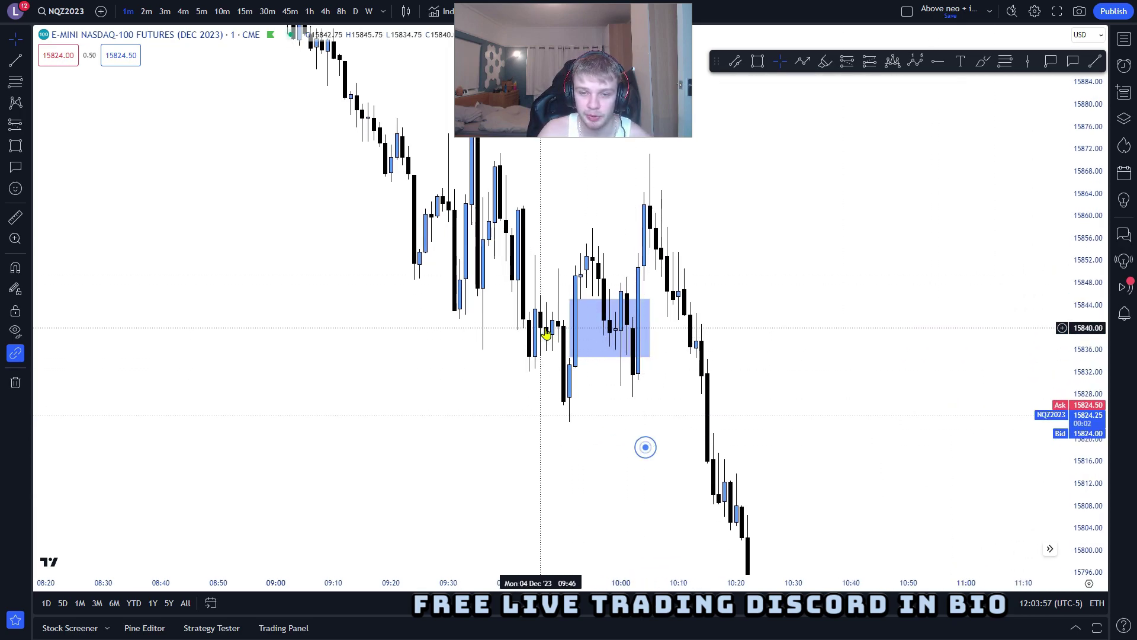
pyautogui.moveTo(652, 378); pyautogui.dragTo(649, 378)
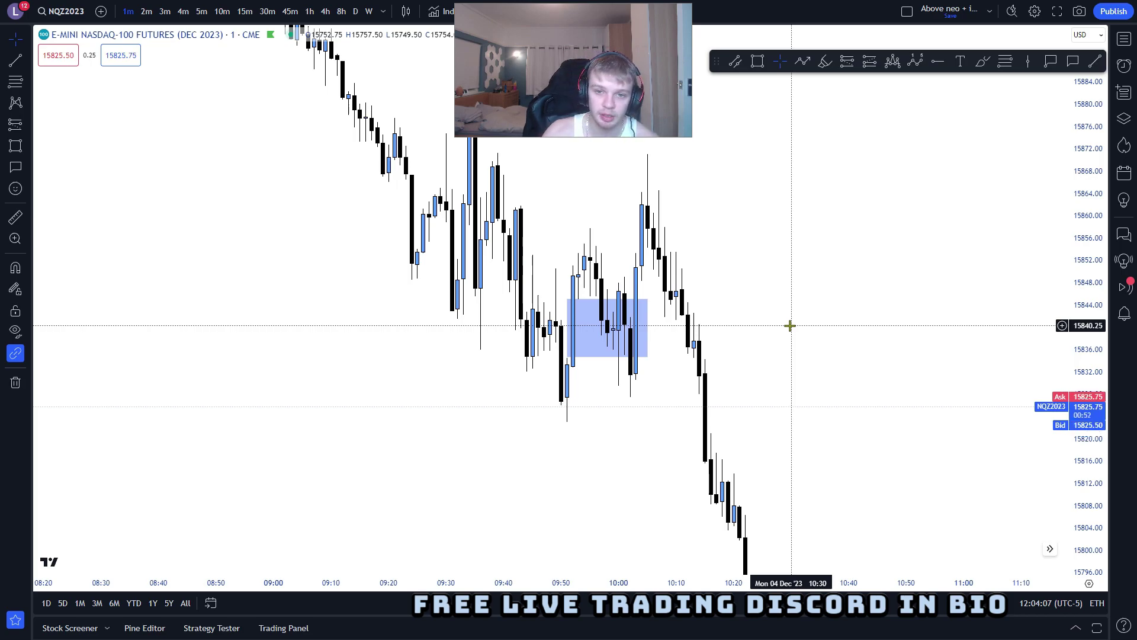
pyautogui.moveTo(790, 325); pyautogui.dragTo(781, 324)
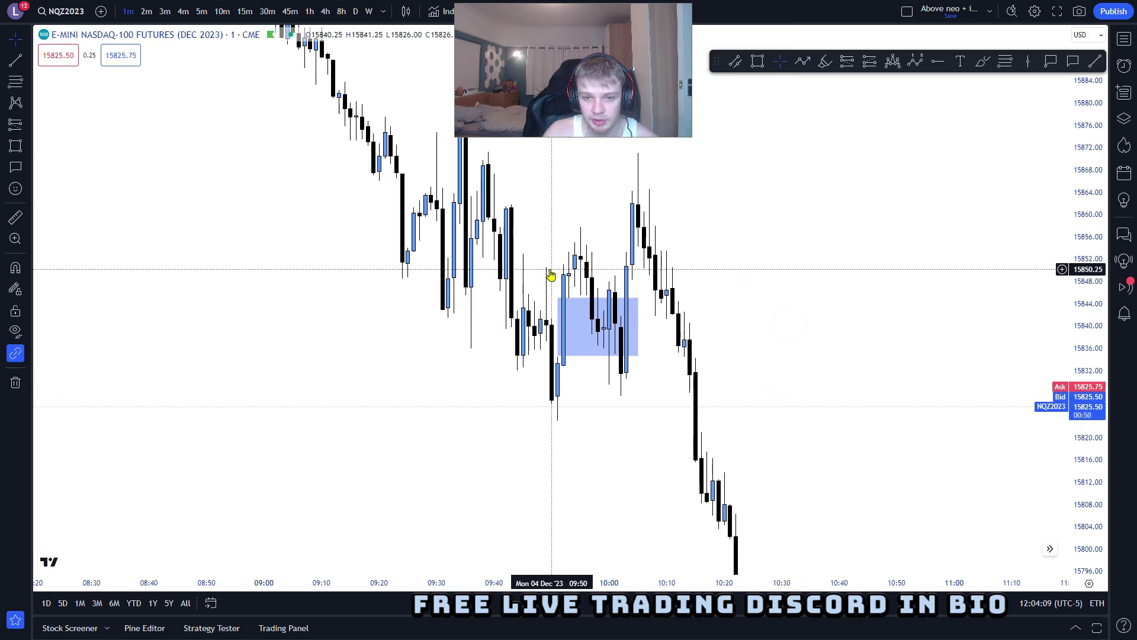
pyautogui.moveTo(553, 246); pyautogui.dragTo(553, 305)
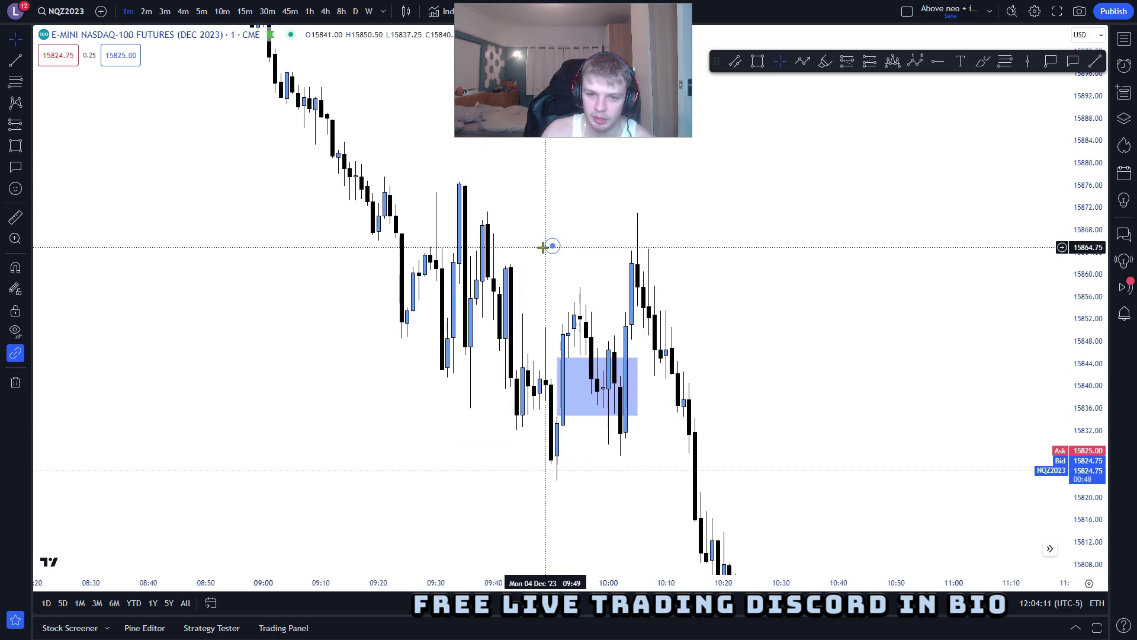
pyautogui.moveTo(723, 309)
pyautogui.mouseDown()
pyautogui.moveTo(713, 248)
pyautogui.moveTo(718, 287)
pyautogui.mouseUp()
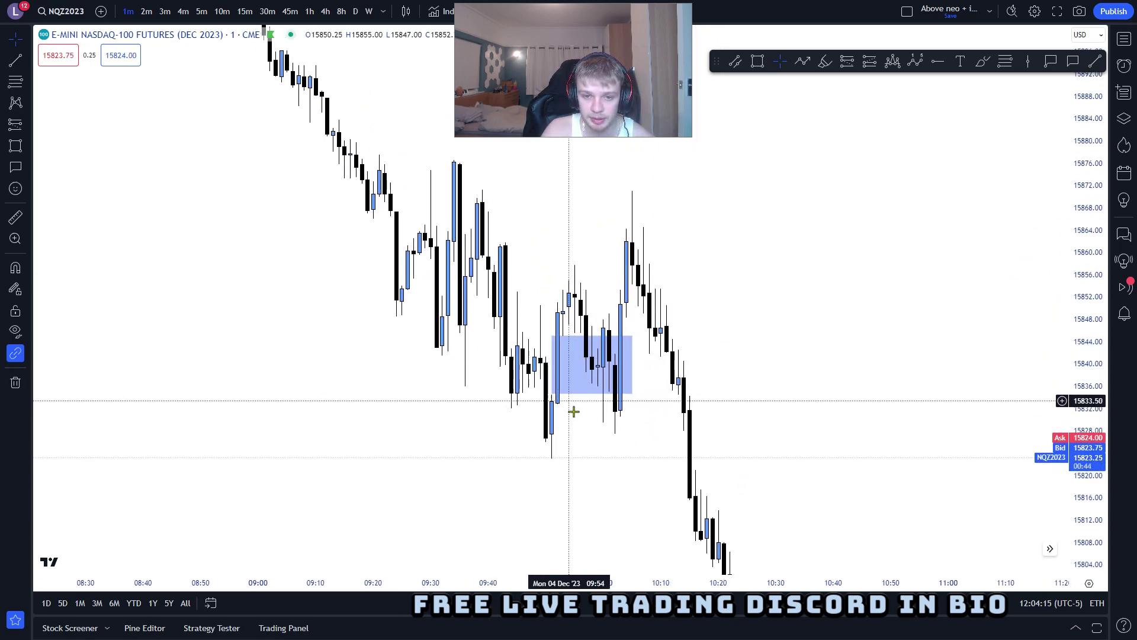
pyautogui.click(584, 460)
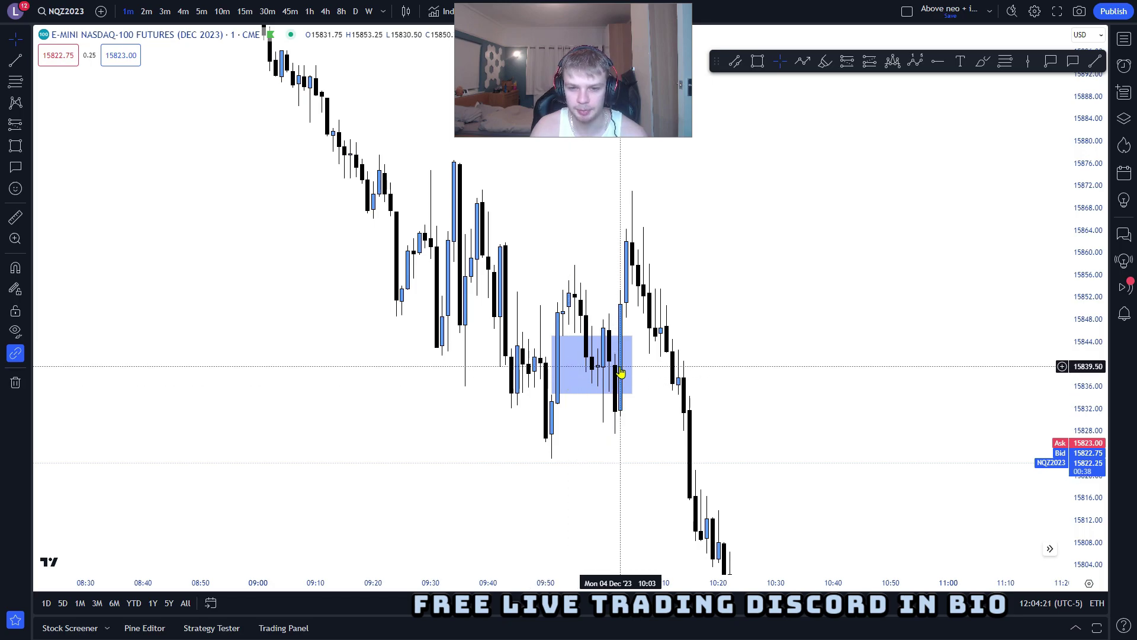
# Extend the right edge of the 15834.75–15845 gap rectangle to 10:06
pyautogui.moveTo(632, 364); pyautogui.dragTo(638, 363)
pyautogui.click(578, 493)
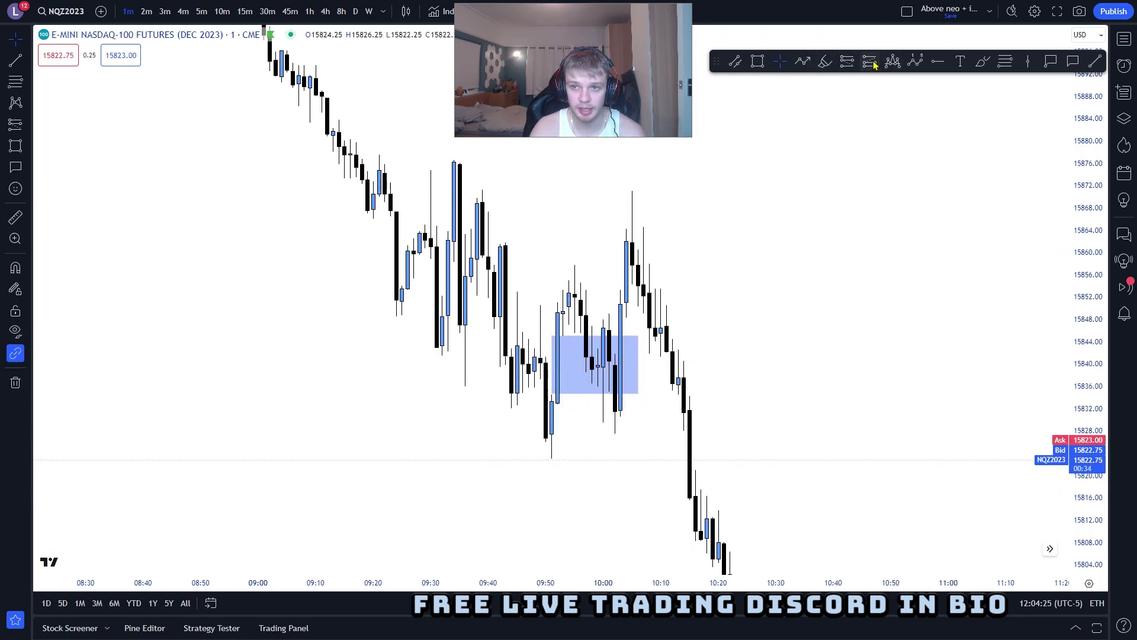
# Try a long position with entry at 15841.75, target at 15876.75 and a tighter stop, and delete it
pyautogui.click(580, 353)
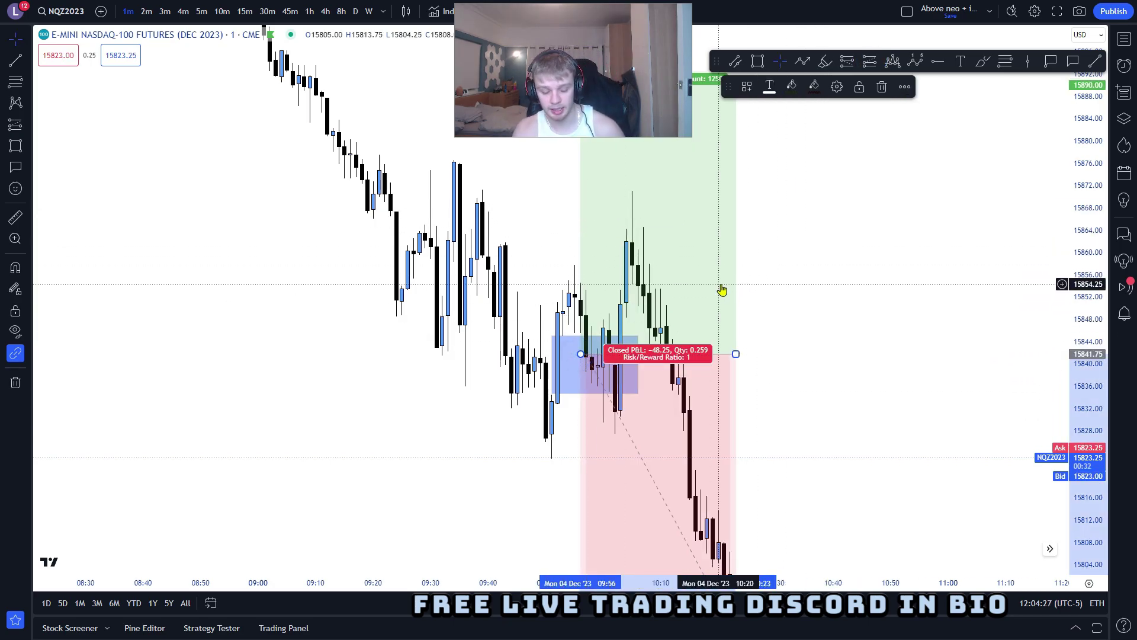
pyautogui.moveTo(538, 232); pyautogui.dragTo(537, 336)
pyautogui.moveTo(578, 186); pyautogui.dragTo(557, 263)
pyautogui.moveTo(838, 366); pyautogui.dragTo(820, 196)
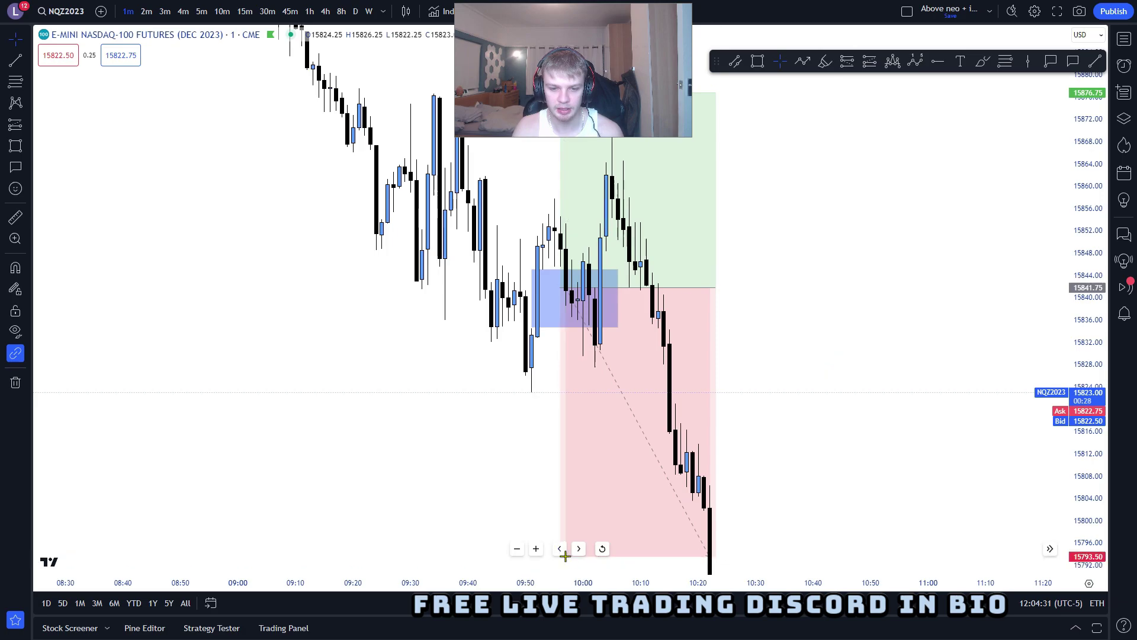
pyautogui.moveTo(563, 557); pyautogui.dragTo(577, 340)
pyautogui.moveTo(715, 288)
pyautogui.mouseDown()
pyautogui.moveTo(623, 287)
pyautogui.moveTo(625, 303)
pyautogui.mouseUp()
pyautogui.click(637, 307)
pyautogui.click(635, 307)
pyautogui.press('Delete')
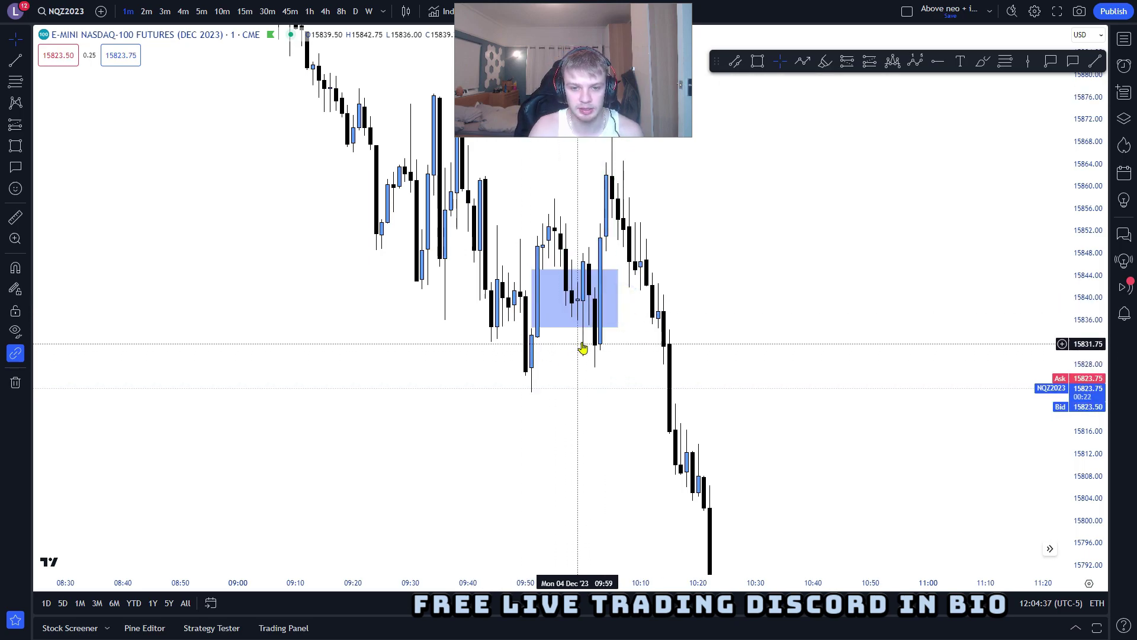
# Examine the swings from 09:20 to 10:20 around the rectangle and the sell-off that continues below it
pyautogui.click(619, 299)
pyautogui.click(632, 321)
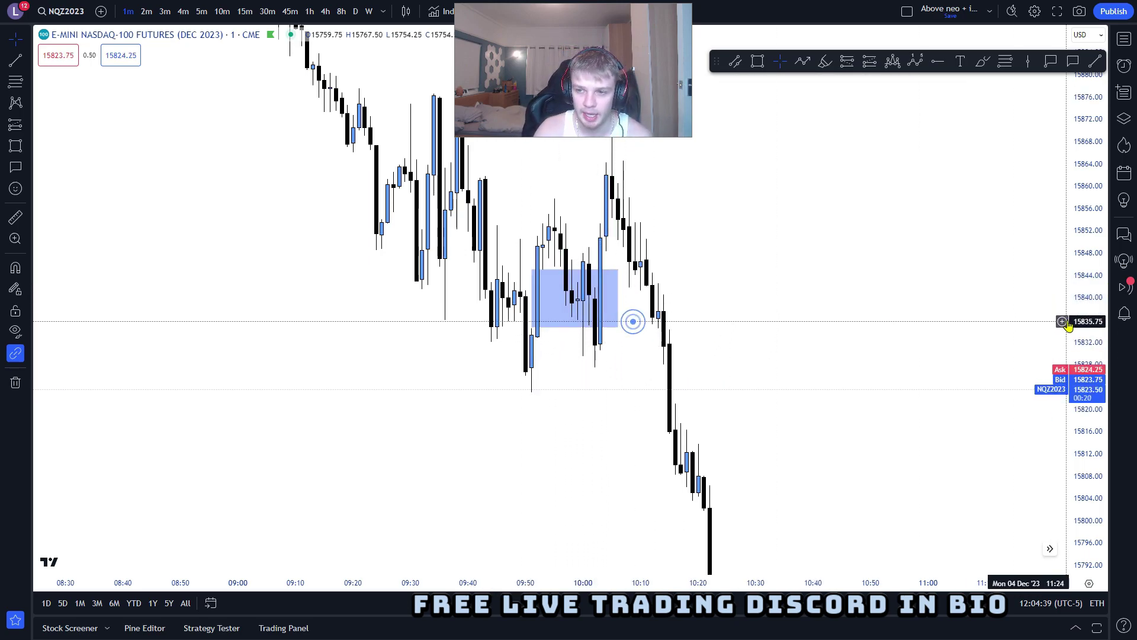
pyautogui.moveTo(1087, 327); pyautogui.dragTo(1087, 356)
pyautogui.moveTo(917, 279); pyautogui.dragTo(921, 336)
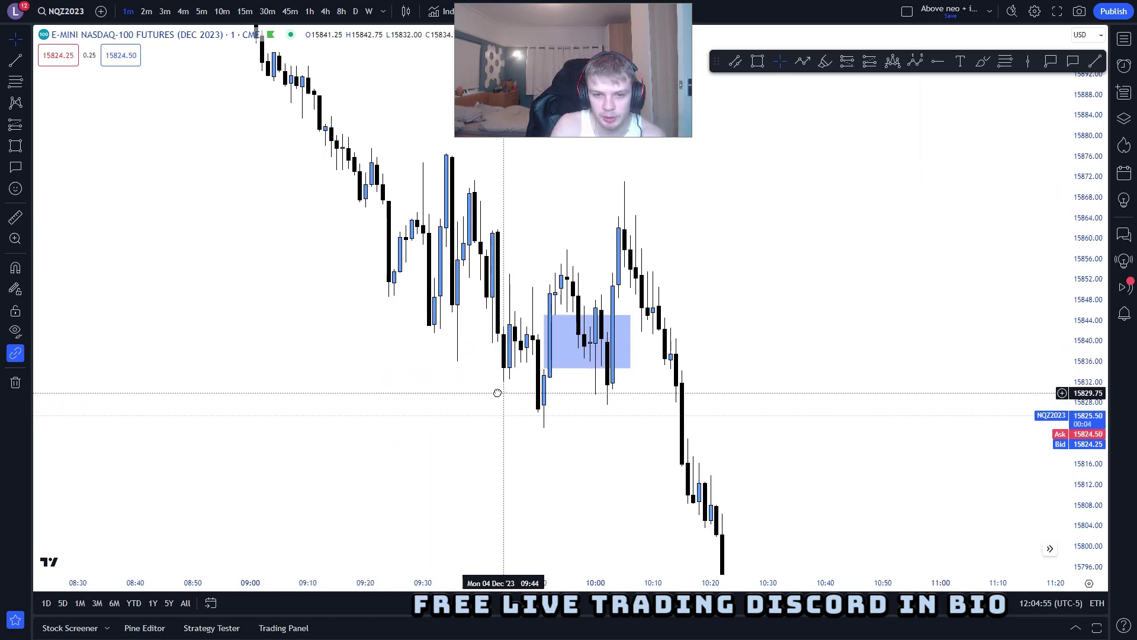
pyautogui.moveTo(505, 391); pyautogui.dragTo(502, 391)
pyautogui.moveTo(534, 462); pyautogui.dragTo(508, 416)
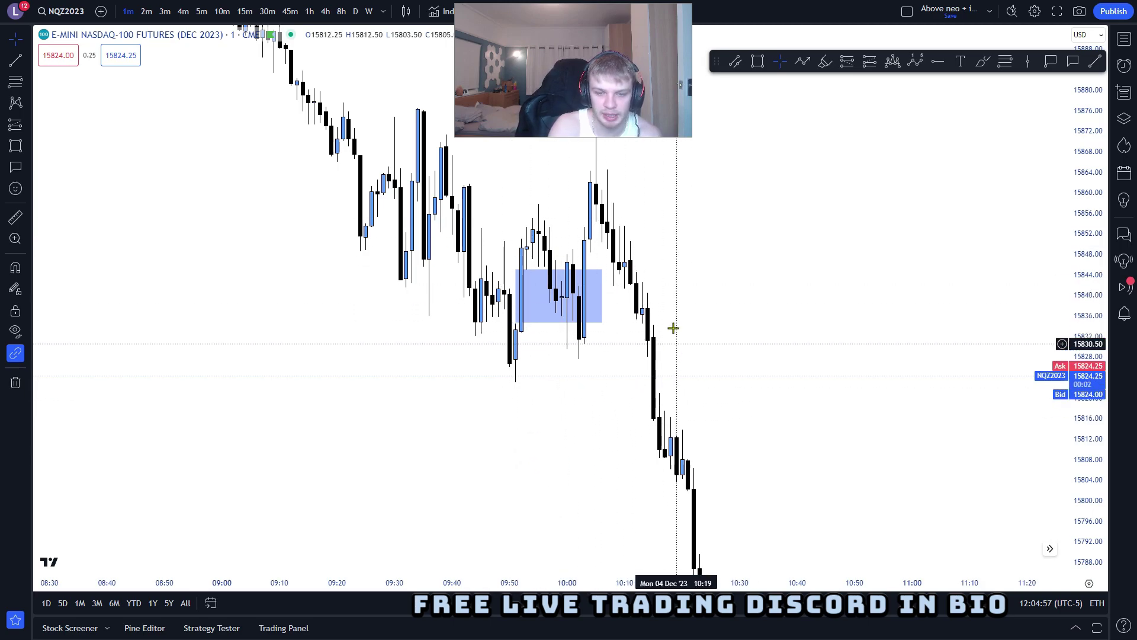
pyautogui.moveTo(610, 390); pyautogui.dragTo(625, 431)
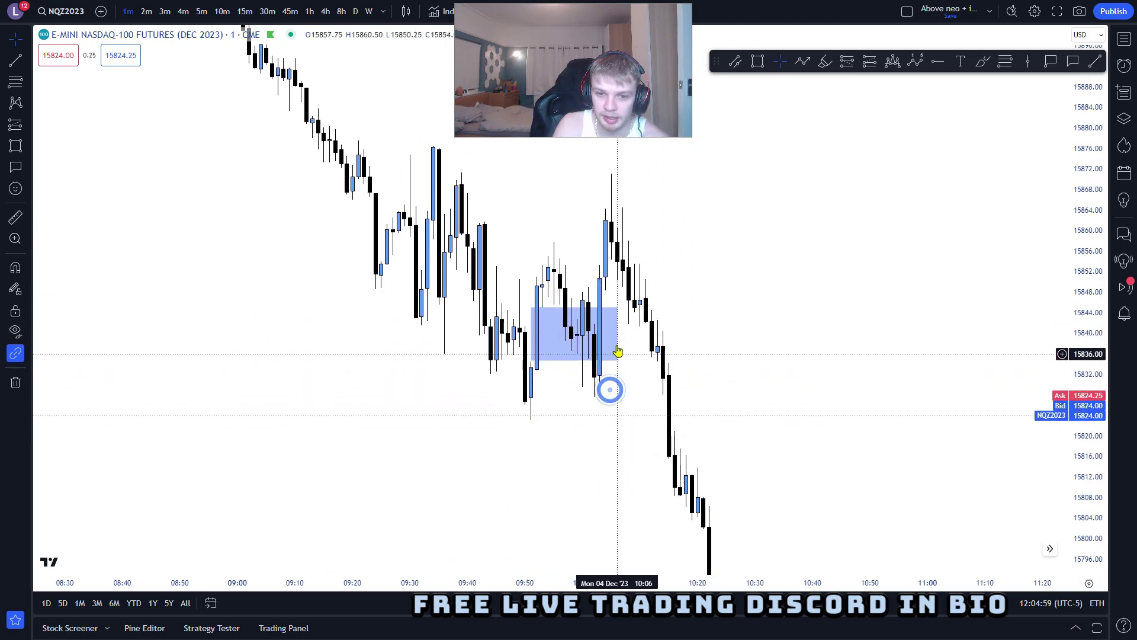
pyautogui.moveTo(374, 289); pyautogui.dragTo(405, 295)
pyautogui.moveTo(453, 338); pyautogui.dragTo(461, 342)
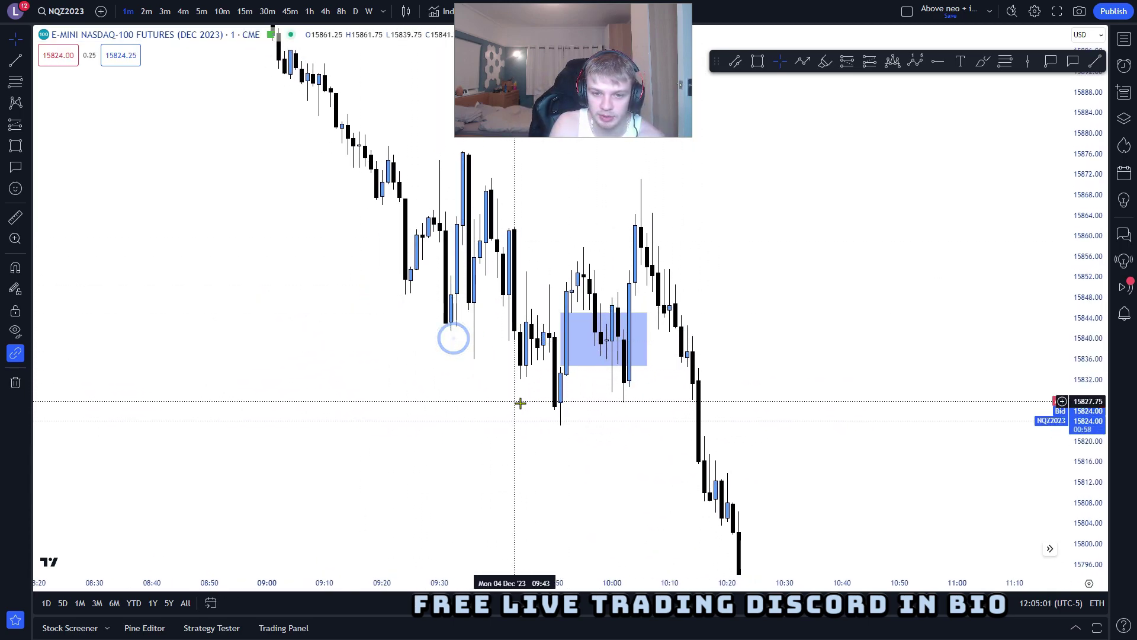
pyautogui.moveTo(507, 403); pyautogui.dragTo(536, 406)
pyautogui.moveTo(486, 541); pyautogui.dragTo(409, 345)
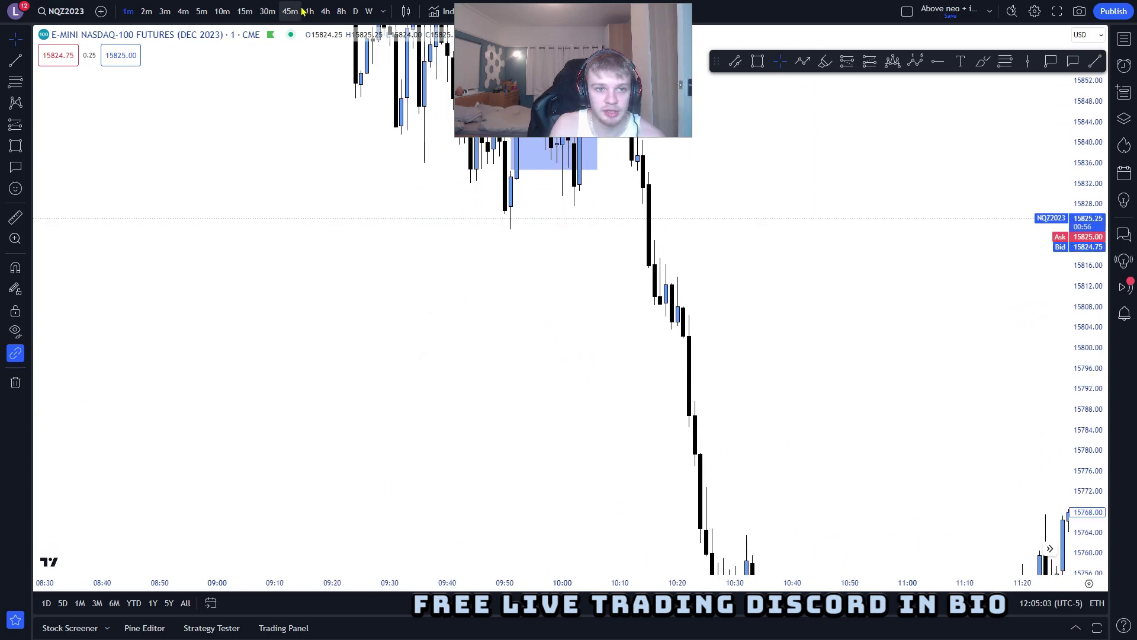
# On the 4-hour chart, draw a horizontal trend line from the mid-November wick low at about 15796.50 to 5 December
pyautogui.click(325, 12)
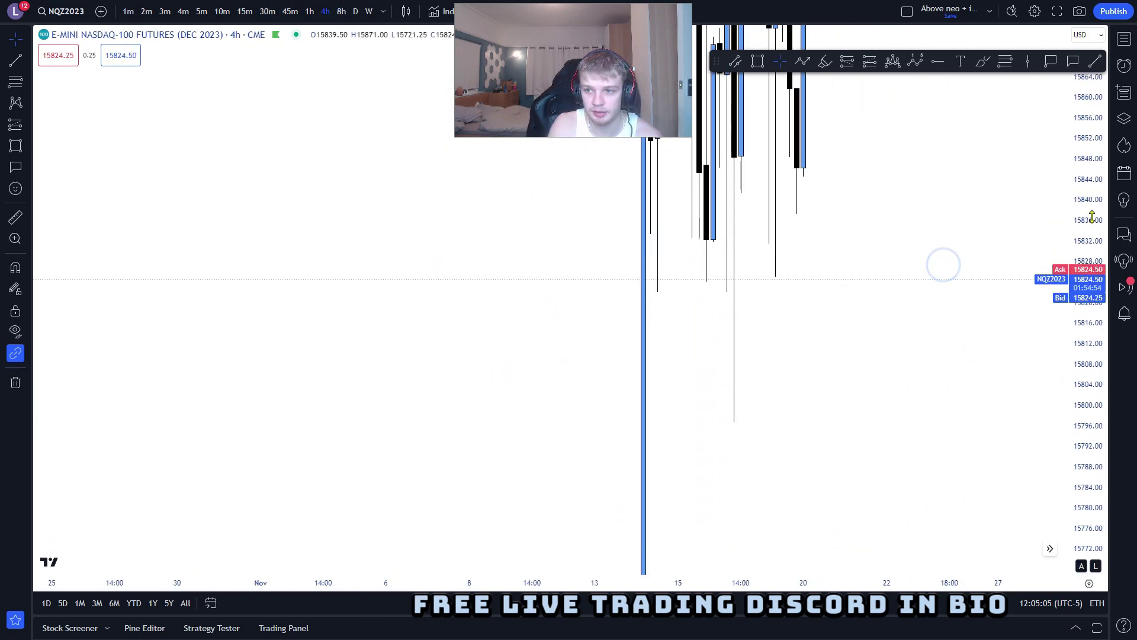
pyautogui.moveTo(1092, 216); pyautogui.dragTo(1092, 494)
pyautogui.moveTo(901, 381); pyautogui.dragTo(558, 490)
pyautogui.moveTo(665, 373); pyautogui.dragTo(508, 330)
pyautogui.moveTo(869, 376); pyautogui.dragTo(866, 276)
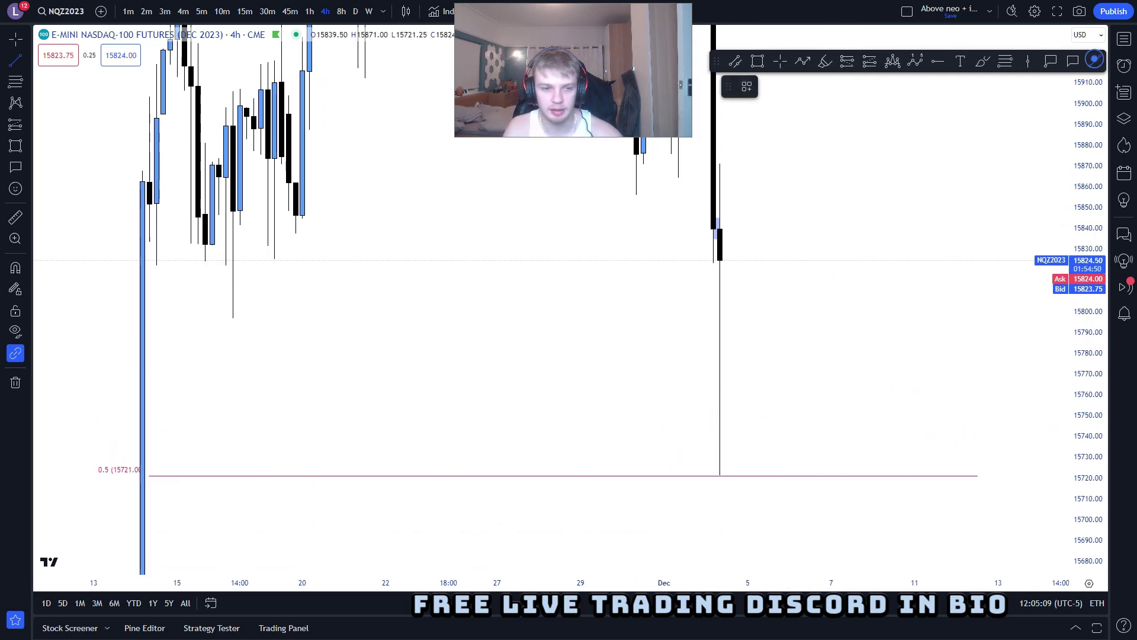
pyautogui.click(233, 318)
pyautogui.click(789, 318)
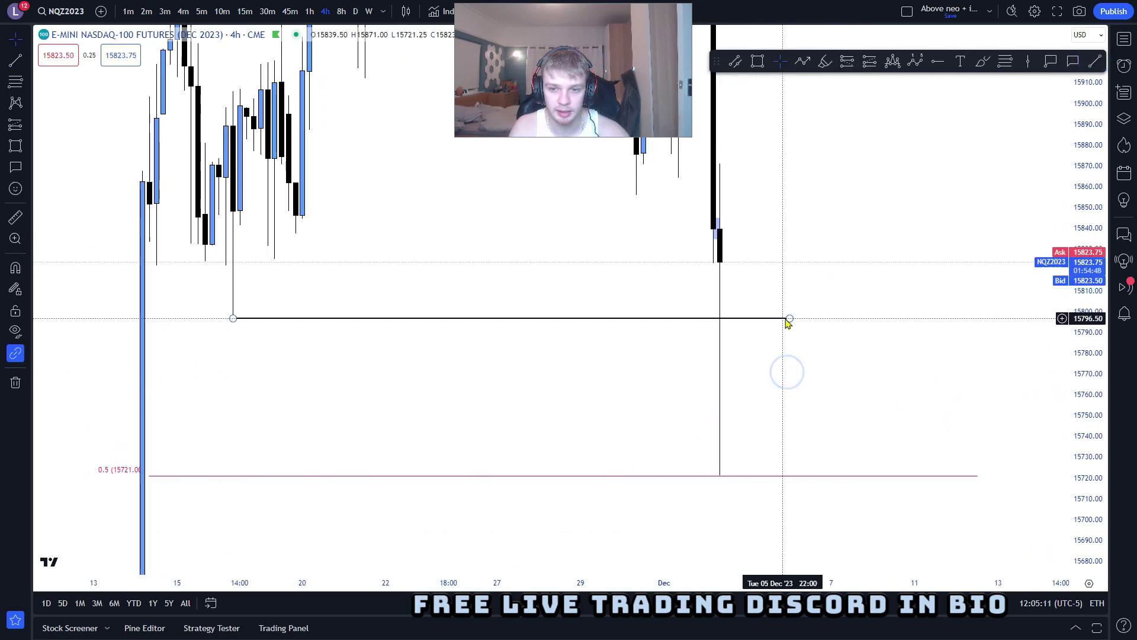
pyautogui.moveTo(787, 318)
pyautogui.mouseDown()
pyautogui.moveTo(741, 318)
pyautogui.moveTo(786, 329)
pyautogui.mouseUp()
# Return to the 1-minute chart and examine the sell-off and recovery against the new line near 15796.50
pyautogui.click(128, 11)
pyautogui.scroll(-5, 716, 419)
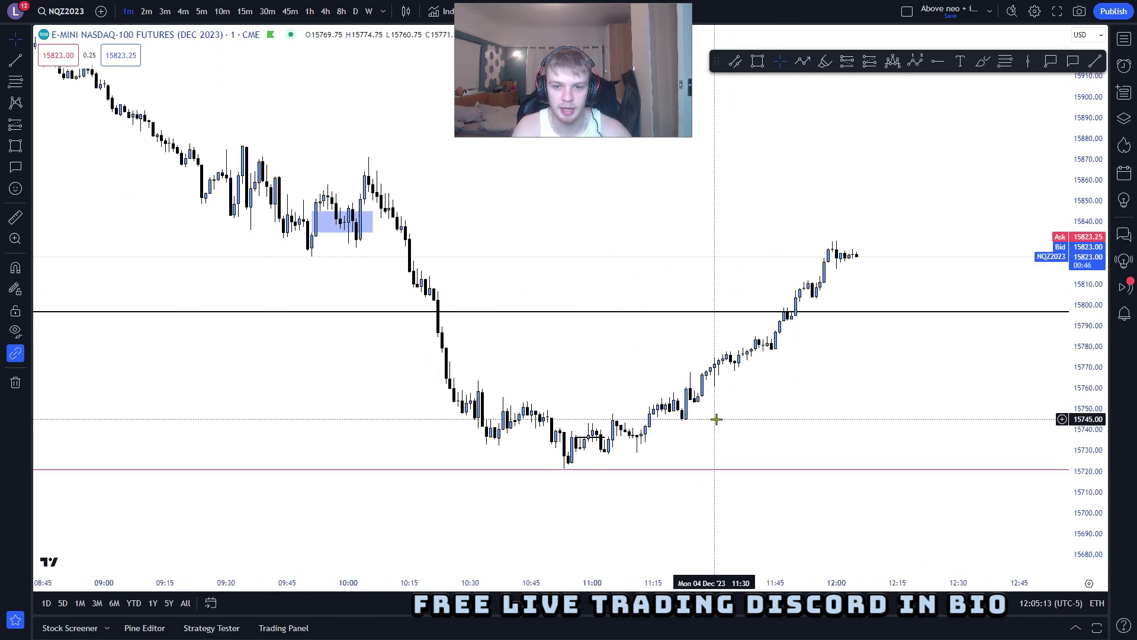
pyautogui.scroll(-4, 716, 418)
pyautogui.moveTo(561, 381); pyautogui.dragTo(610, 483)
pyautogui.scroll(-2, 635, 487)
pyautogui.moveTo(1094, 432); pyautogui.dragTo(1090, 221)
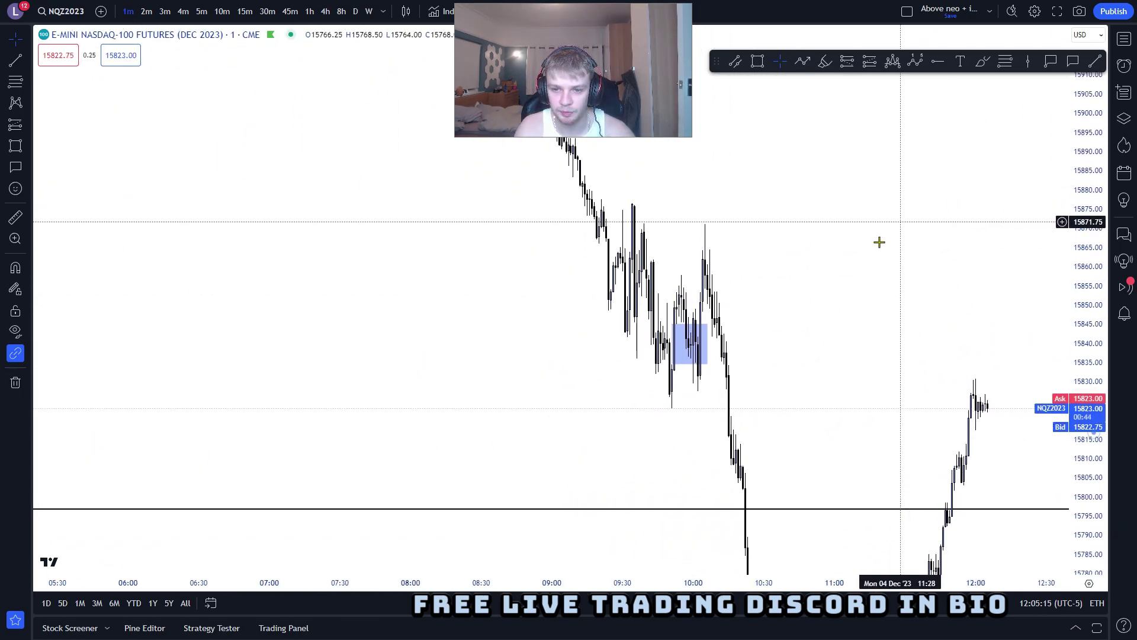
pyautogui.scroll(3, 736, 261)
pyautogui.moveTo(695, 495); pyautogui.dragTo(671, 383)
pyautogui.scroll(2, 616, 433)
pyautogui.moveTo(620, 447); pyautogui.dragTo(688, 448)
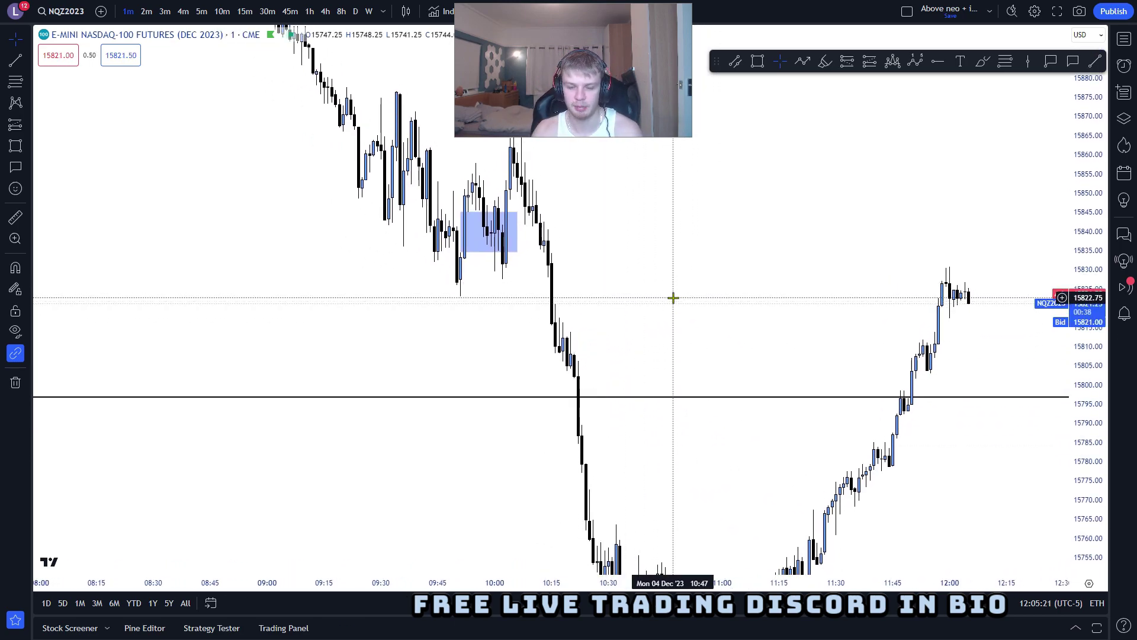
# Examine the 09:30 to 10:20 candles around the gap rectangle up close
pyautogui.moveTo(685, 462); pyautogui.dragTo(719, 458)
pyautogui.moveTo(694, 326); pyautogui.dragTo(734, 353)
pyautogui.scroll(1, 655, 333)
pyautogui.moveTo(653, 332); pyautogui.dragTo(785, 388)
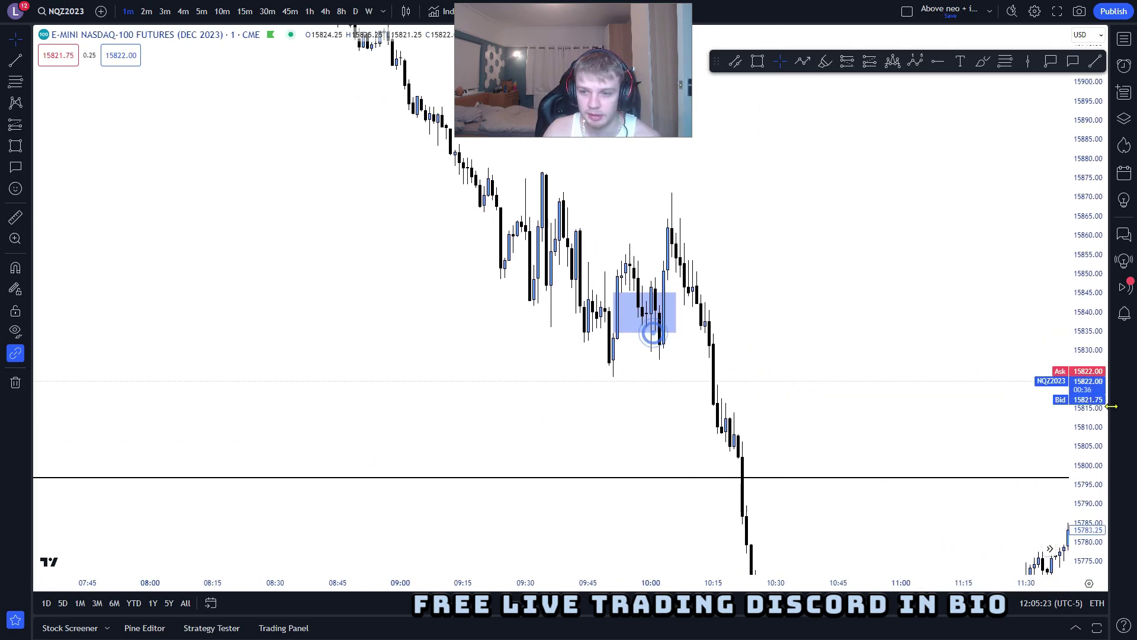
pyautogui.moveTo(1094, 394); pyautogui.dragTo(1093, 263)
pyautogui.scroll(1, 853, 334)
pyautogui.moveTo(591, 439); pyautogui.dragTo(571, 403)
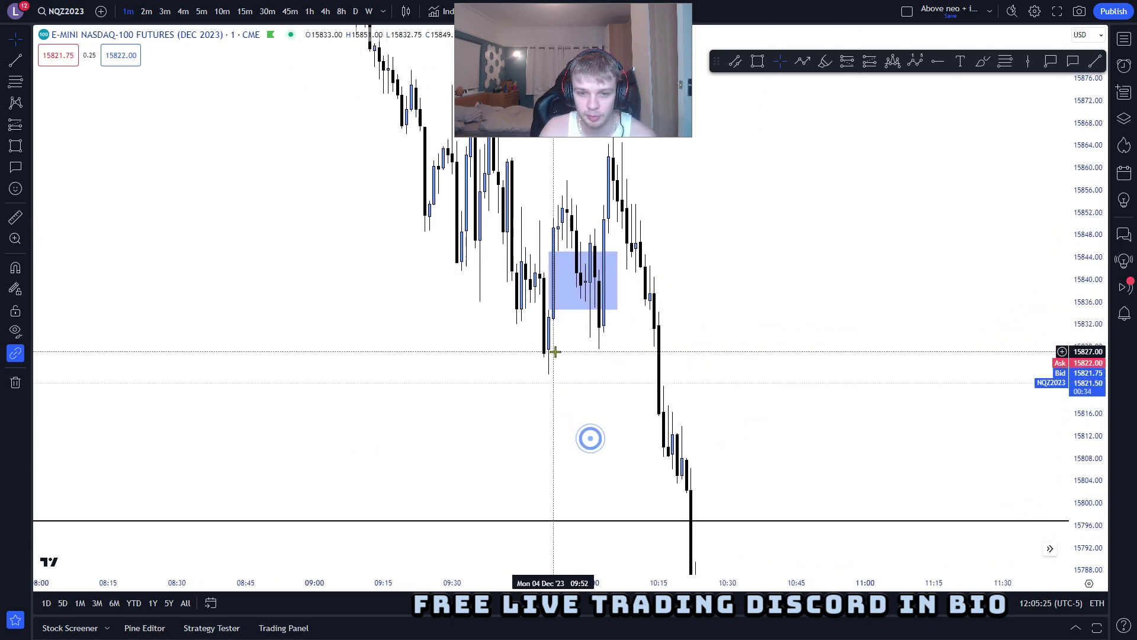
pyautogui.scroll(1, 555, 352)
pyautogui.moveTo(551, 361); pyautogui.dragTo(560, 399)
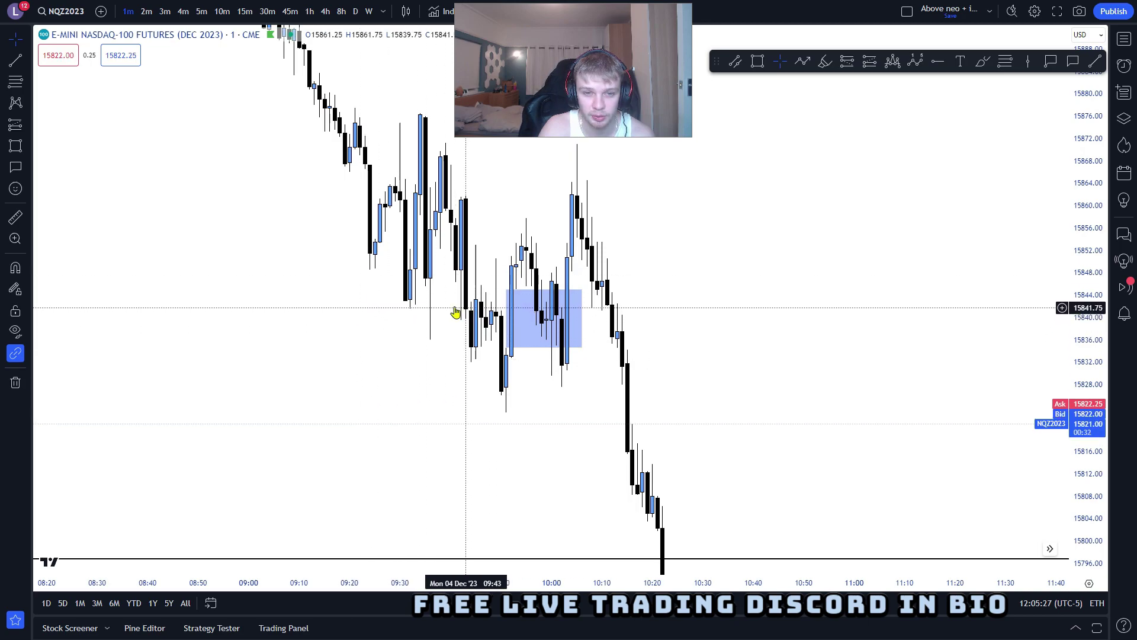
pyautogui.moveTo(512, 429); pyautogui.dragTo(545, 448)
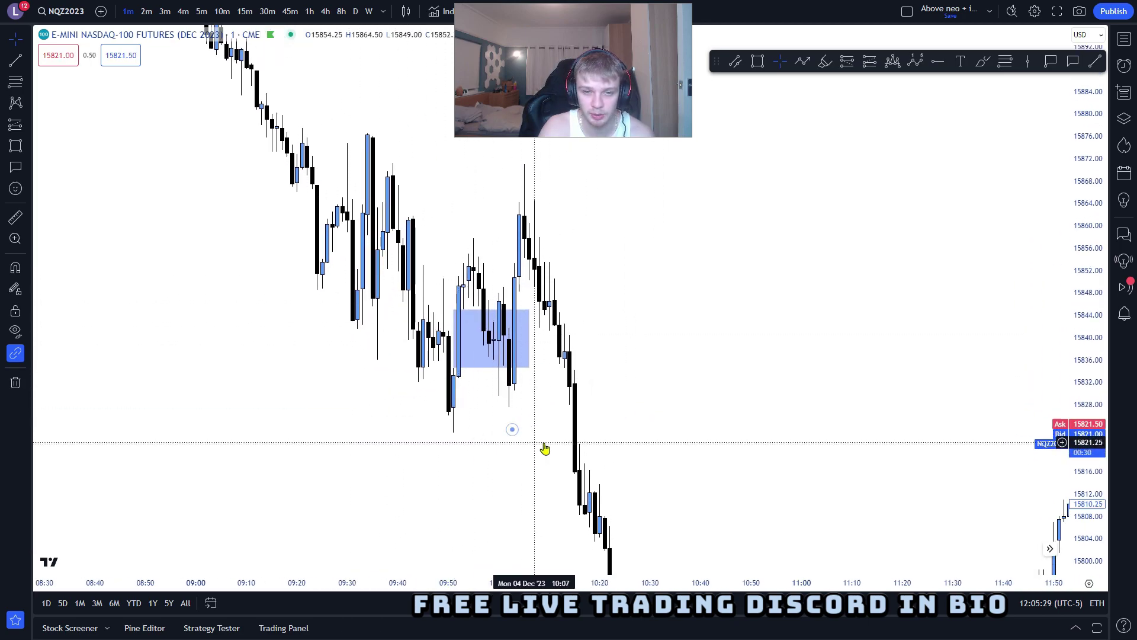
pyautogui.scroll(1, 657, 361)
pyautogui.moveTo(642, 358); pyautogui.dragTo(711, 381)
# Shorten the gap rectangle so that it ends at 10:05
pyautogui.click(543, 360)
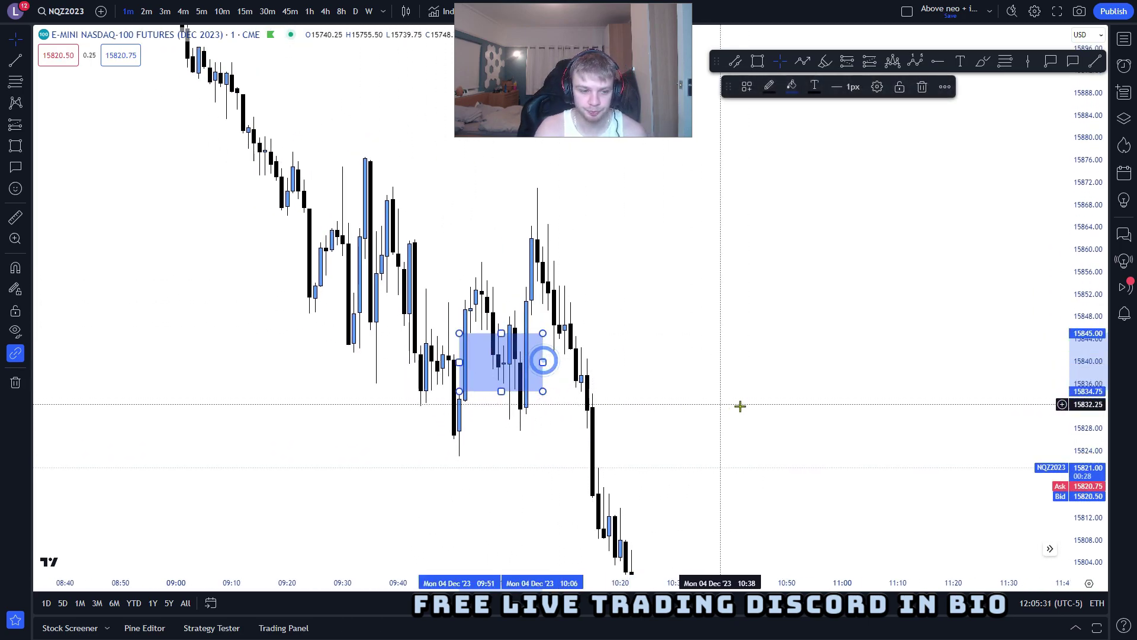
pyautogui.moveTo(543, 362)
pyautogui.mouseDown()
pyautogui.moveTo(475, 350)
pyautogui.moveTo(460, 361)
pyautogui.moveTo(537, 363)
pyautogui.mouseUp()
pyautogui.click(489, 460)
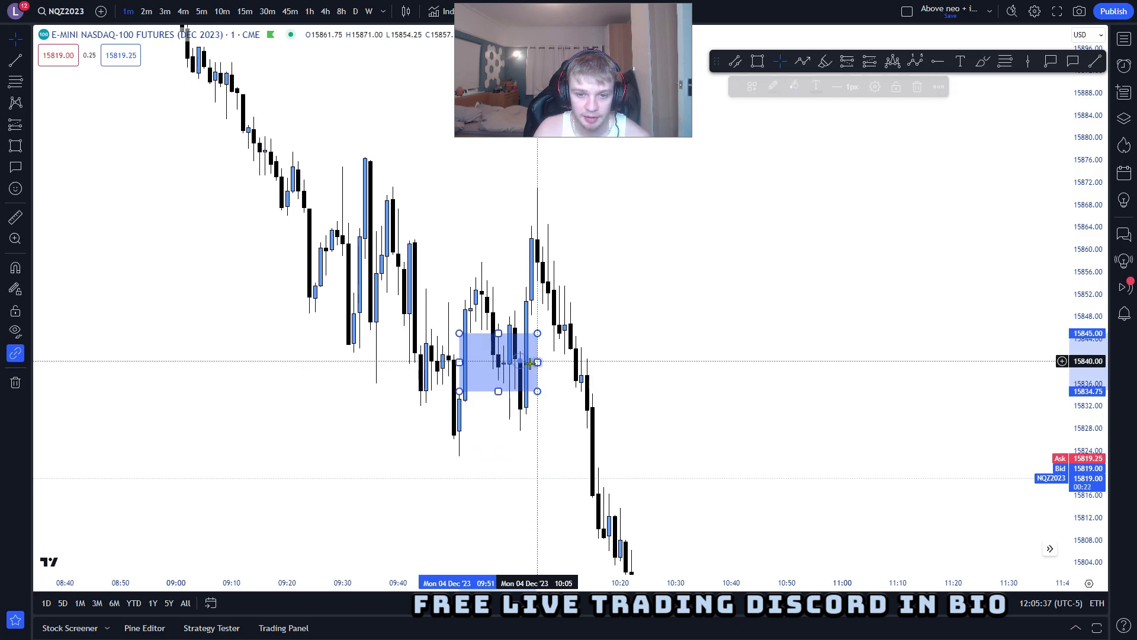
# Delete the rectangle marking the gap between 15834.75 and 15845
pyautogui.click(456, 397)
pyautogui.click(485, 399)
pyautogui.click(486, 392)
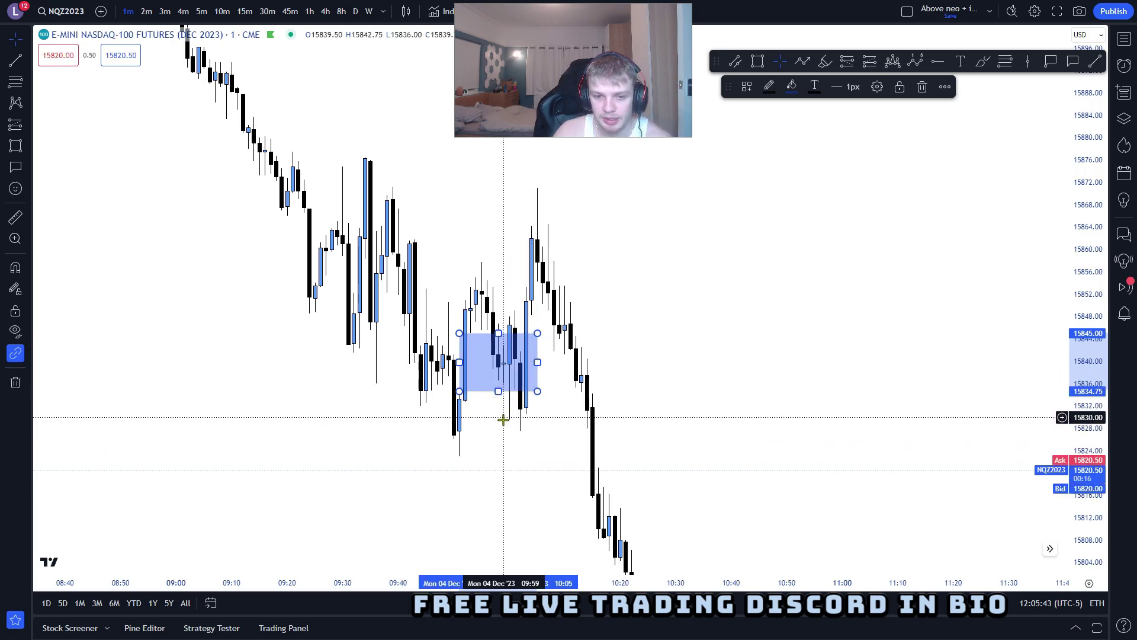
pyautogui.press('Delete')
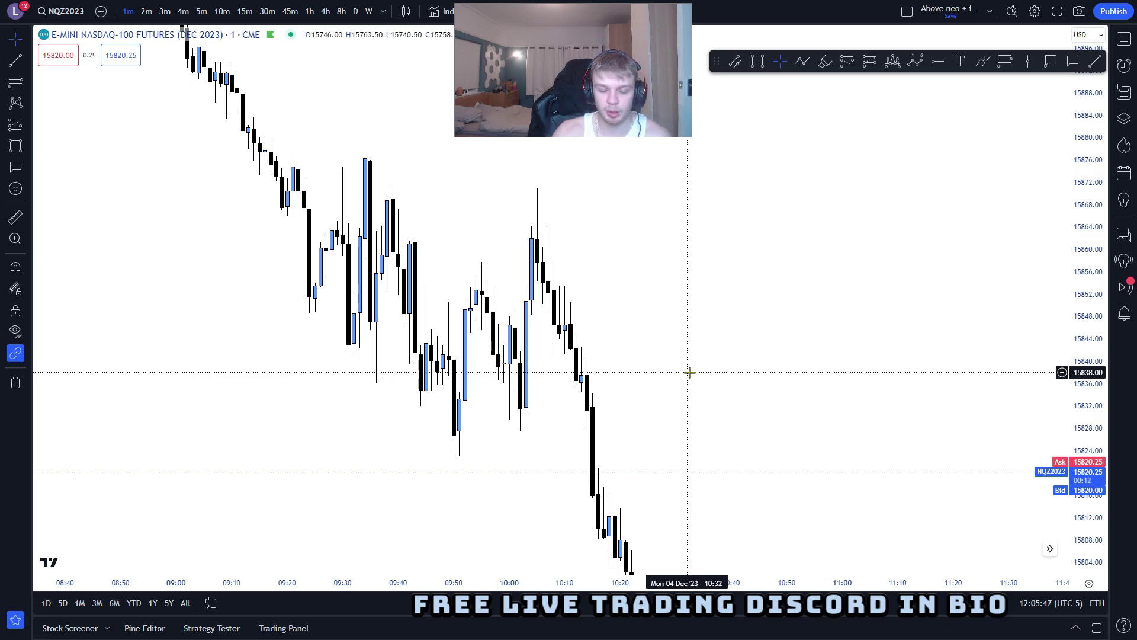
# Draw a rectangle on the gap at the 10:03 up candle, from about 15841.75 to 15848, spanning 10:02 to 10:19
pyautogui.click(837, 179)
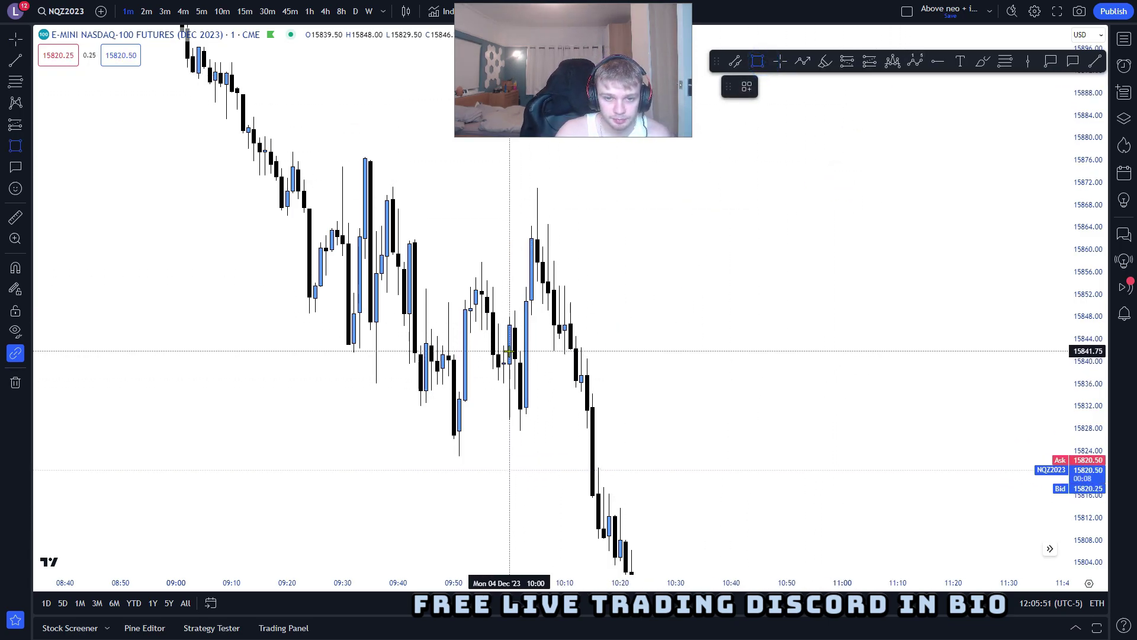
pyautogui.moveTo(509, 351)
pyautogui.mouseDown()
pyautogui.moveTo(579, 314)
pyautogui.moveTo(599, 315)
pyautogui.moveTo(615, 333)
pyautogui.mouseUp()
pyautogui.click(655, 346)
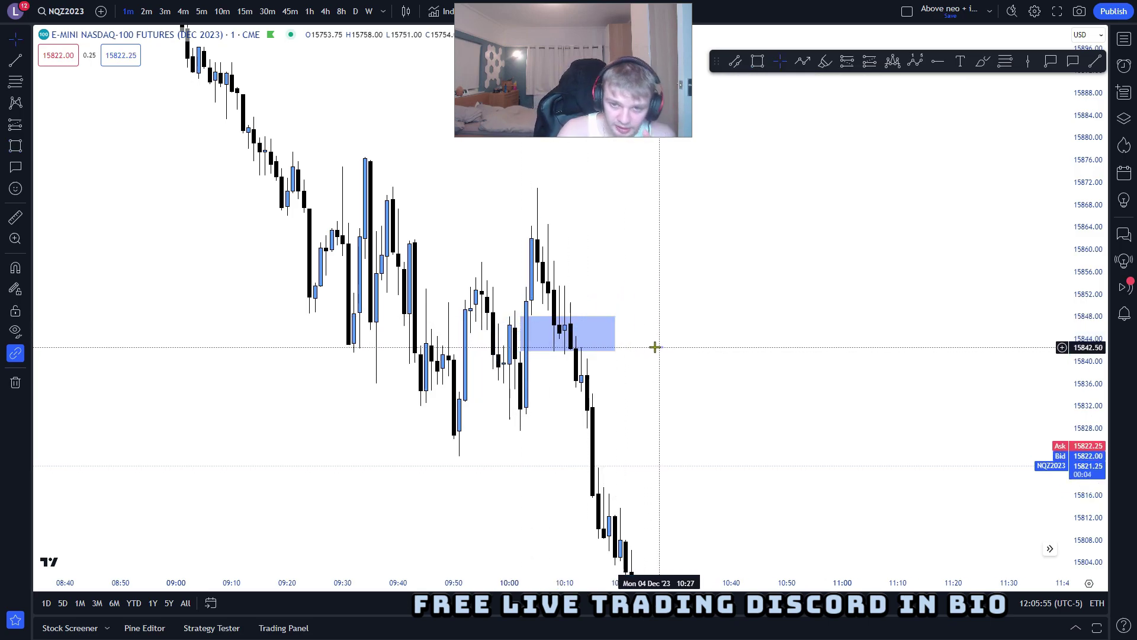
# Try short brush marks above the candle highs around 10:10, just over the gap rectangle, and undo them
pyautogui.moveTo(801, 369); pyautogui.dragTo(822, 357)
pyautogui.moveTo(1098, 368); pyautogui.dragTo(1097, 355)
pyautogui.moveTo(943, 358)
pyautogui.mouseDown()
pyautogui.moveTo(942, 328)
pyautogui.moveTo(931, 363)
pyautogui.mouseUp()
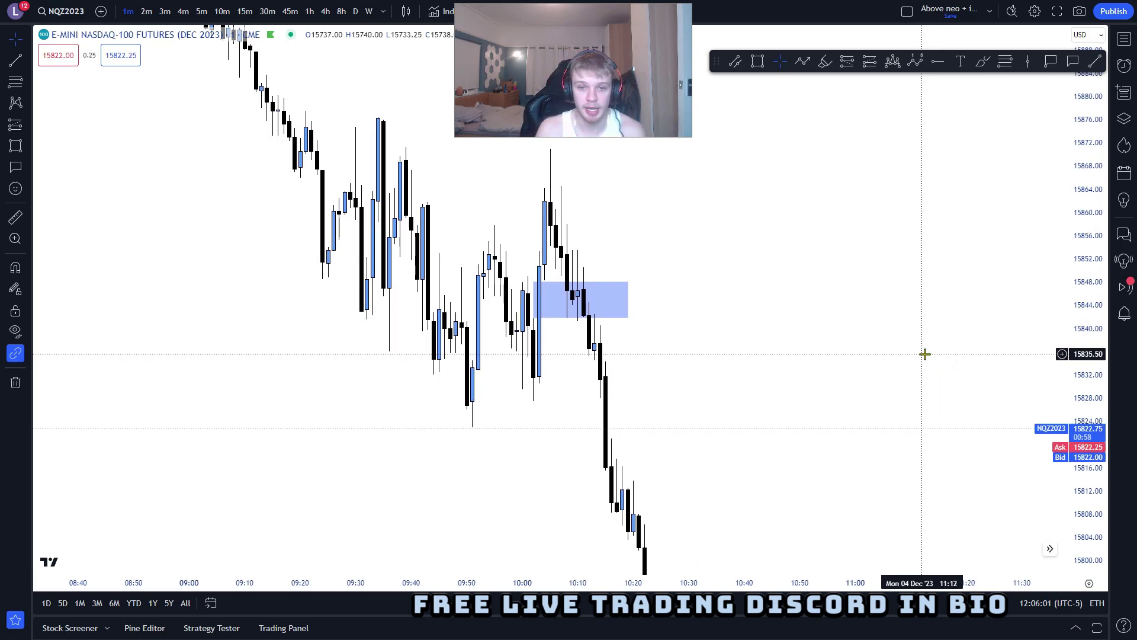
pyautogui.moveTo(1077, 356); pyautogui.dragTo(1078, 319)
pyautogui.moveTo(903, 315); pyautogui.dragTo(894, 286)
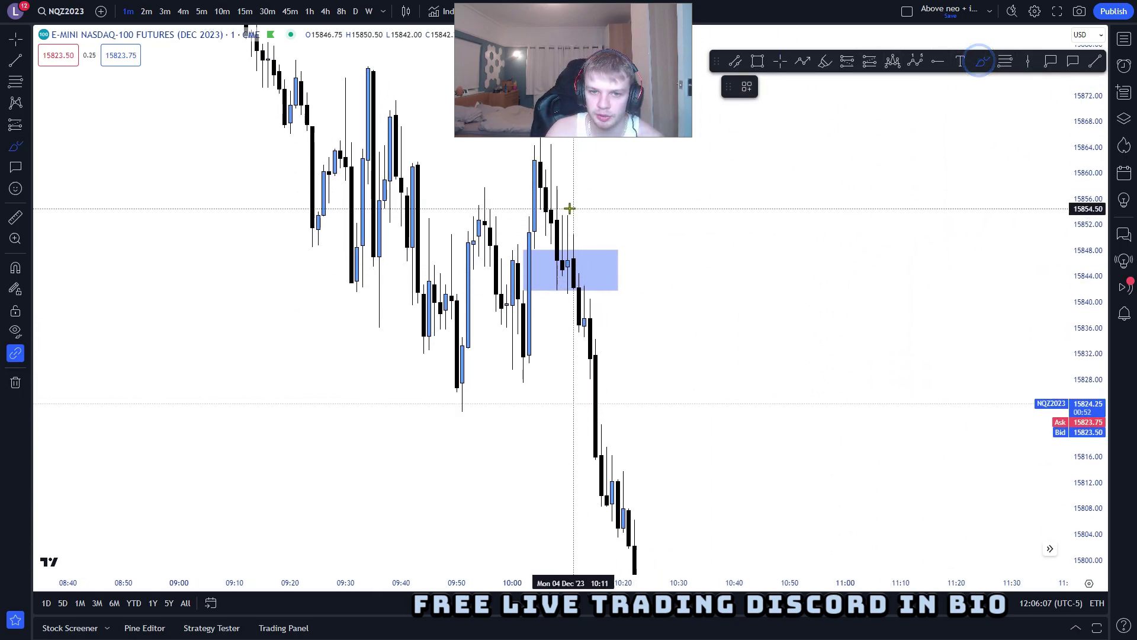
pyautogui.moveTo(558, 210)
pyautogui.mouseDown()
pyautogui.moveTo(545, 221)
pyautogui.moveTo(576, 223)
pyautogui.moveTo(534, 221)
pyautogui.moveTo(575, 215)
pyautogui.mouseUp()
pyautogui.hotkey('ctrl', 'z')
pyautogui.hotkey('ctrl', 'z')
pyautogui.hotkey('ctrl', 'z')
pyautogui.hotkey('ctrl', 'z')
pyautogui.hotkey('ctrl', 'z')
pyautogui.hotkey('ctrl', 'z')
pyautogui.moveTo(560, 196); pyautogui.dragTo(574, 206)
pyautogui.hotkey('ctrl', 'z')
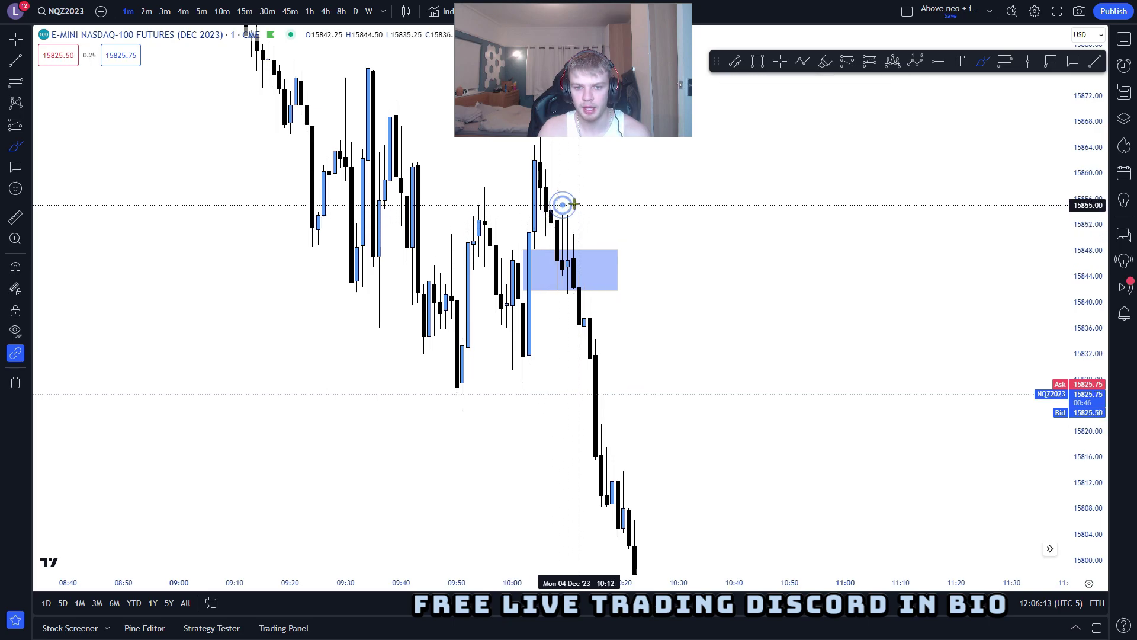
# Try a brush curve from the rectangle at 10:12 down to about 15824.50 at 10:22, and return to the crosshair cursor
pyautogui.click(578, 202)
pyautogui.moveTo(619, 258); pyautogui.dragTo(640, 414)
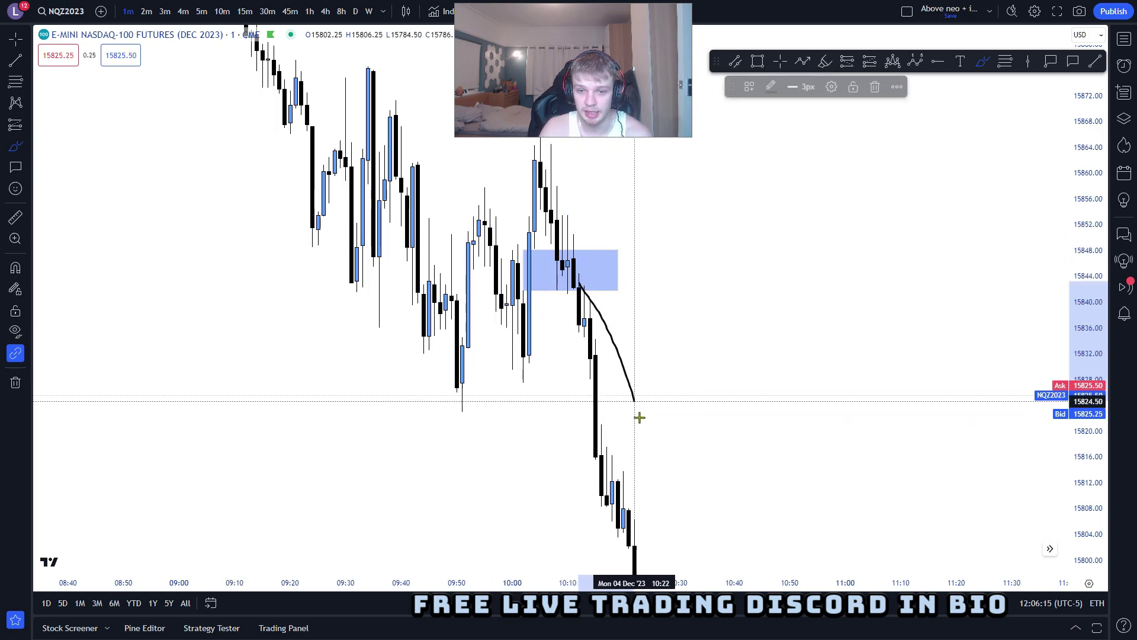
pyautogui.click(578, 274)
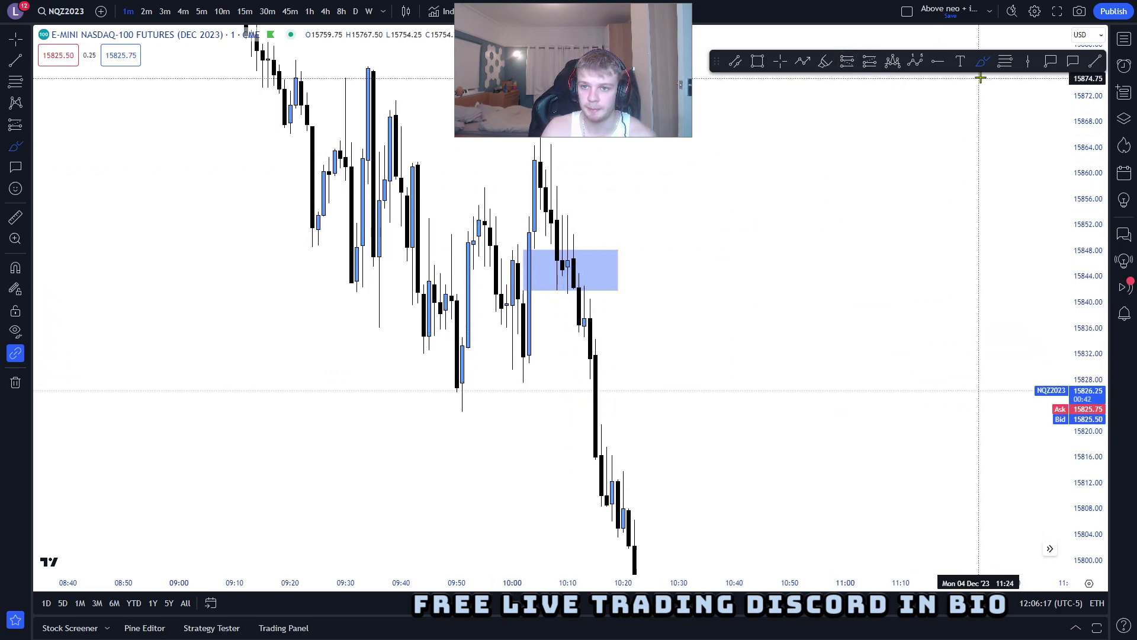
pyautogui.click(779, 63)
pyautogui.click(753, 247)
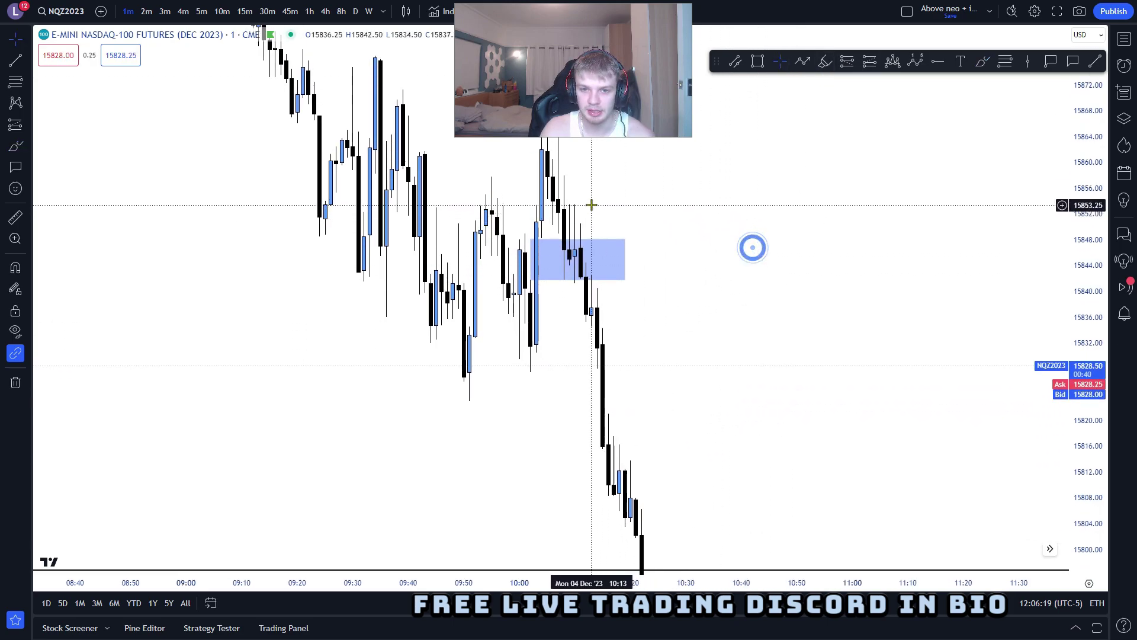
# Examine how the candles after 10:03 trade through the 15841.75–15848 zone before dropping toward the line near 15796.50
pyautogui.moveTo(609, 207); pyautogui.dragTo(596, 198)
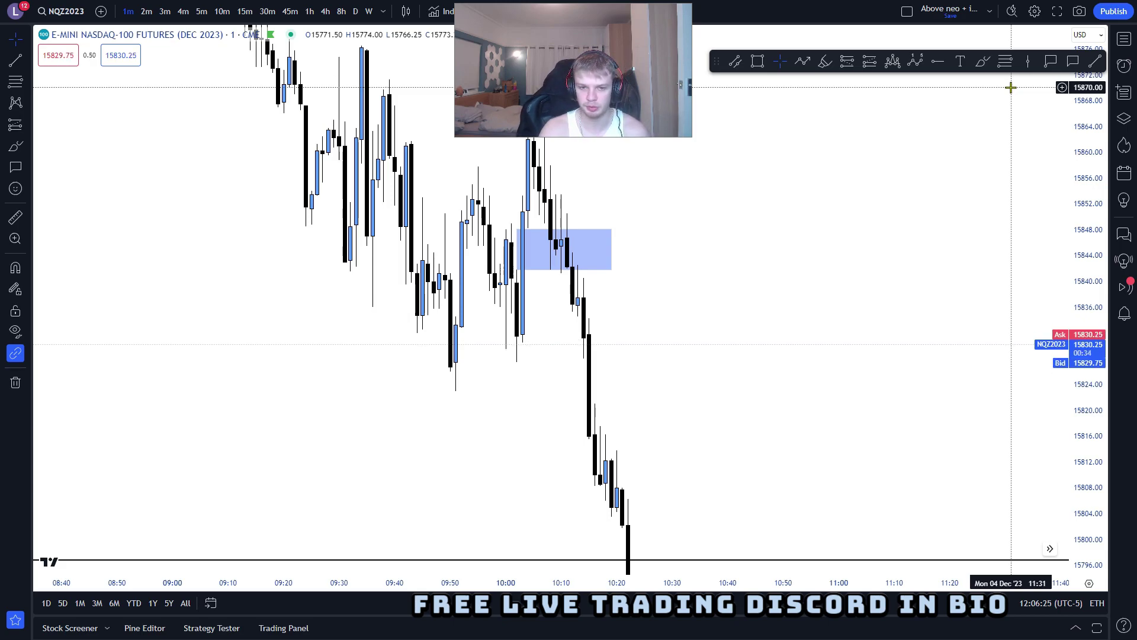
pyautogui.moveTo(1079, 256); pyautogui.dragTo(1079, 280)
pyautogui.moveTo(869, 285); pyautogui.dragTo(861, 326)
pyautogui.click(795, 321)
pyautogui.moveTo(746, 343); pyautogui.dragTo(787, 361)
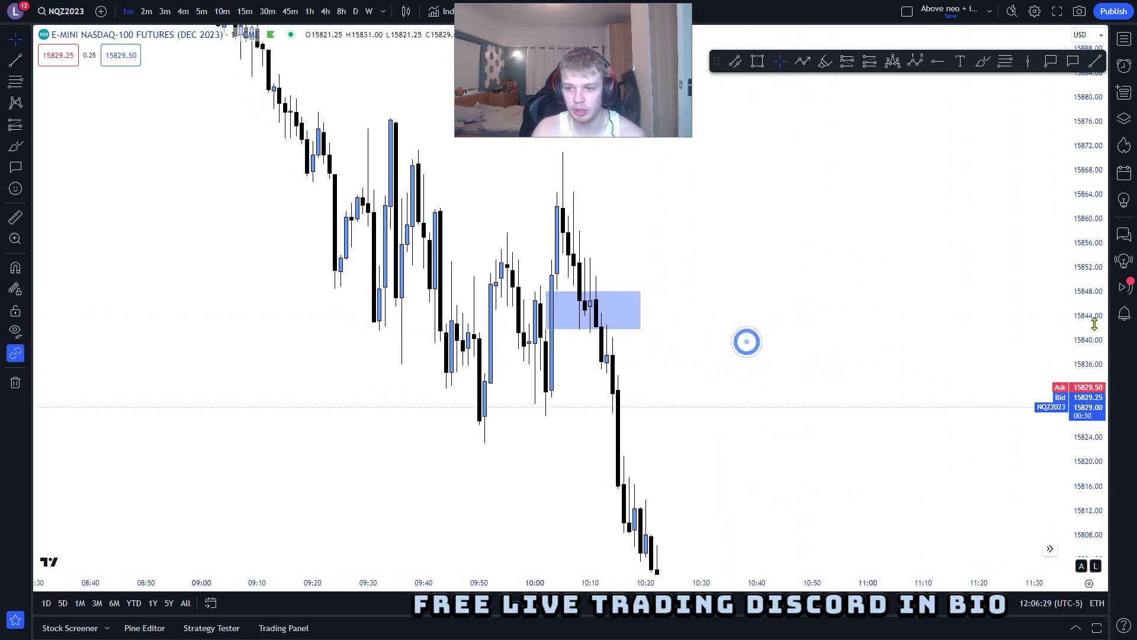
pyautogui.moveTo(1092, 325); pyautogui.dragTo(1092, 361)
pyautogui.moveTo(928, 325); pyautogui.dragTo(889, 188)
pyautogui.moveTo(790, 299); pyautogui.dragTo(744, 450)
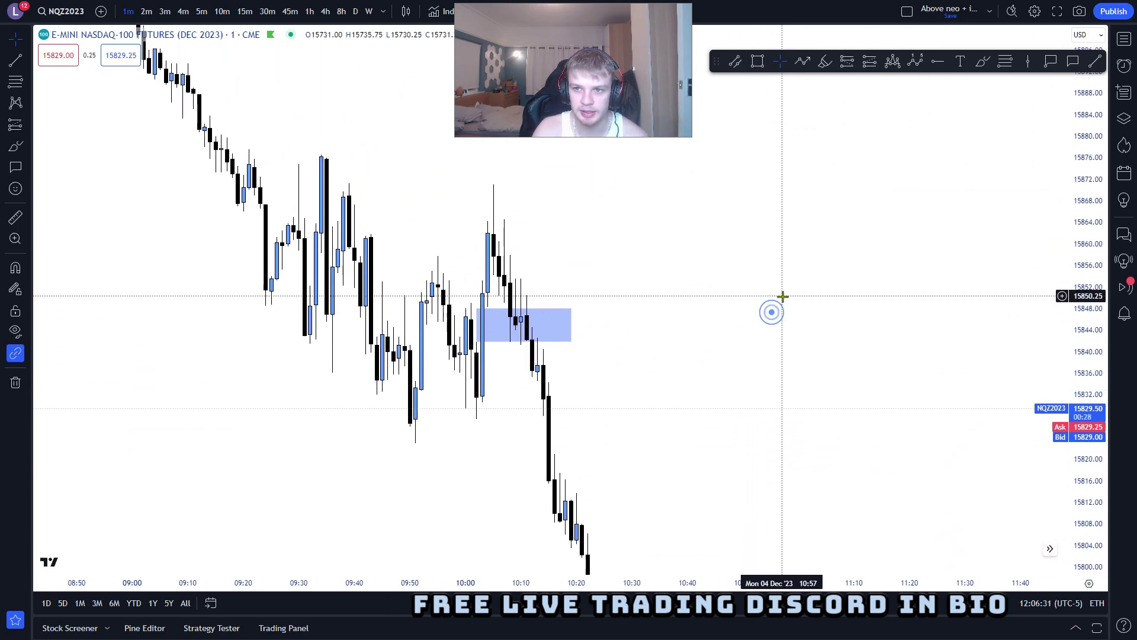
# Place a text note reading "Draw on liquidity" in the empty area beside the candles, at 10:48 and 15859.00
pyautogui.click(731, 249)
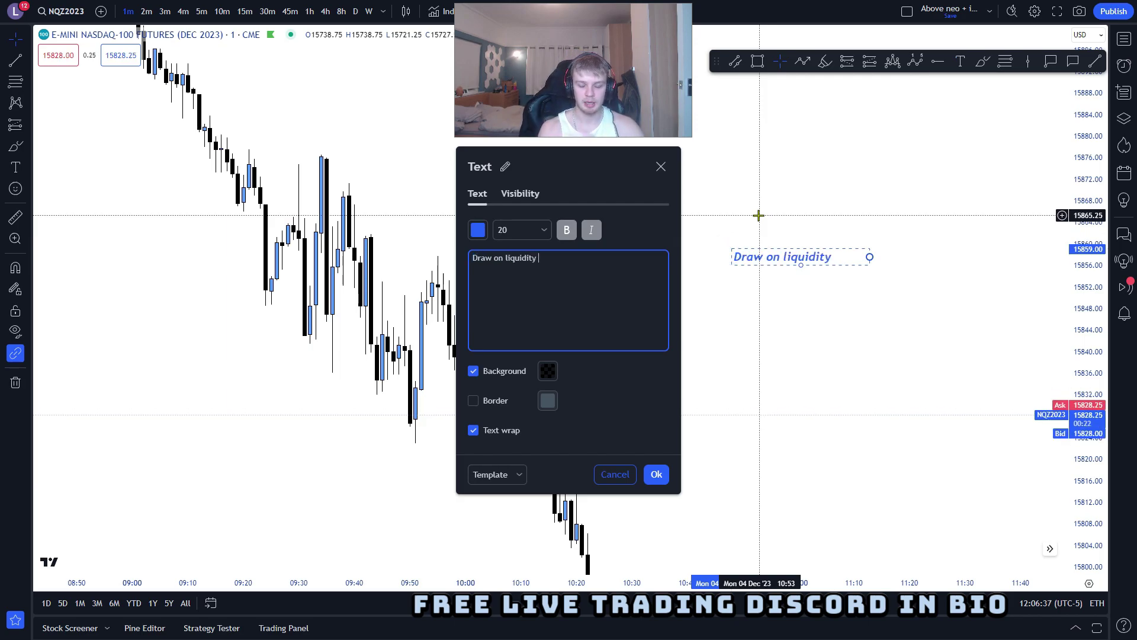
pyautogui.click(655, 474)
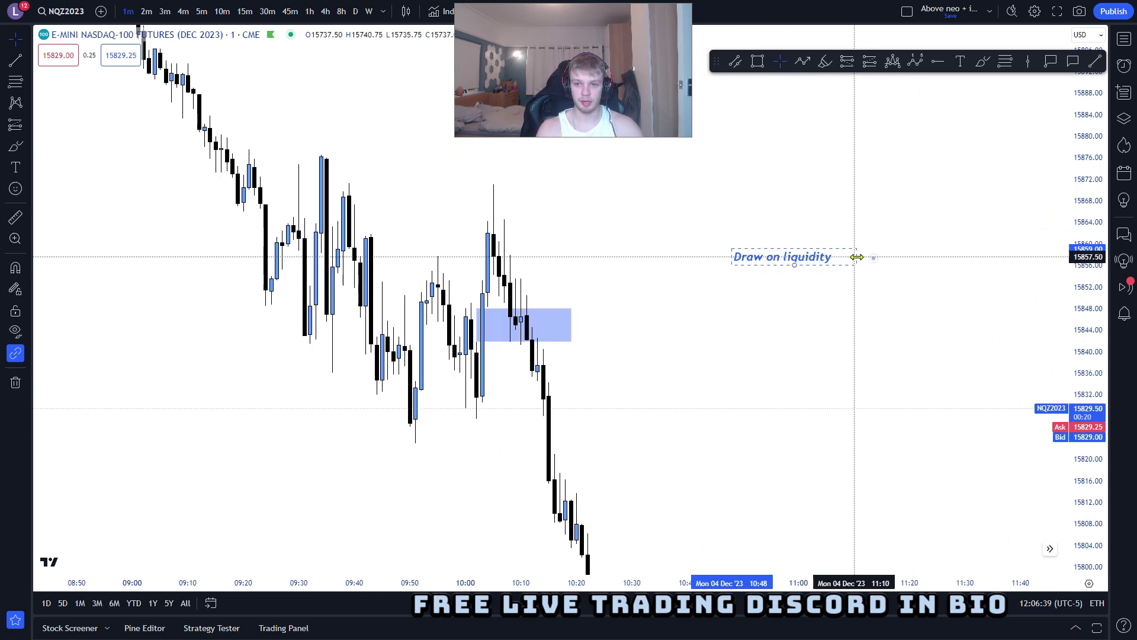
pyautogui.click(873, 258)
# Add a second text note reading "FVG created in the opposite direction (IFVG)" just below the "Draw on liquidity" note
pyautogui.moveTo(817, 343); pyautogui.dragTo(810, 259)
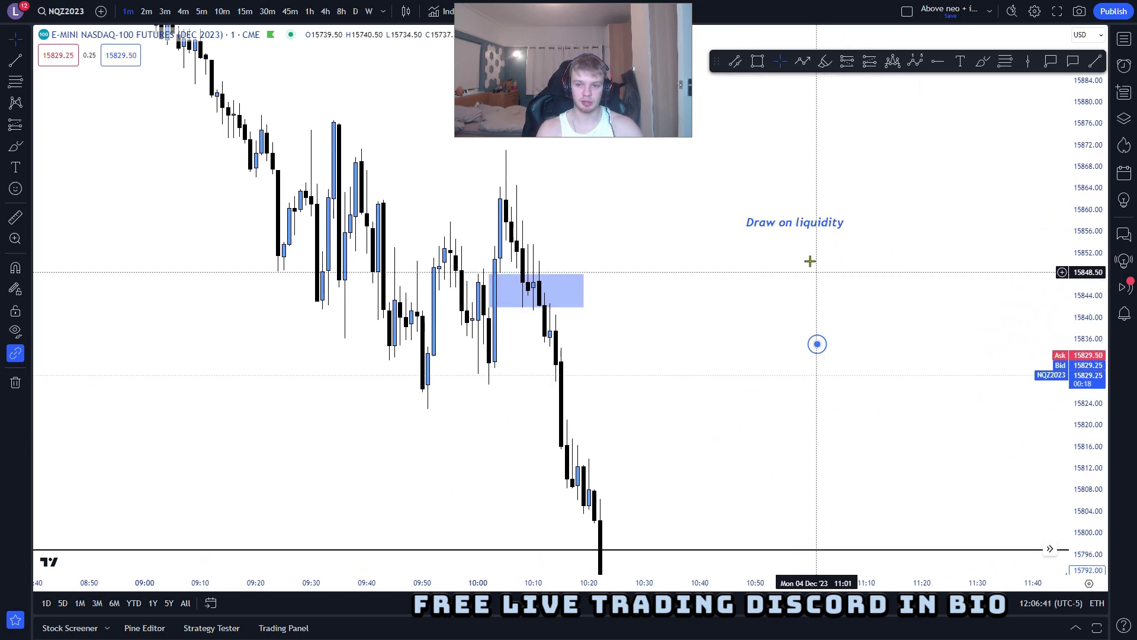
pyautogui.click(960, 61)
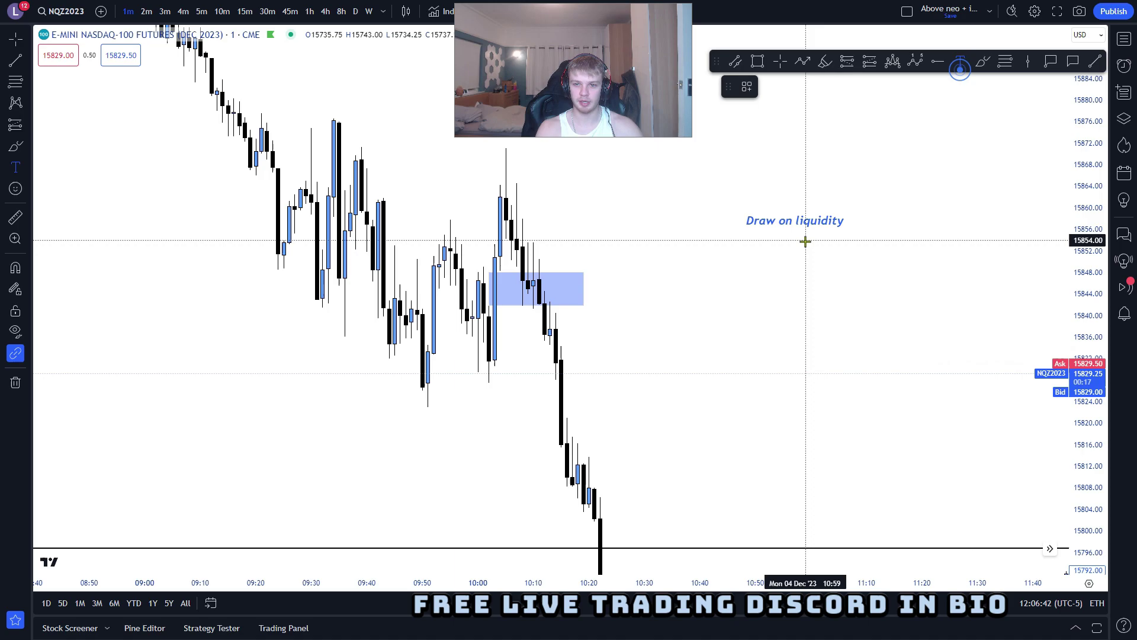
pyautogui.click(748, 241)
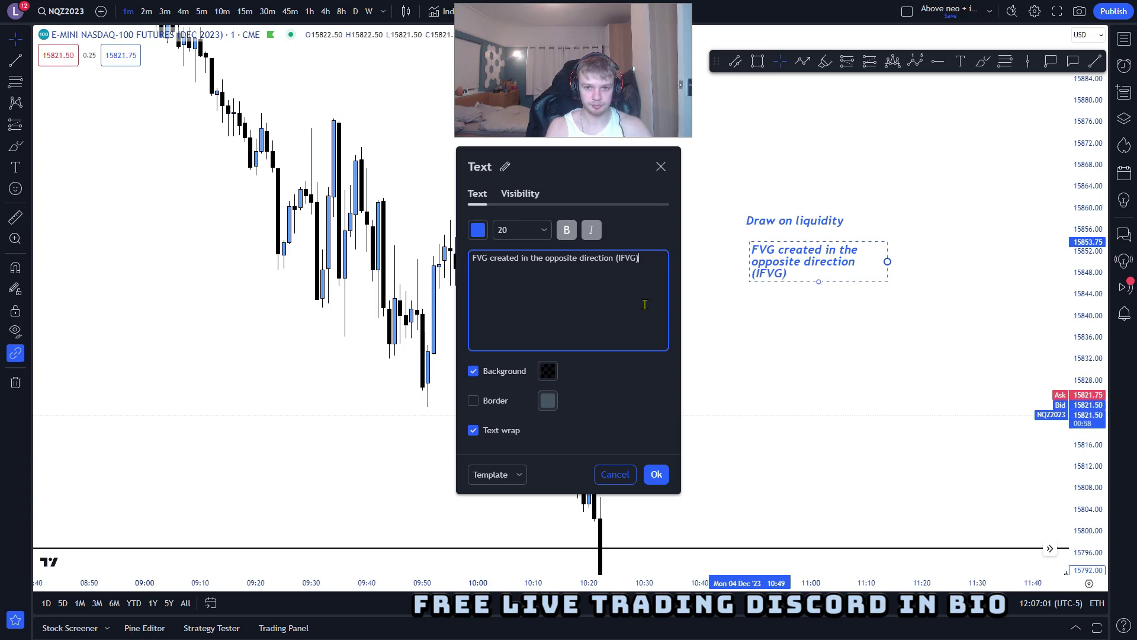
pyautogui.click(751, 392)
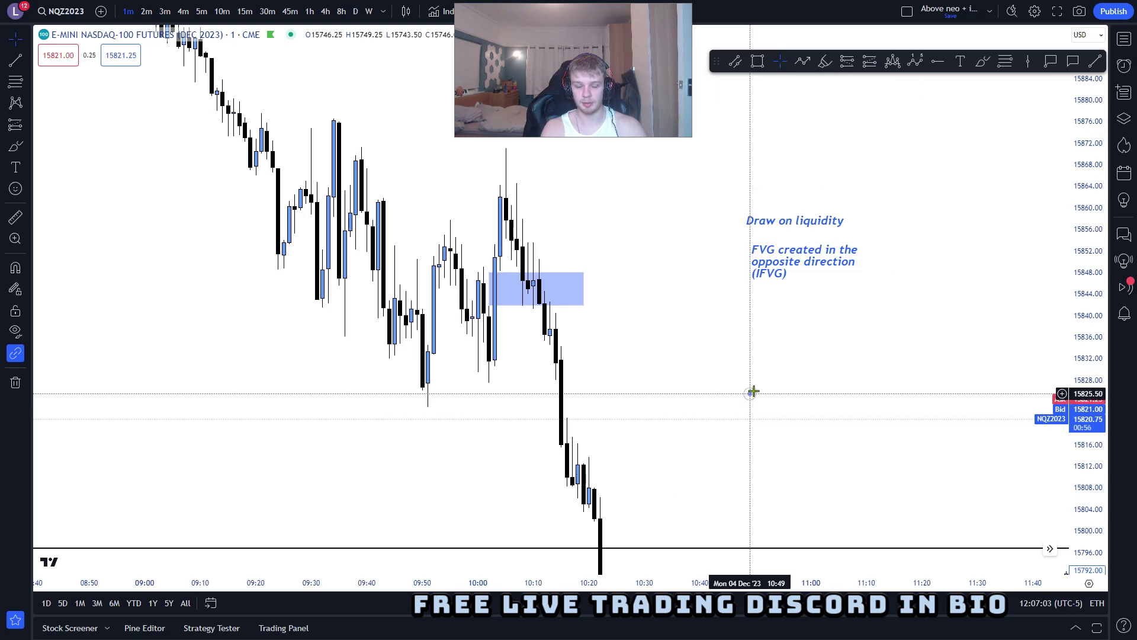
# Delete the "FVG created in the opposite direction (IFVG)" and "Draw on liquidity" text notes from the chart
pyautogui.moveTo(502, 379); pyautogui.dragTo(496, 303)
pyautogui.moveTo(516, 380); pyautogui.dragTo(522, 410)
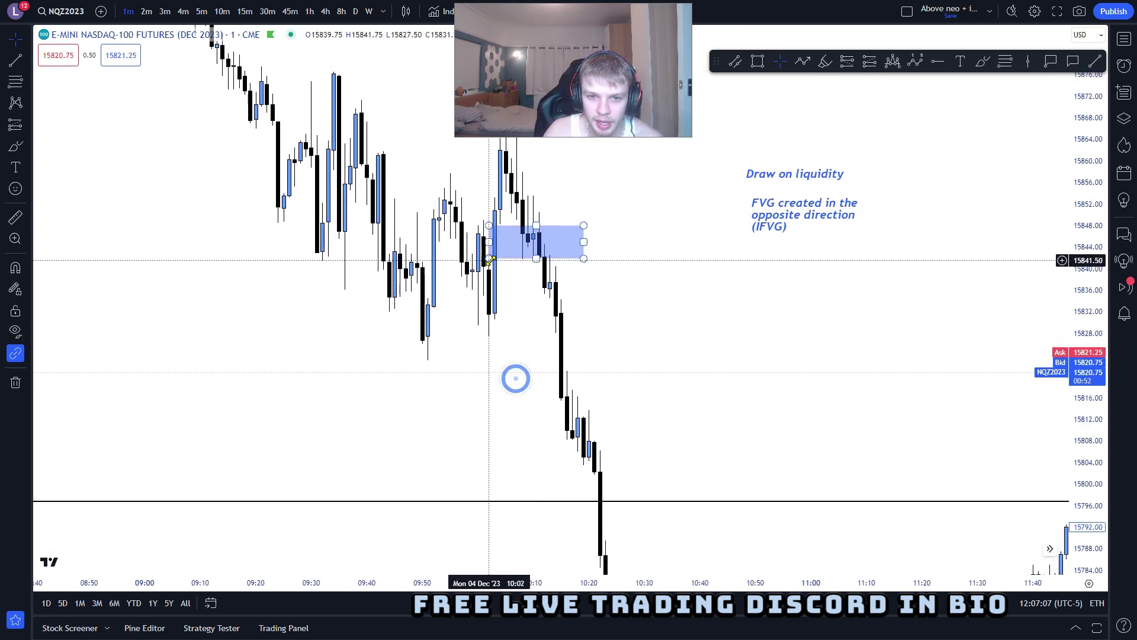
pyautogui.click(524, 322)
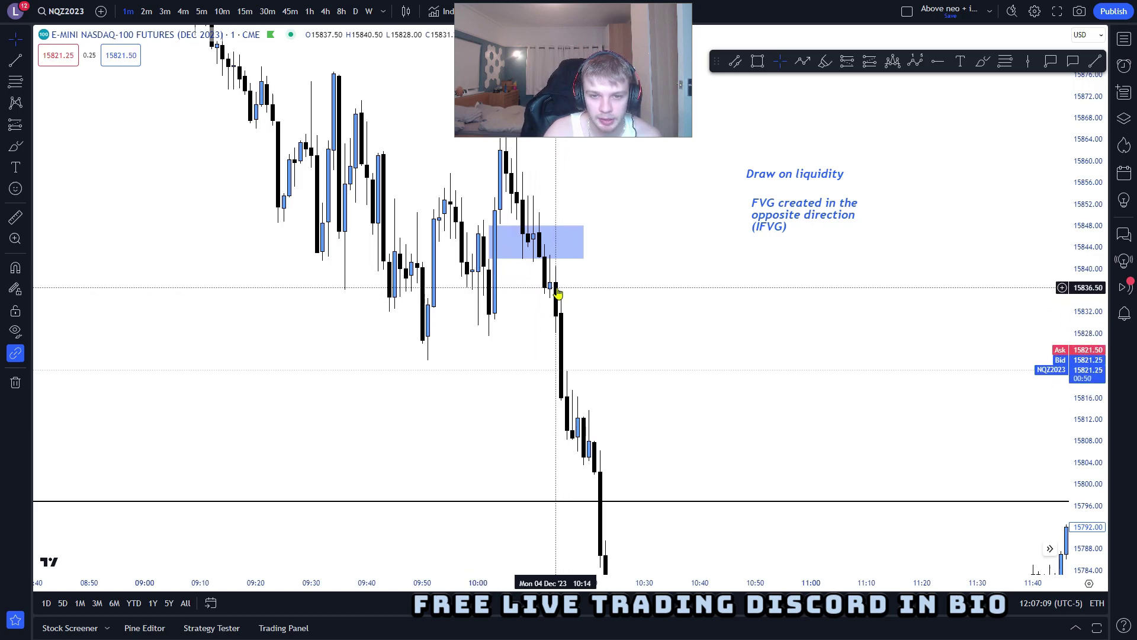
pyautogui.moveTo(596, 307); pyautogui.dragTo(604, 332)
pyautogui.moveTo(601, 271); pyautogui.dragTo(640, 279)
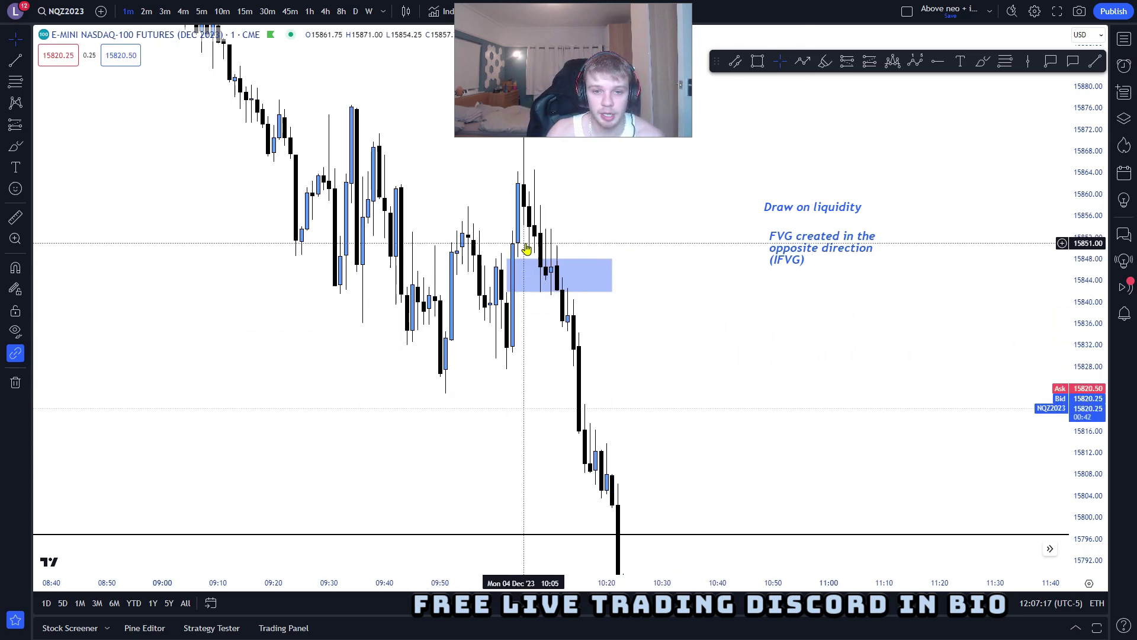
pyautogui.click(806, 245)
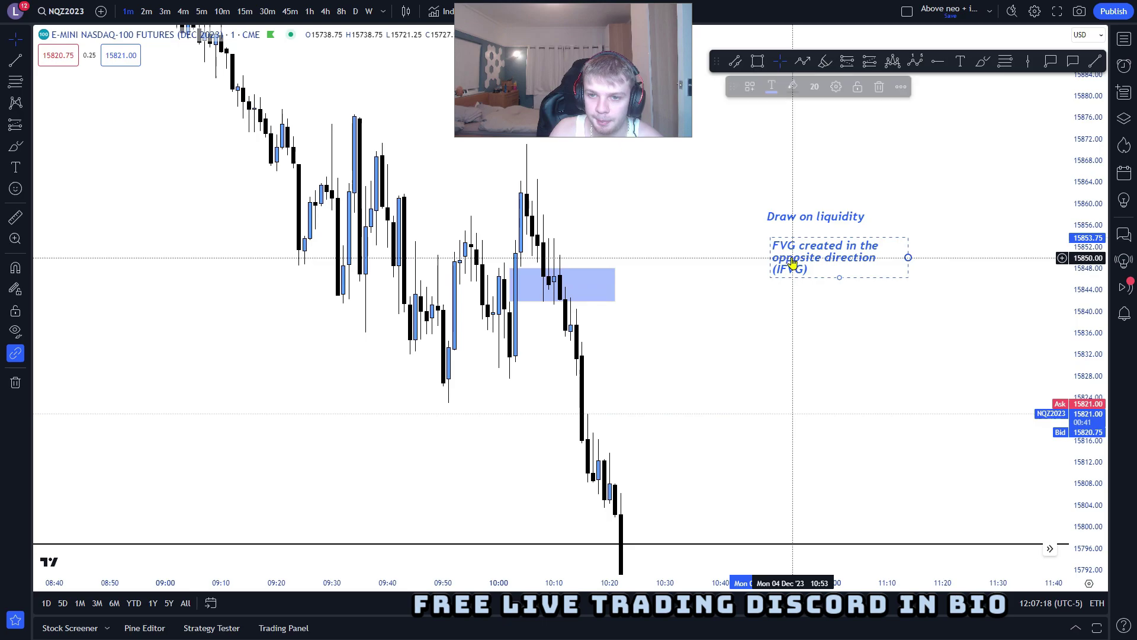
pyautogui.press('Delete')
pyautogui.click(807, 218)
pyautogui.press('Delete')
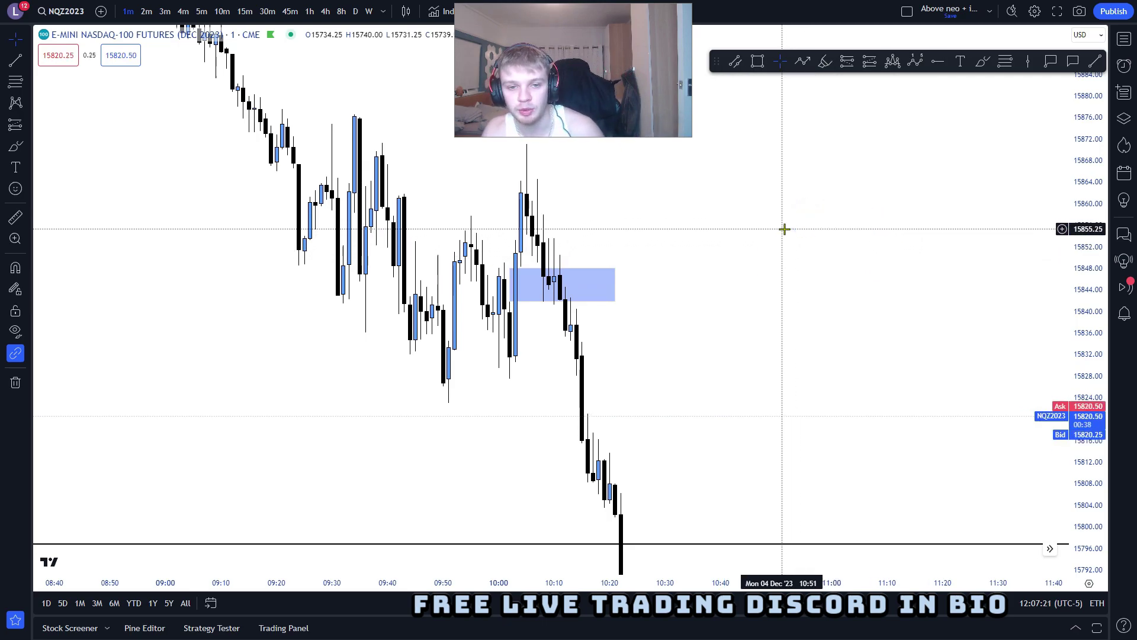
# Compare how the gap rectangle lines up with the candles on the 2-minute and the 3-minute charts
pyautogui.click(143, 14)
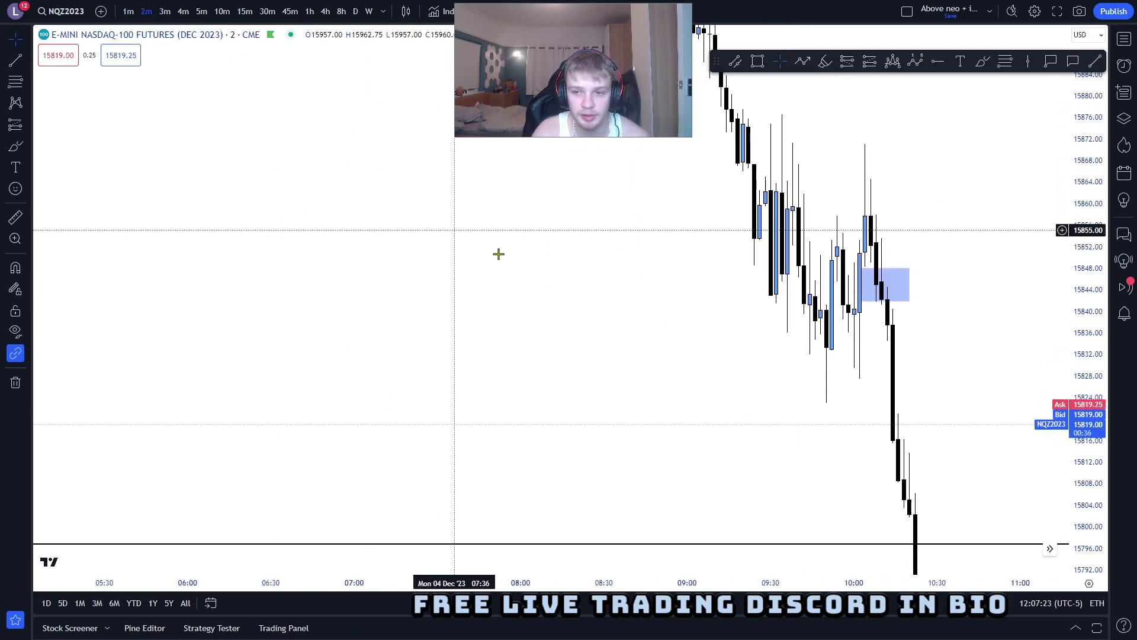
pyautogui.scroll(1, 498, 253)
pyautogui.moveTo(525, 282); pyautogui.dragTo(441, 302)
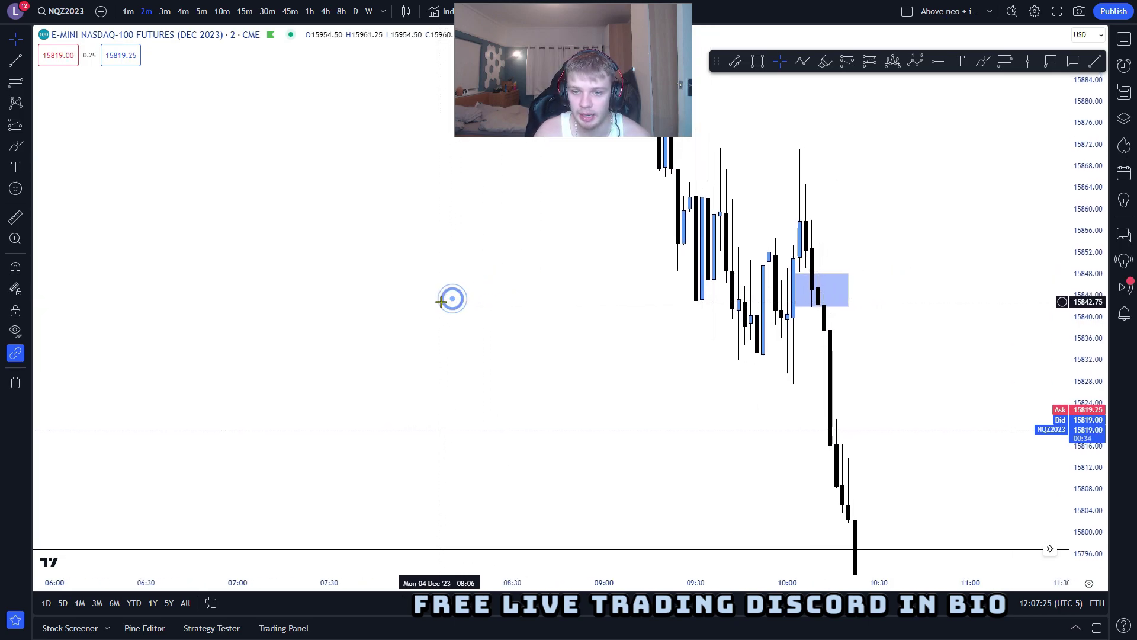
pyautogui.click(165, 13)
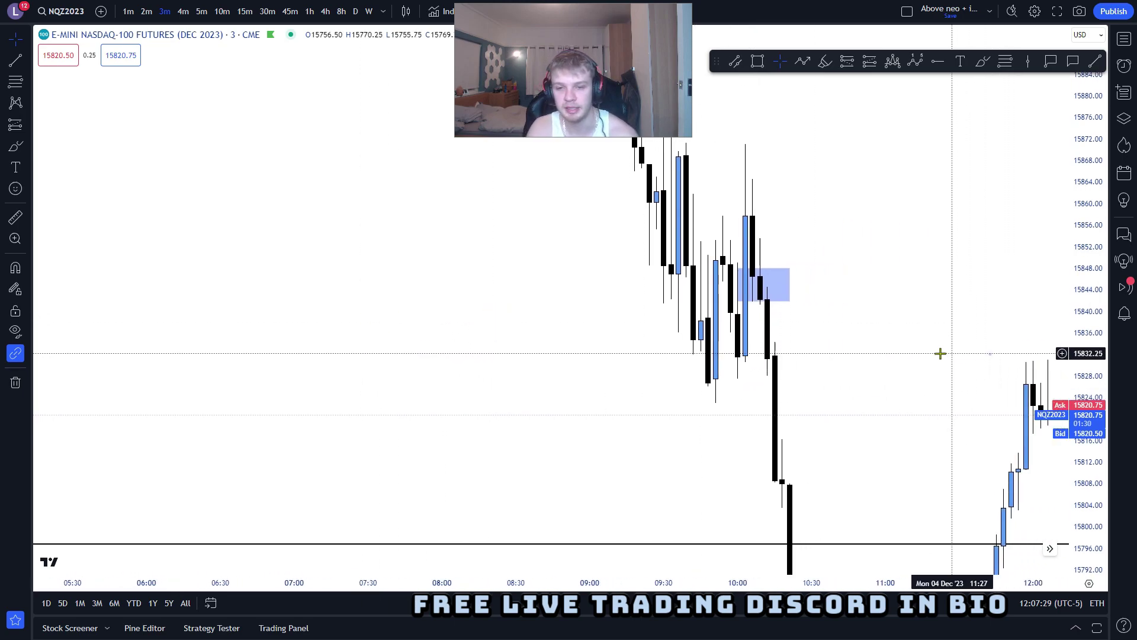
pyautogui.moveTo(989, 353); pyautogui.dragTo(919, 344)
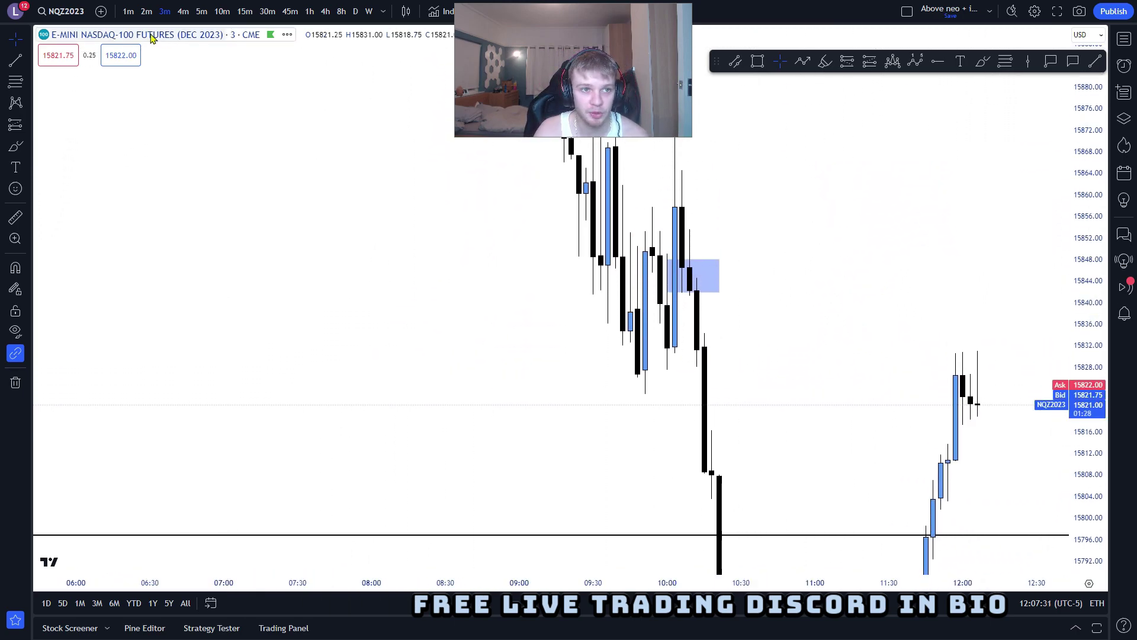
# Return to the 1-minute chart and extend the end of the gap rectangle to 10:28
pyautogui.click(128, 11)
pyautogui.scroll(-3, 553, 213)
pyautogui.scroll(2, 553, 213)
pyautogui.moveTo(396, 244); pyautogui.dragTo(693, 283)
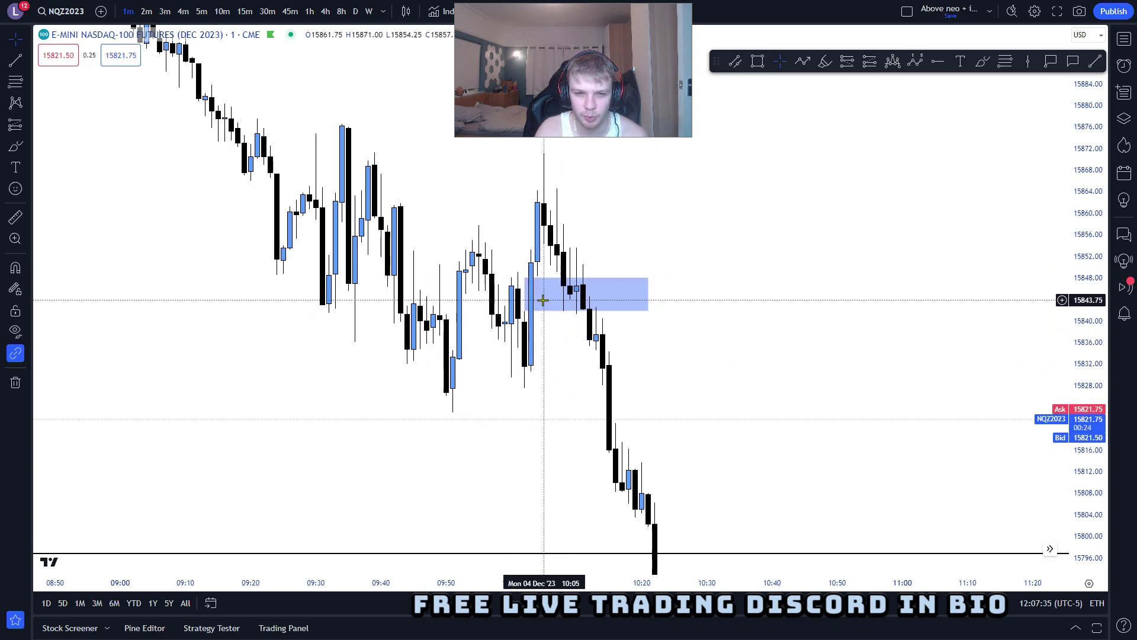
pyautogui.moveTo(648, 295); pyautogui.dragTo(700, 294)
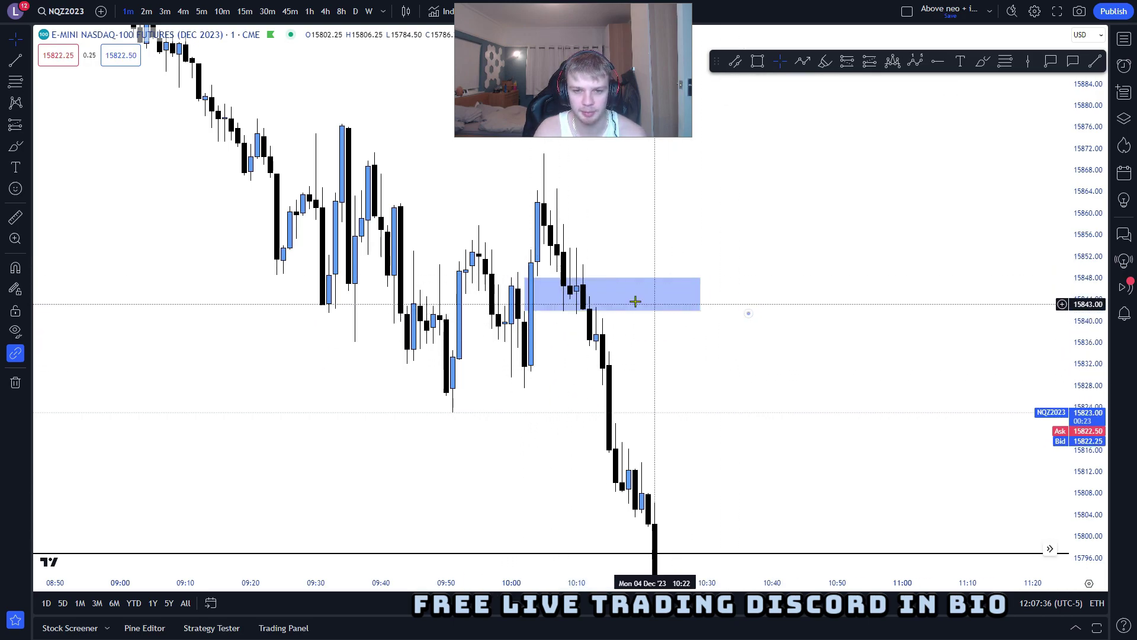
# On the 2-minute chart, move the gap rectangle's lower starting corner to 10:04 and 15842.50
pyautogui.click(146, 12)
pyautogui.scroll(4, 367, 292)
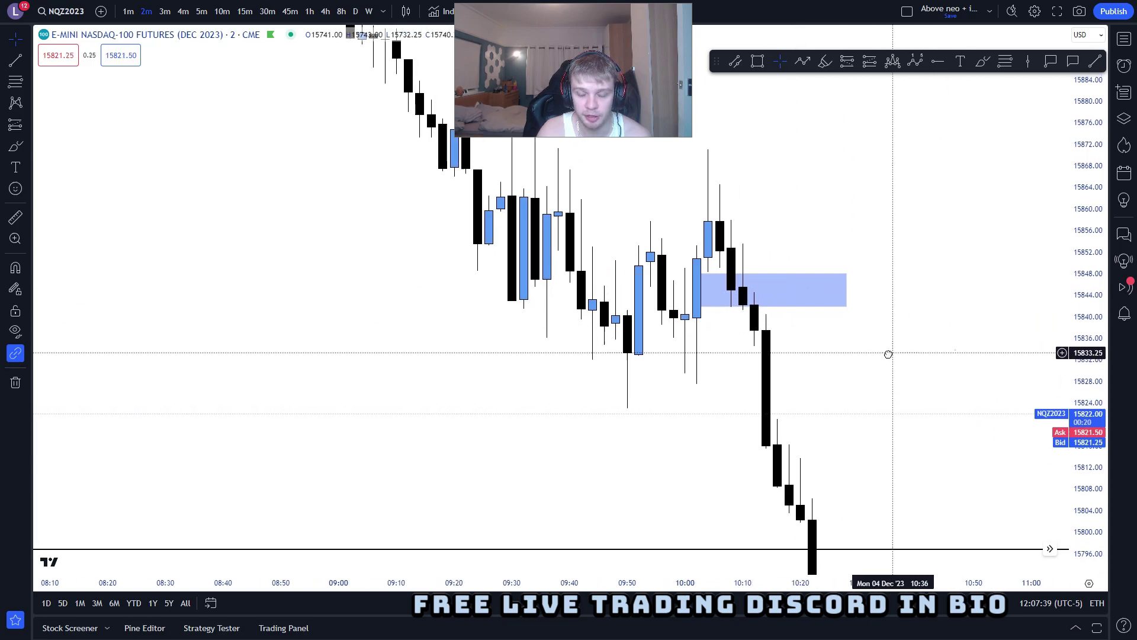
pyautogui.moveTo(889, 354); pyautogui.dragTo(870, 357)
pyautogui.moveTo(660, 413); pyautogui.dragTo(618, 418)
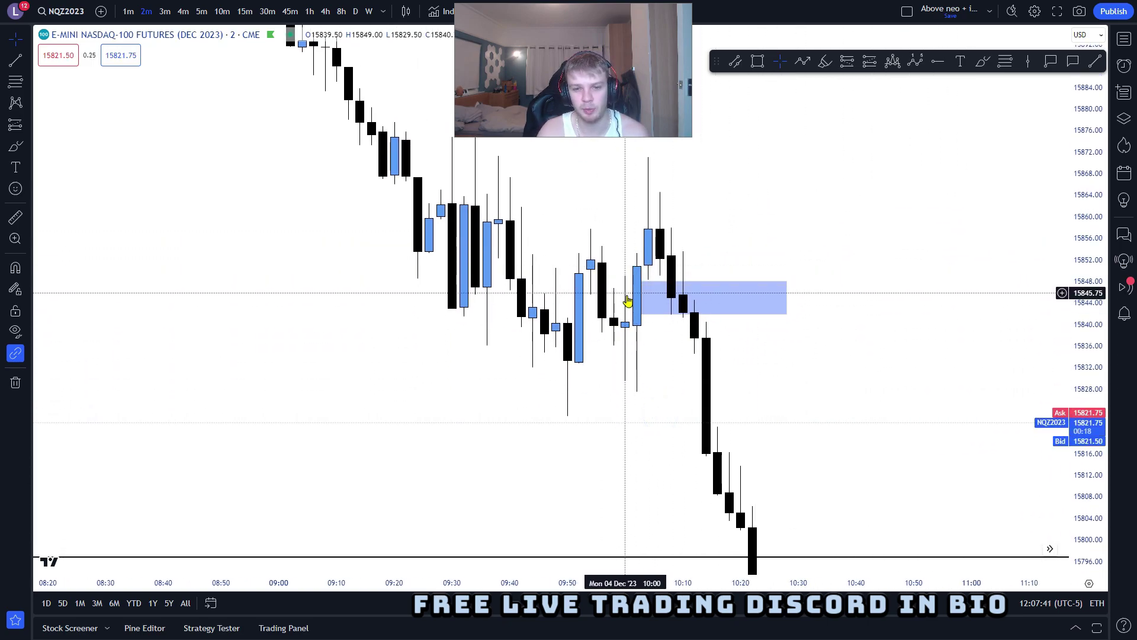
pyautogui.moveTo(636, 315)
pyautogui.mouseDown()
pyautogui.moveTo(630, 350)
pyautogui.moveTo(648, 335)
pyautogui.moveTo(648, 352)
pyautogui.moveTo(648, 311)
pyautogui.mouseUp()
# Return to the 1-minute chart and move the start of the gap rectangle to 10:02
pyautogui.click(128, 11)
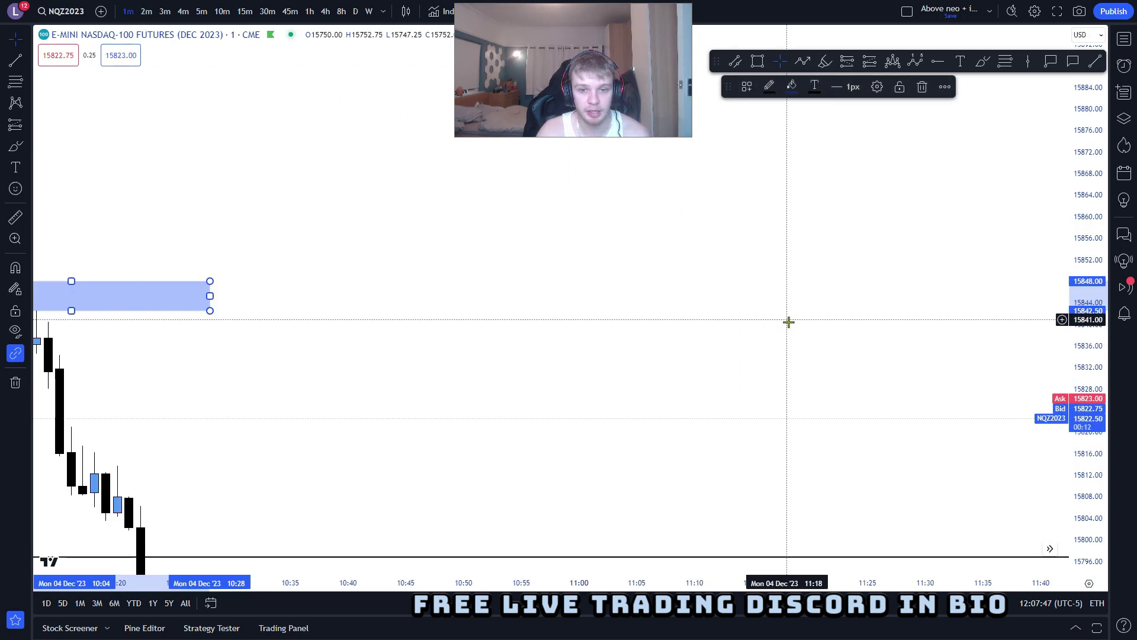
pyautogui.click(786, 320)
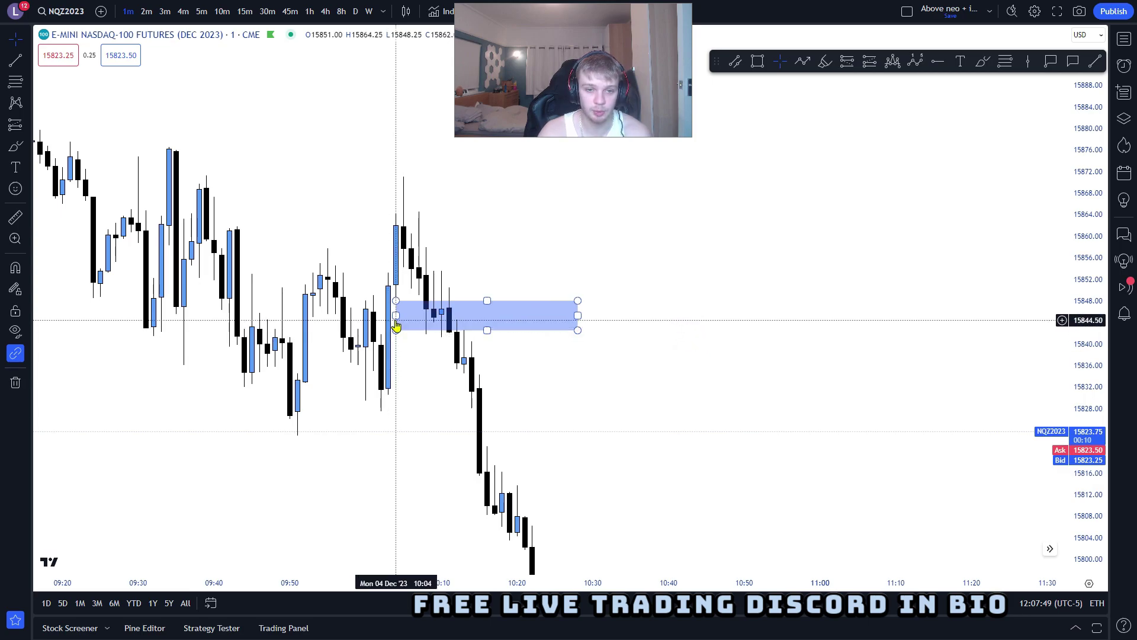
pyautogui.moveTo(396, 317); pyautogui.dragTo(381, 317)
pyautogui.click(427, 411)
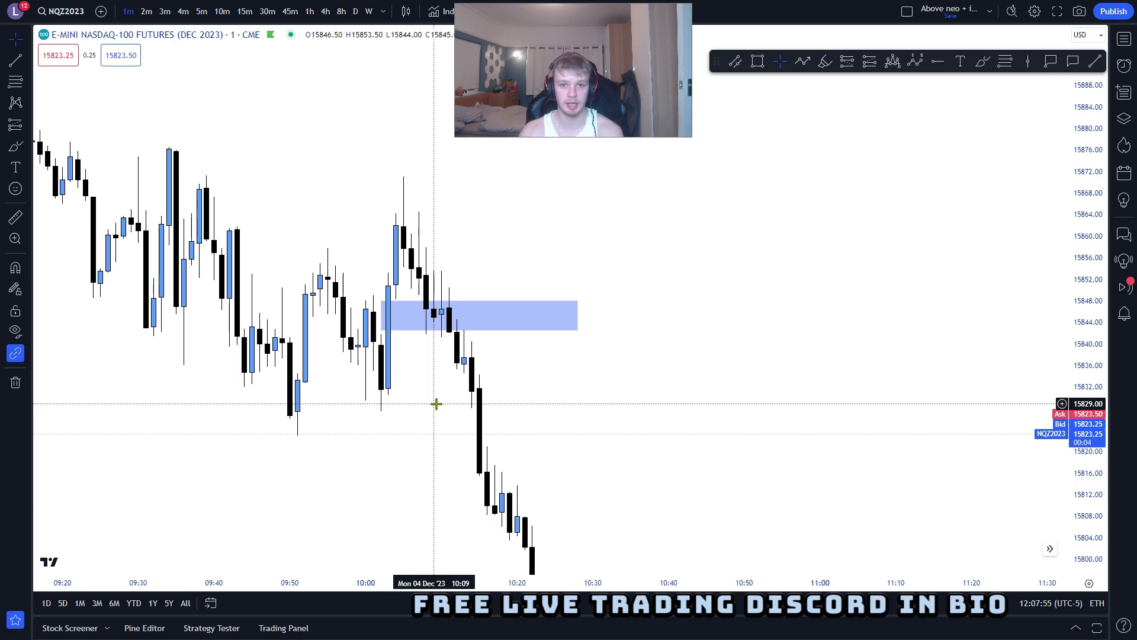
# Examine the price action from the gap rectangle down through the black horizontal line and on to the latest candles near 12:08
pyautogui.moveTo(574, 368); pyautogui.dragTo(588, 360)
pyautogui.moveTo(1087, 428); pyautogui.dragTo(1087, 375)
pyautogui.moveTo(880, 373); pyautogui.dragTo(895, 316)
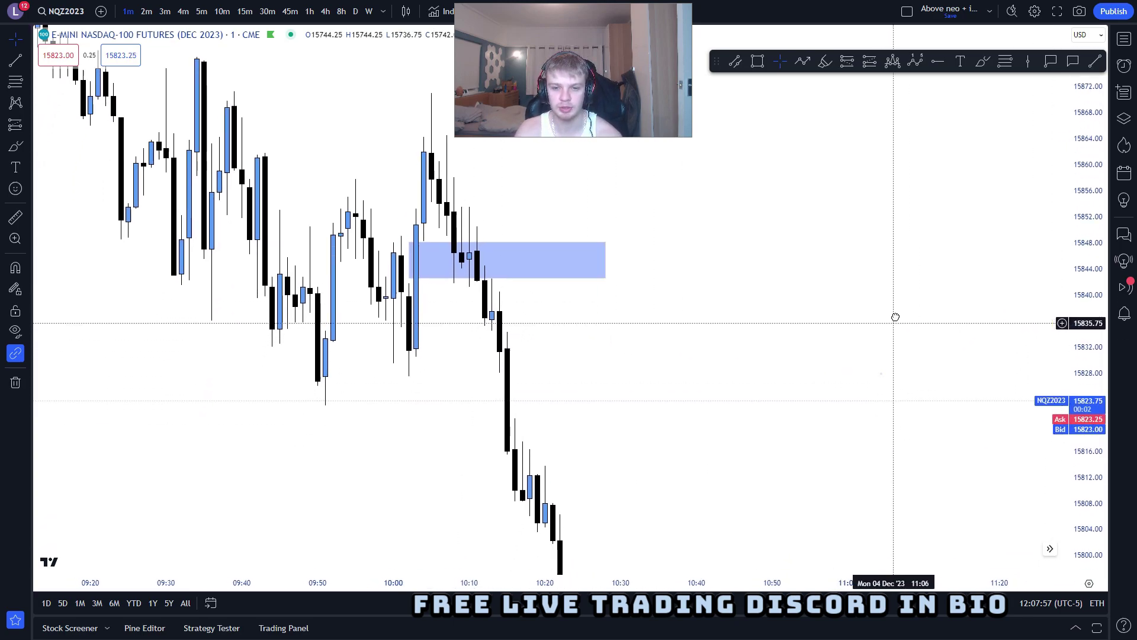
pyautogui.hscroll(-5, 895, 317)
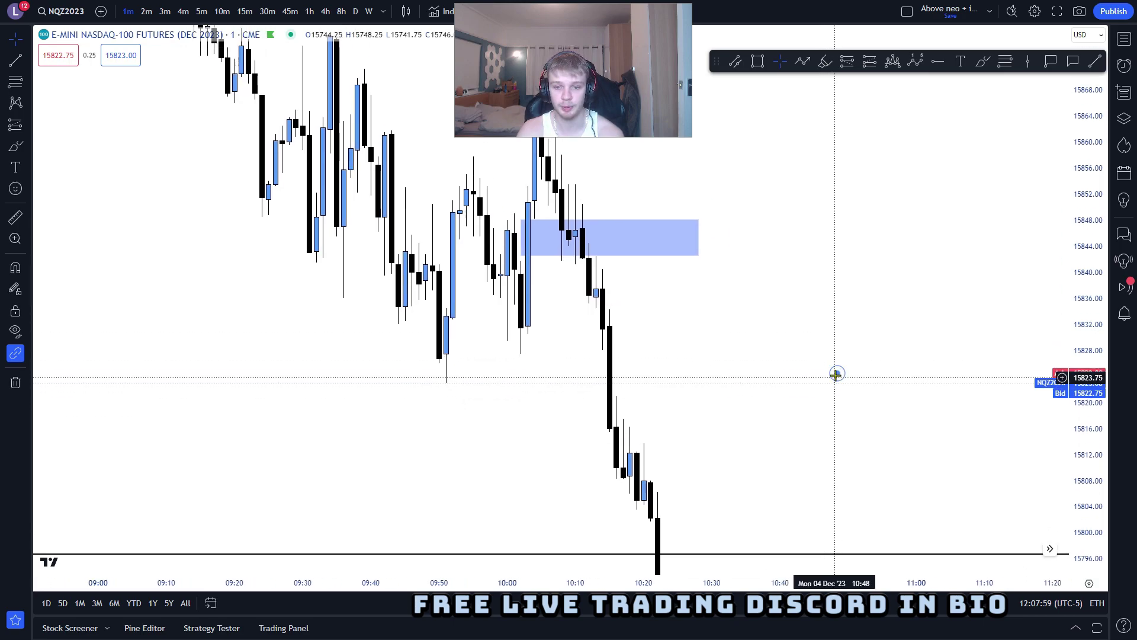
pyautogui.moveTo(835, 375); pyautogui.dragTo(835, 324)
pyautogui.moveTo(875, 381); pyautogui.dragTo(716, 300)
pyautogui.moveTo(1079, 353); pyautogui.dragTo(1079, 407)
pyautogui.moveTo(874, 358); pyautogui.dragTo(623, 319)
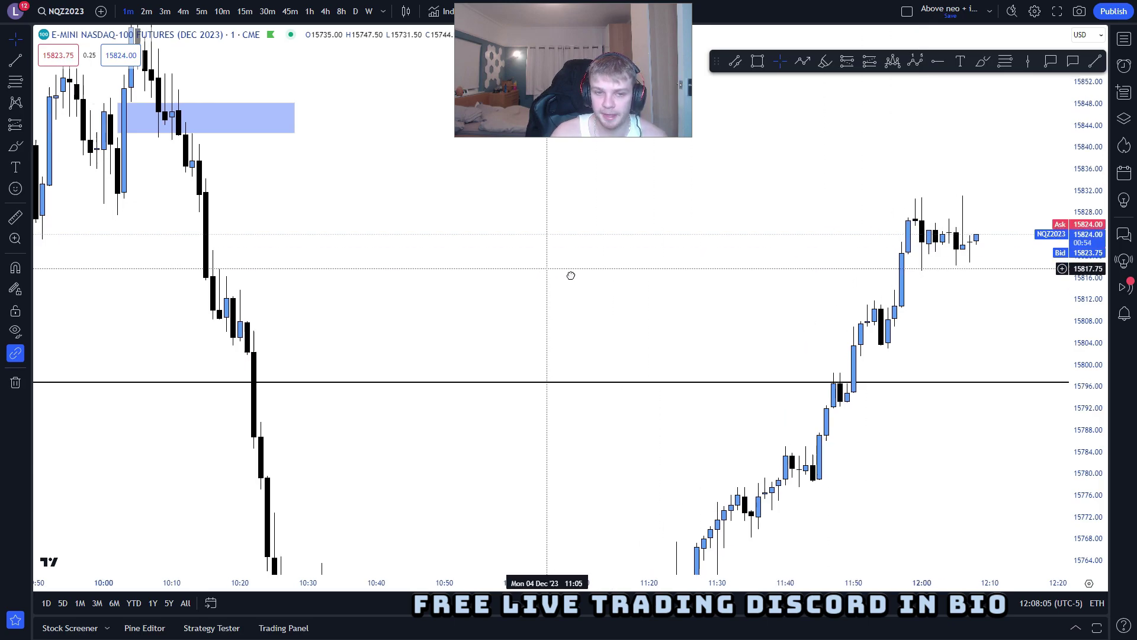
# Review the sell-off from 09:00 to 10:20 again, with the gap rectangle and the horizontal line in view
pyautogui.scroll(-3, 555, 276)
pyautogui.moveTo(548, 266); pyautogui.dragTo(604, 300)
pyautogui.scroll(1, 604, 300)
pyautogui.moveTo(1076, 273); pyautogui.dragTo(1076, 319)
pyautogui.moveTo(716, 293); pyautogui.dragTo(797, 300)
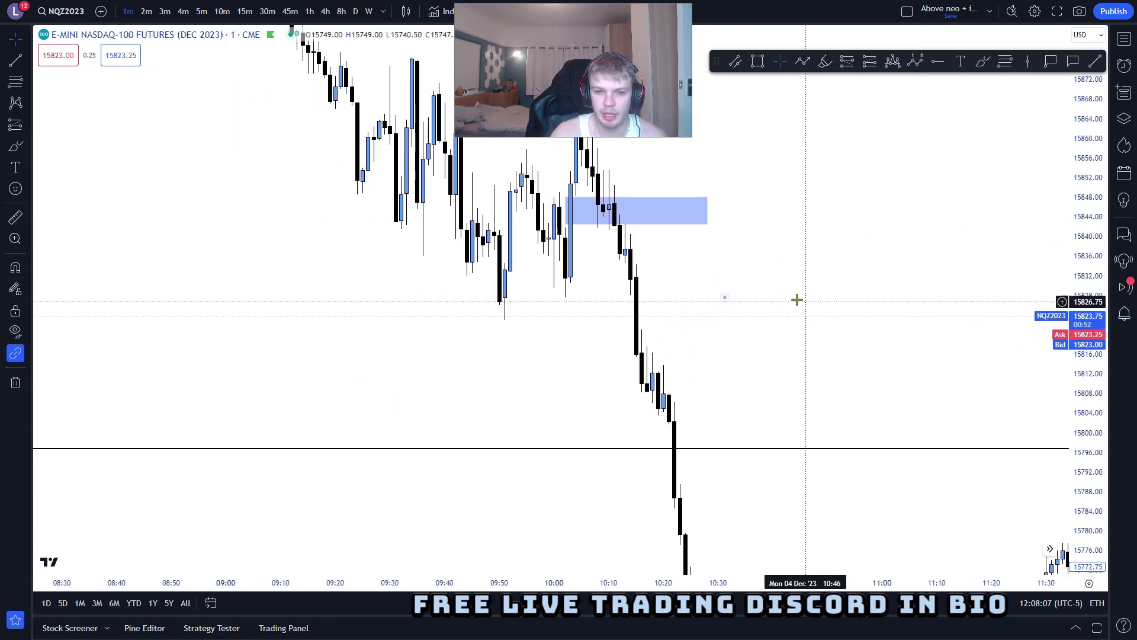
pyautogui.moveTo(714, 270); pyautogui.dragTo(741, 321)
pyautogui.moveTo(1098, 266); pyautogui.dragTo(1097, 322)
pyautogui.moveTo(892, 291); pyautogui.dragTo(873, 346)
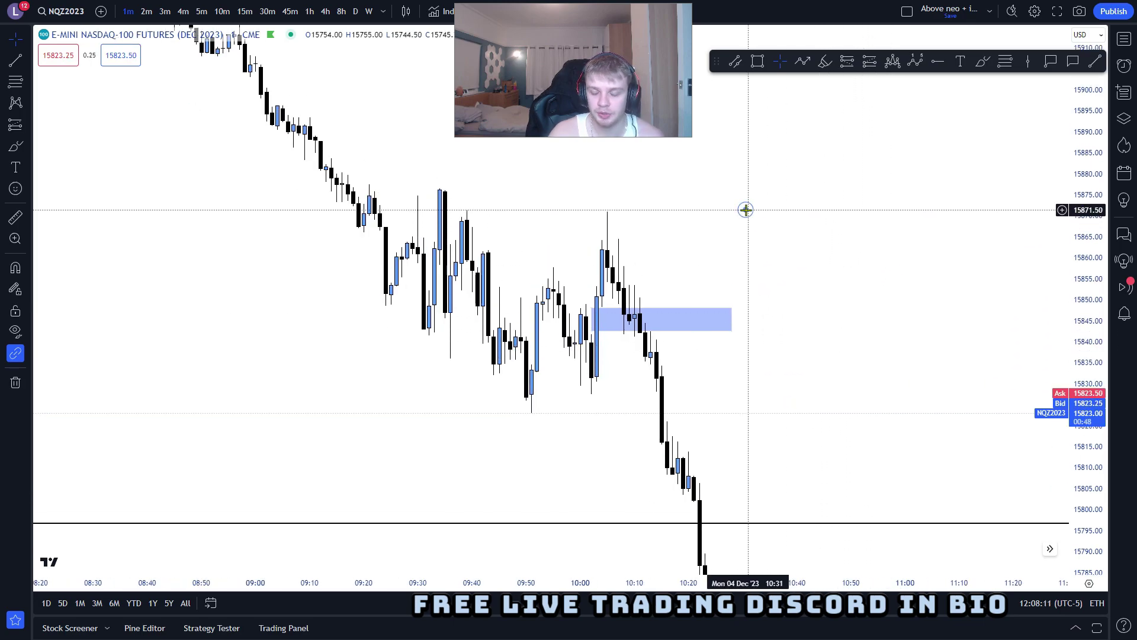
pyautogui.moveTo(1085, 342); pyautogui.dragTo(1085, 282)
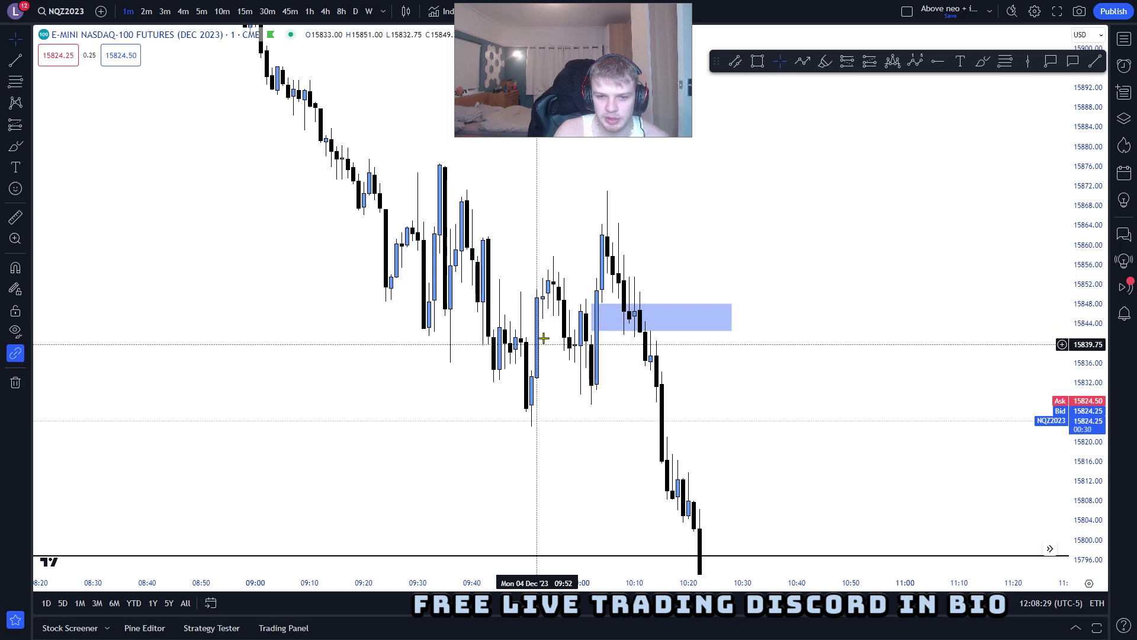
# Examine the candles from 09:52 to 10:14 around the gap rectangle and where price closes below it
pyautogui.click(549, 390)
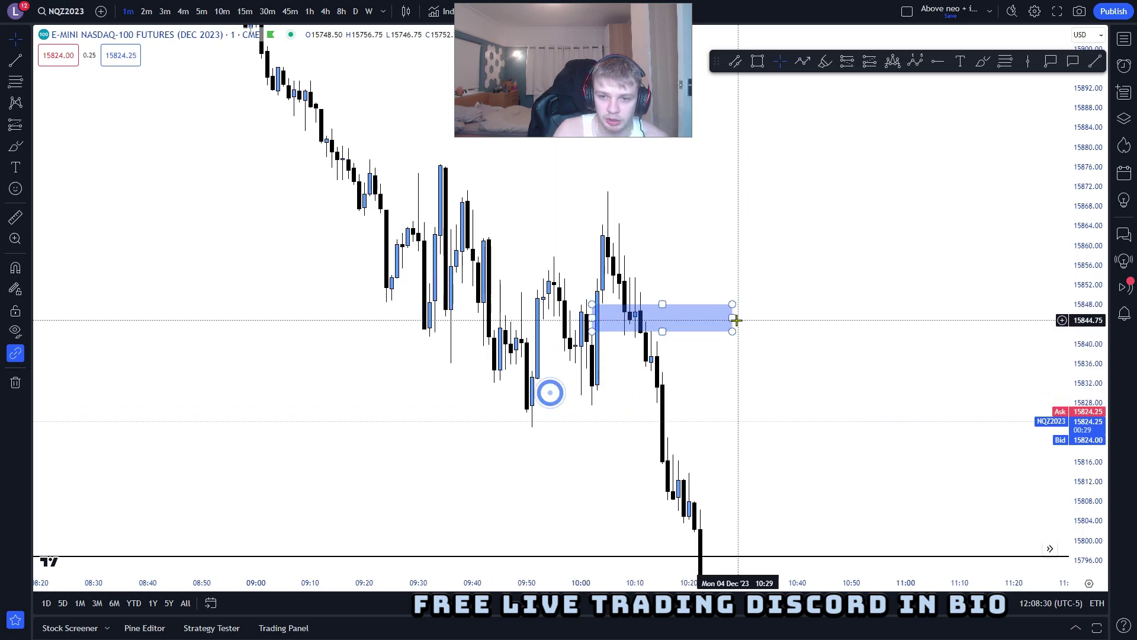
pyautogui.click(781, 355)
pyautogui.click(596, 317)
pyautogui.click(659, 398)
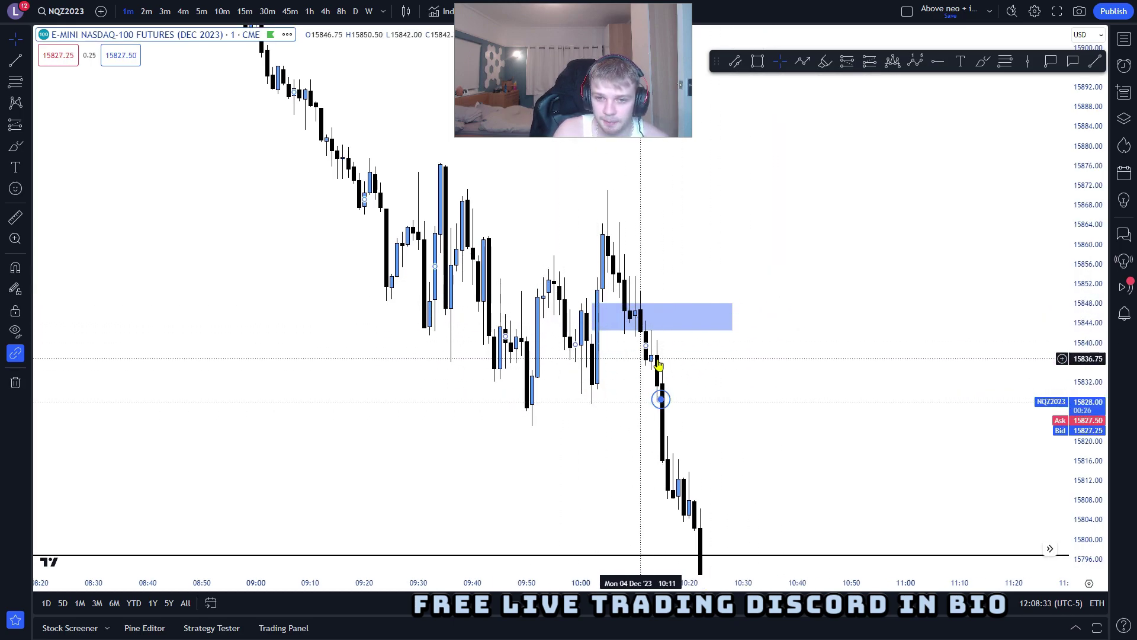
pyautogui.click(728, 395)
pyautogui.moveTo(749, 378); pyautogui.dragTo(754, 350)
pyautogui.moveTo(791, 424); pyautogui.dragTo(796, 449)
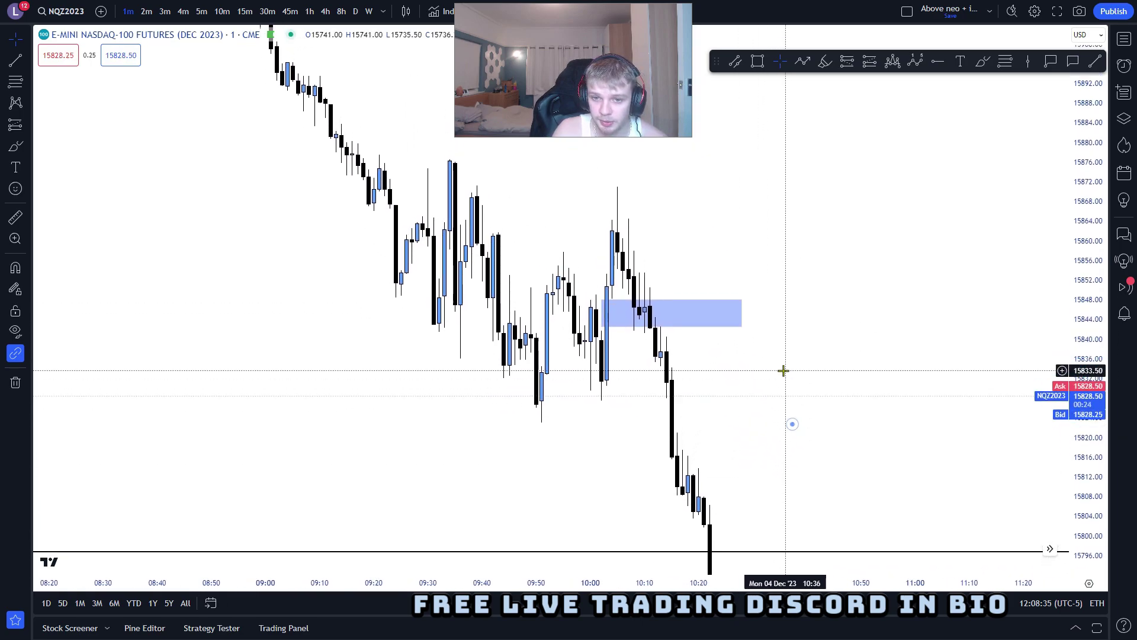
# Try brush curves from just under the gap rectangle at 10:14 down to the horizontal line near 10:27, and undo them
pyautogui.click(981, 62)
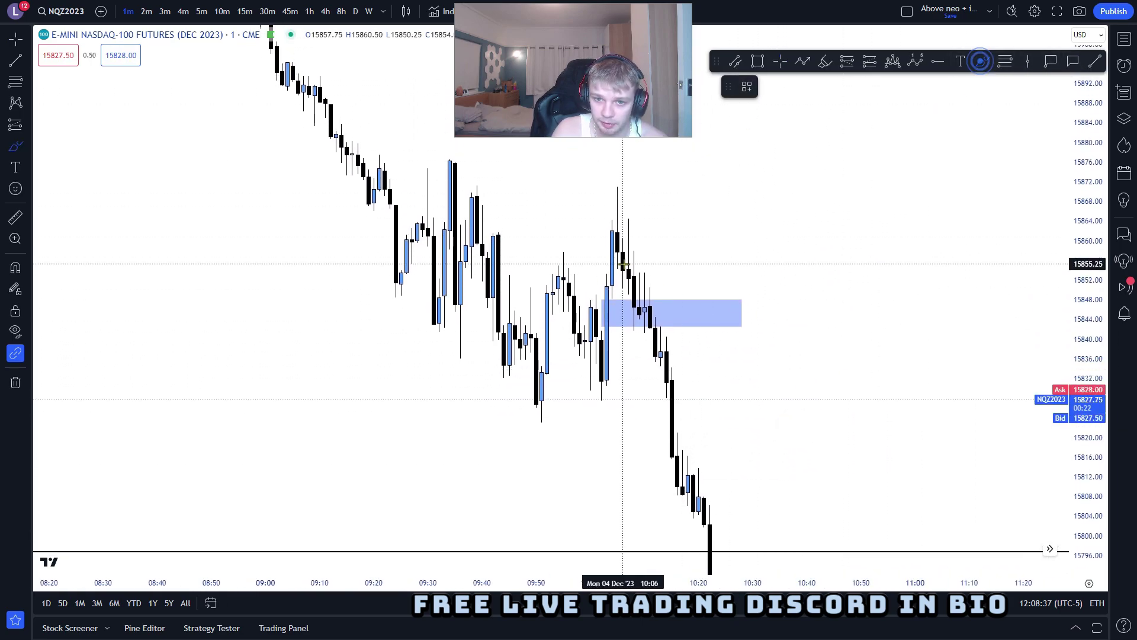
pyautogui.click(649, 264)
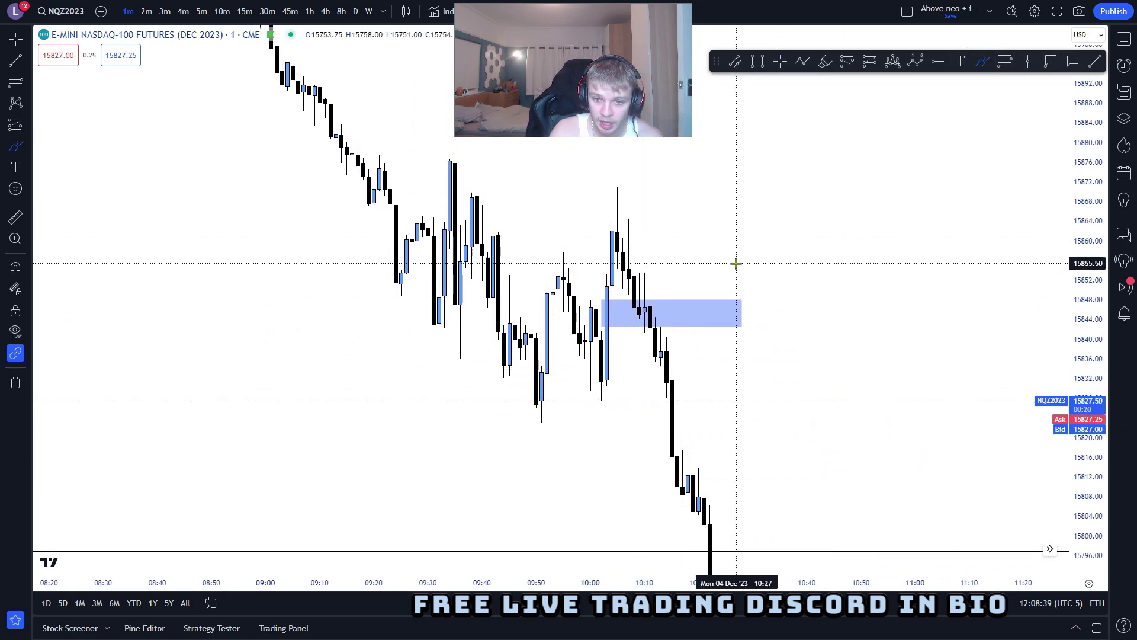
pyautogui.moveTo(666, 335)
pyautogui.mouseDown()
pyautogui.moveTo(741, 543)
pyautogui.moveTo(758, 522)
pyautogui.mouseUp()
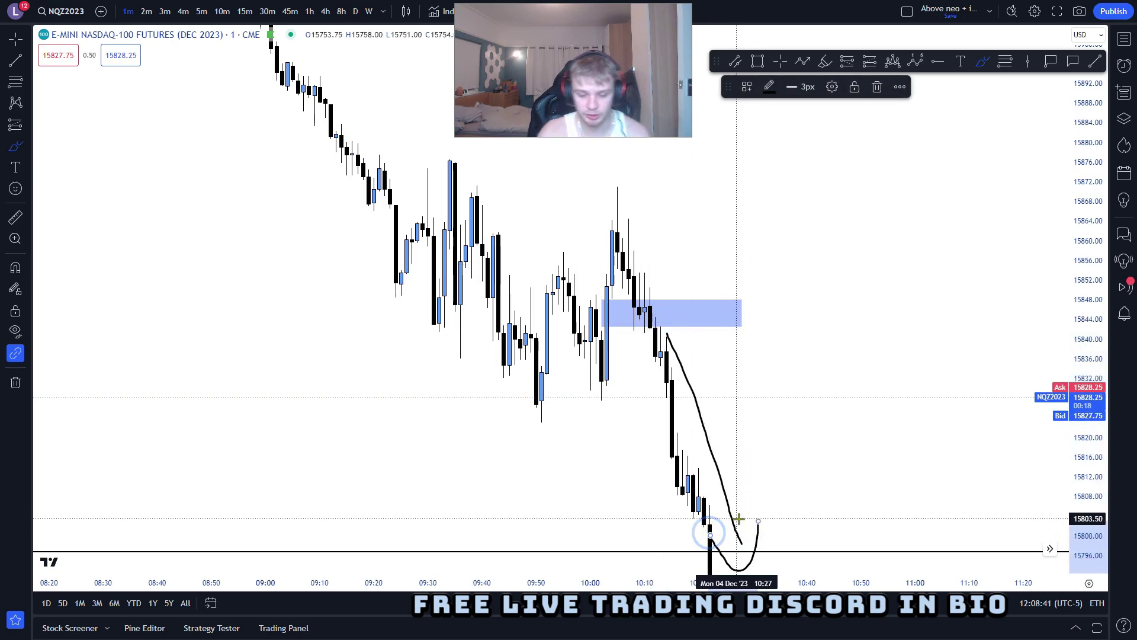
pyautogui.hotkey('ctrl', 'z')
pyautogui.hotkey('ctrl', 'z')
pyautogui.hotkey('ctrl', 'z')
pyautogui.hotkey('ctrl', 'z')
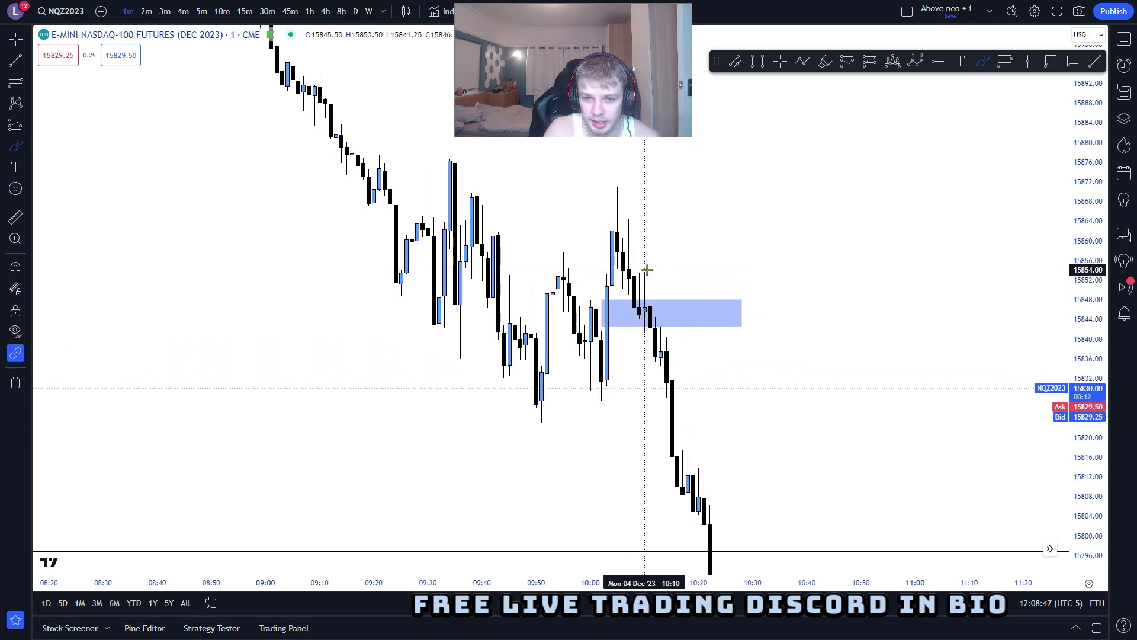
# Try a brush loop over the candles just above the gap rectangle near 10:08, undo it, and return to the cross cursor
pyautogui.moveTo(634, 269); pyautogui.dragTo(646, 280)
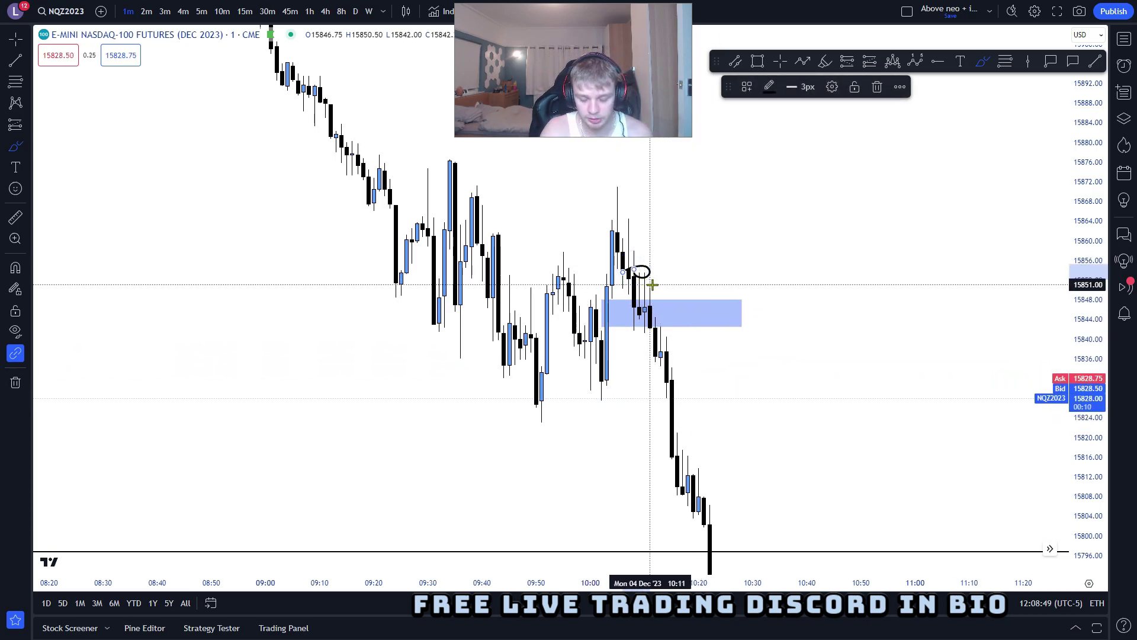
pyautogui.hotkey('ctrl', 'z')
pyautogui.click(780, 61)
# Examine the drop from the 10:05 swing high through the gap rectangle to the black horizontal line near 10:22
pyautogui.moveTo(795, 201); pyautogui.dragTo(756, 206)
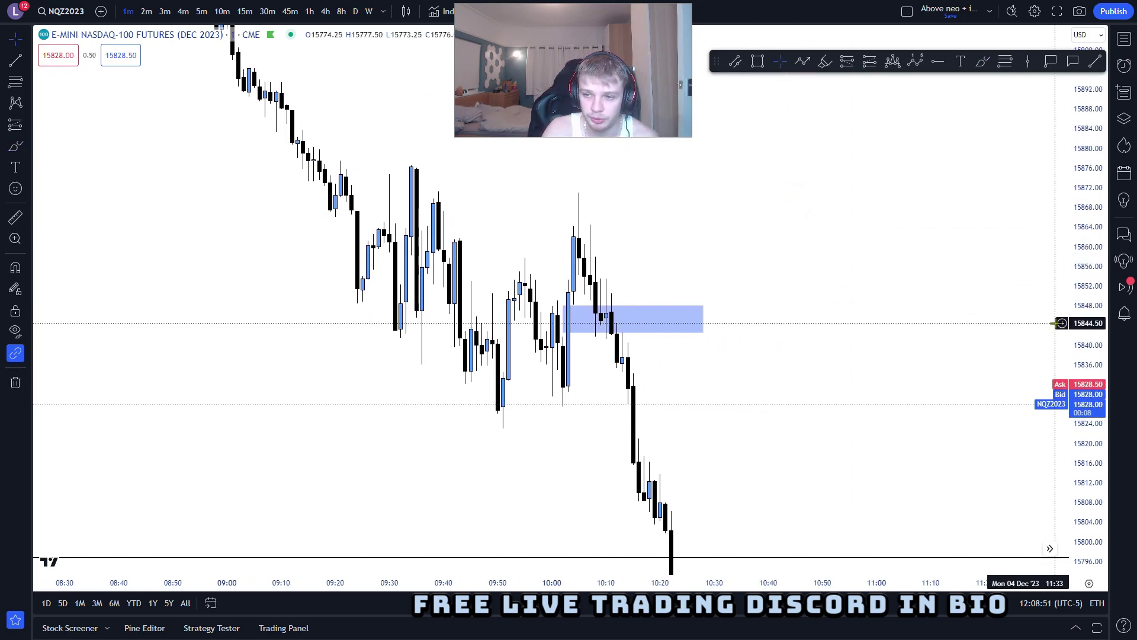
pyautogui.moveTo(1084, 314); pyautogui.dragTo(1084, 290)
pyautogui.moveTo(1002, 312); pyautogui.dragTo(990, 274)
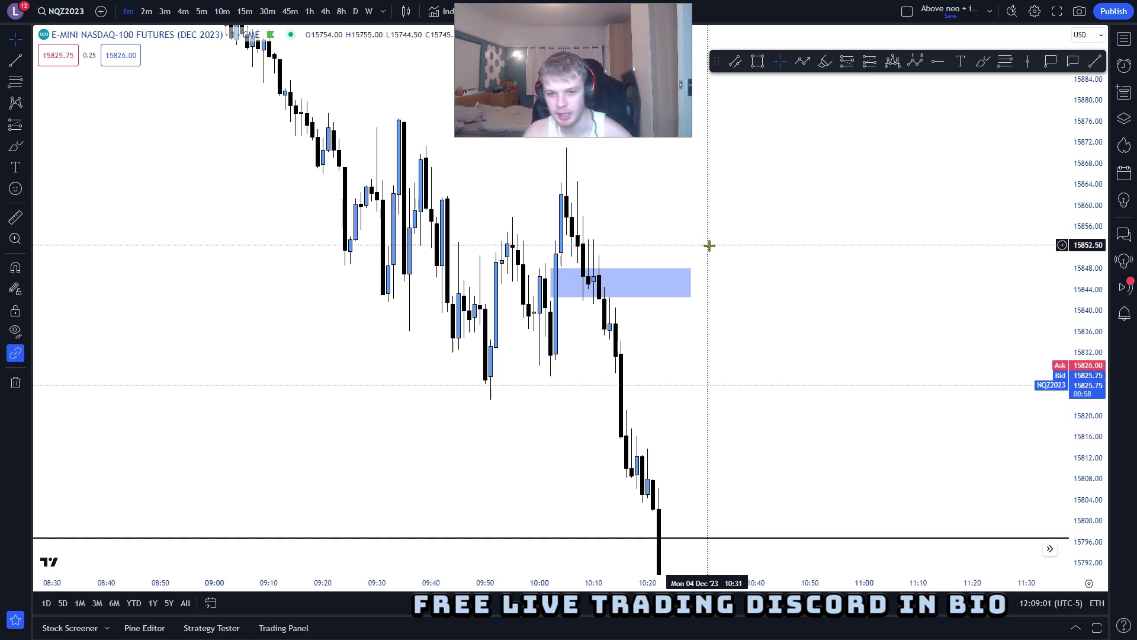
pyautogui.moveTo(797, 315); pyautogui.dragTo(754, 269)
pyautogui.moveTo(1076, 358); pyautogui.dragTo(1076, 386)
pyautogui.scroll(-1, 817, 358)
pyautogui.scroll(1, 817, 358)
pyautogui.moveTo(911, 373); pyautogui.dragTo(975, 393)
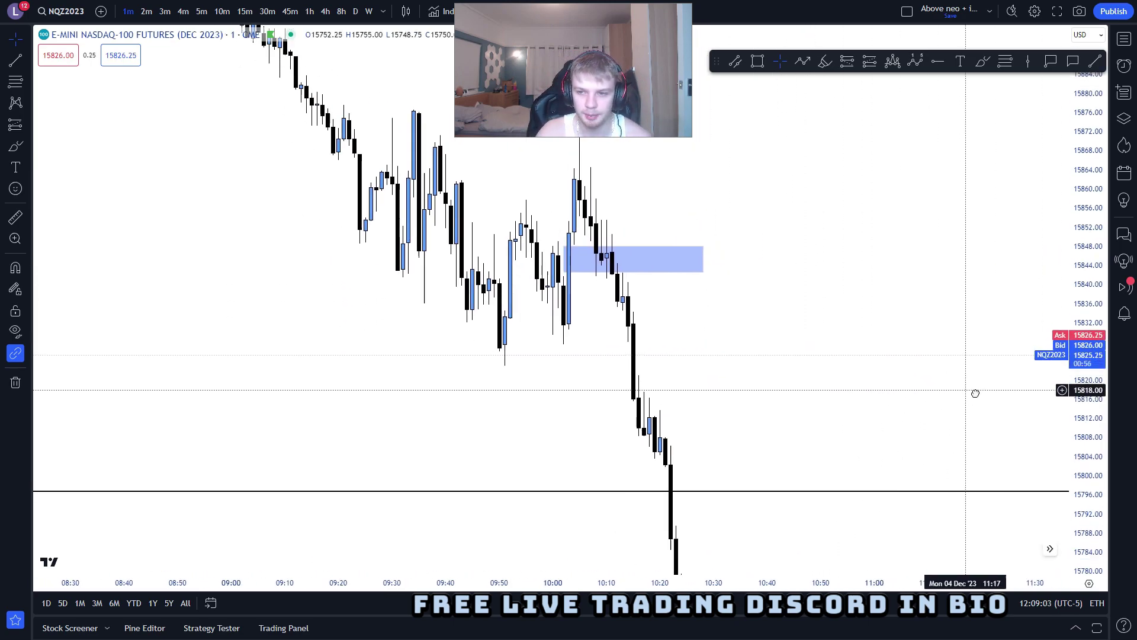
pyautogui.moveTo(889, 305); pyautogui.dragTo(857, 390)
pyautogui.moveTo(1076, 336); pyautogui.dragTo(1076, 354)
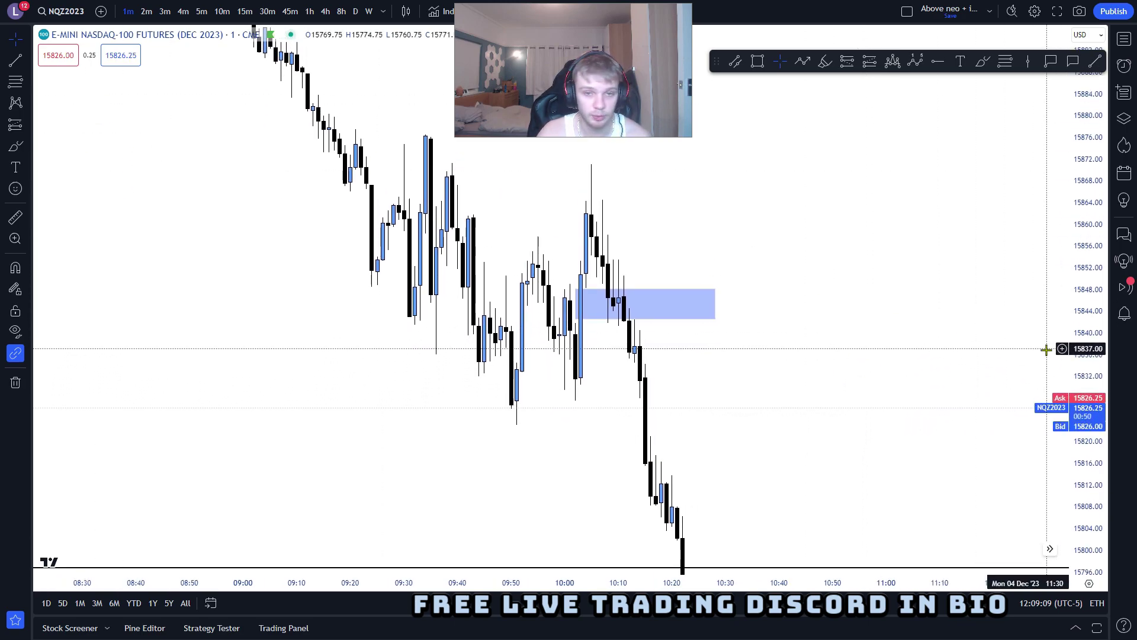
pyautogui.moveTo(1089, 335); pyautogui.dragTo(1089, 309)
pyautogui.moveTo(977, 329); pyautogui.dragTo(964, 276)
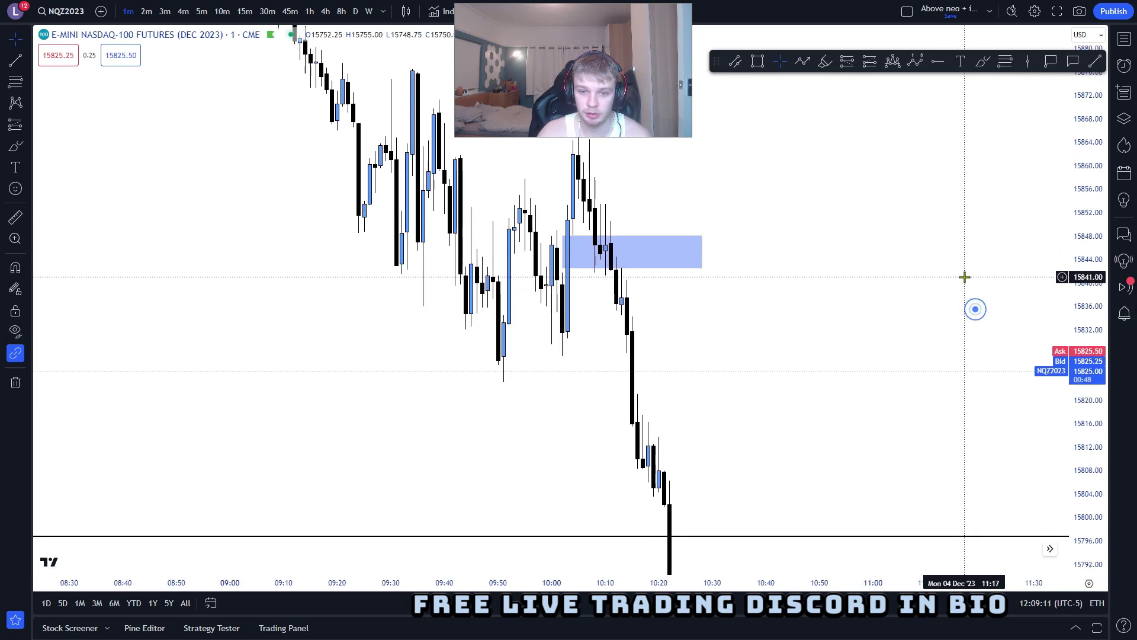